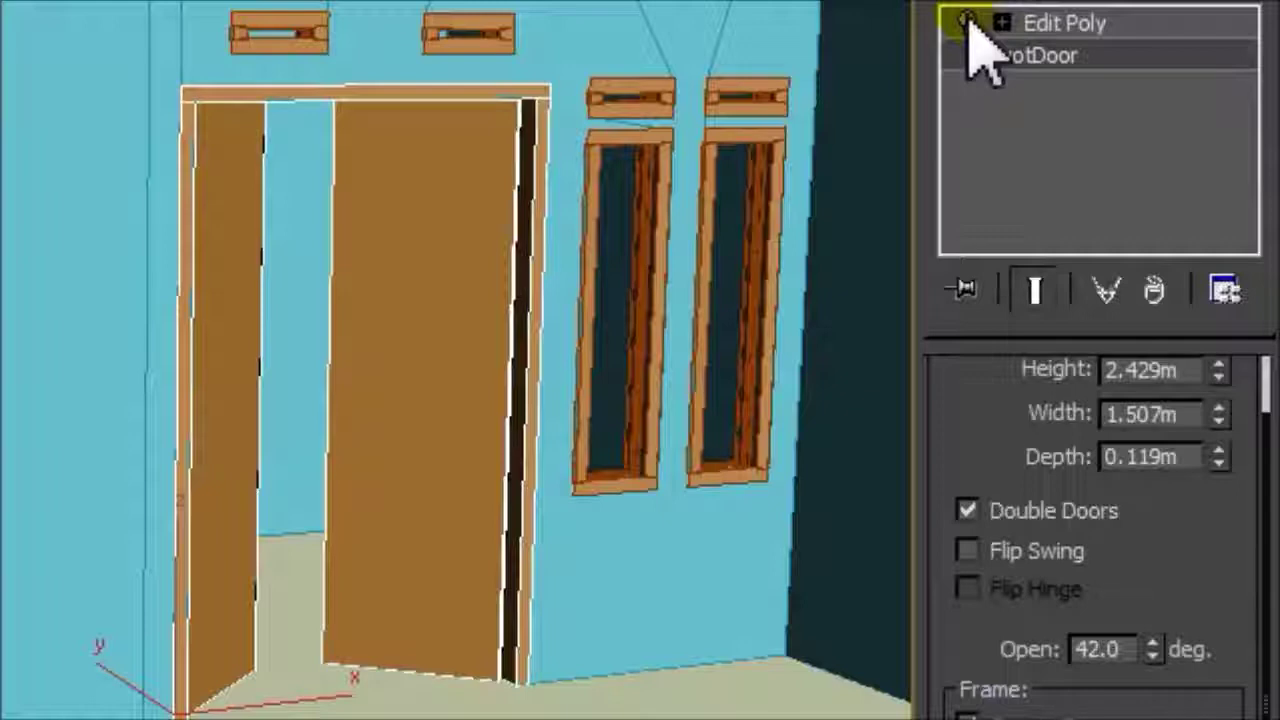
# Toggle the Edit Poly modifier and preview the Open angle, leaving PivotDoor001 open at 38 degrees
pyautogui.click(967, 21)
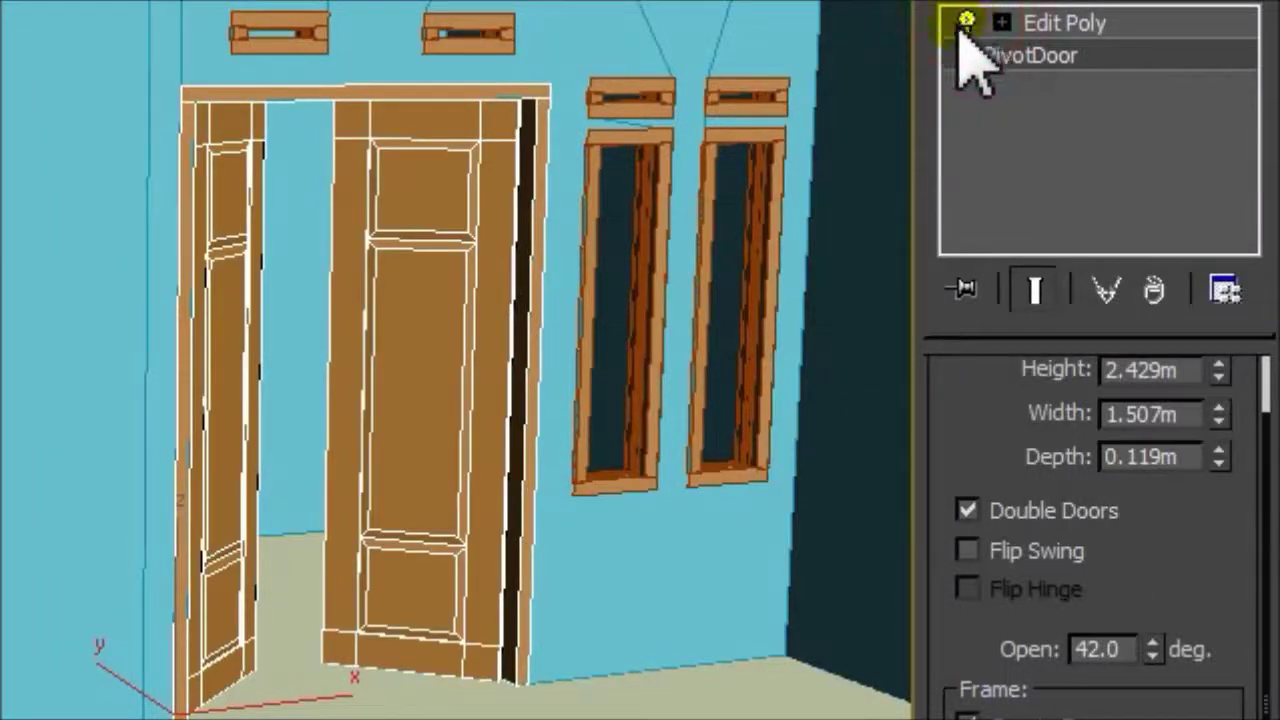
pyautogui.click(1155, 648)
pyautogui.moveTo(1157, 648)
pyautogui.mouseDown()
pyautogui.moveTo(1157, 609)
pyautogui.moveTo(1163, 719)
pyautogui.mouseUp()
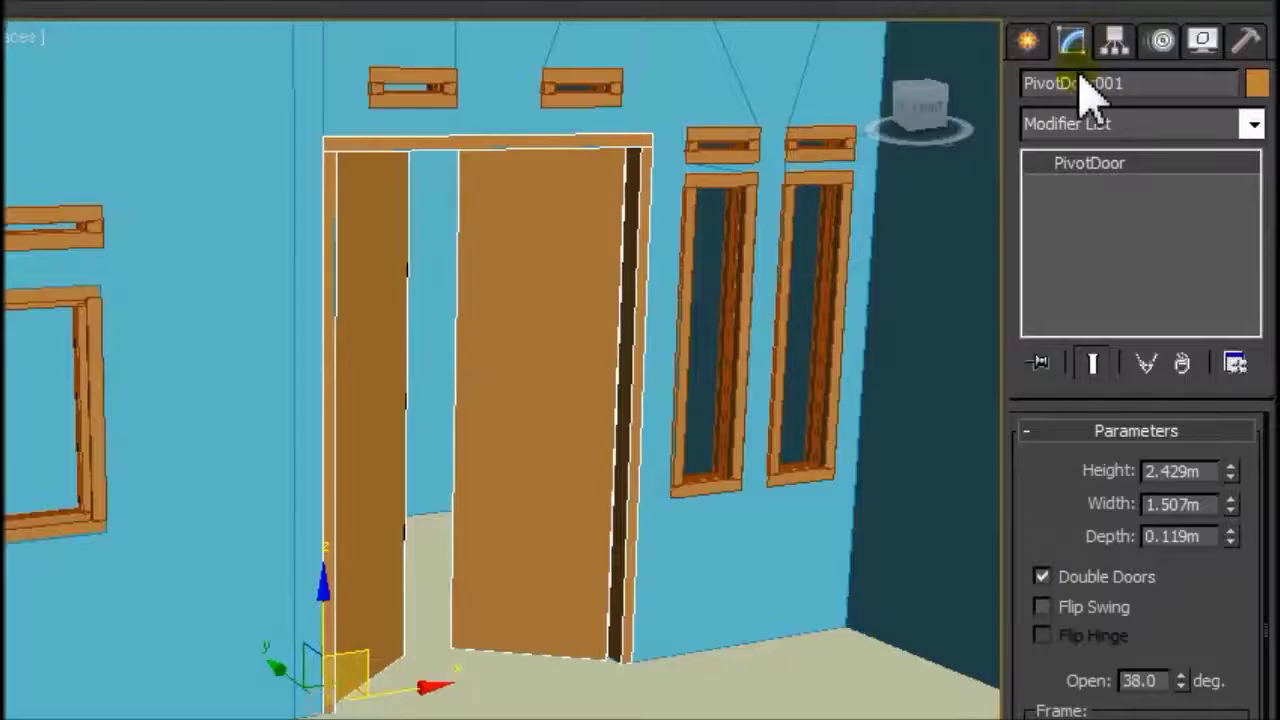
# Frame the double door and bring its Open angle down from 0 to 19.5 degrees
pyautogui.moveTo(740, 437); pyautogui.dragTo(600, 405, button='middle')
pyautogui.scroll(-3, 708, 430)
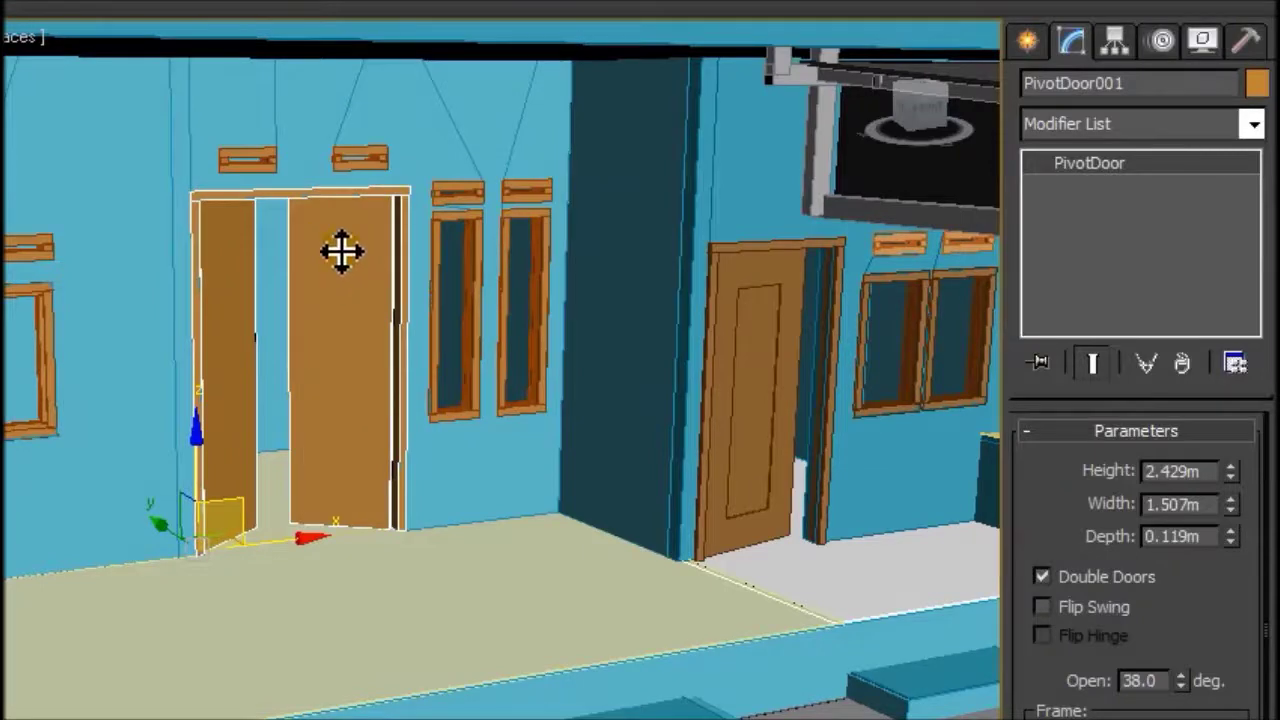
pyautogui.moveTo(395, 435); pyautogui.dragTo(422, 453, button='middle')
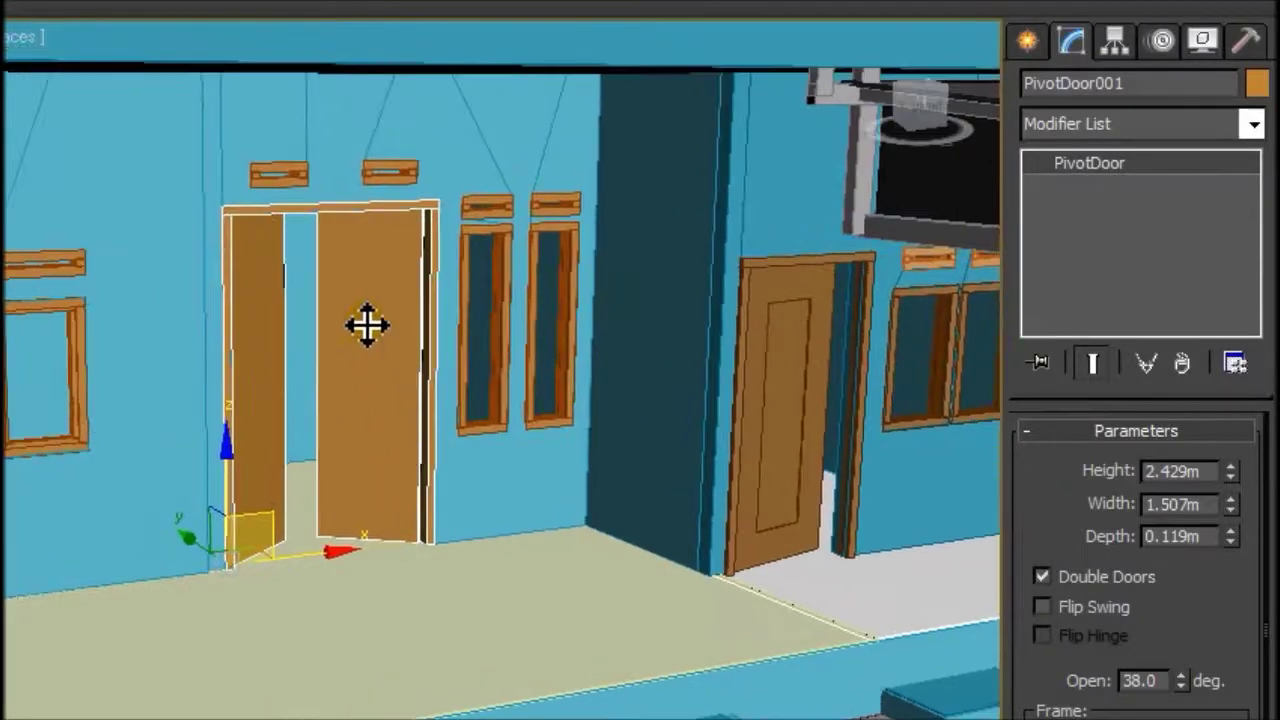
pyautogui.scroll(2, 366, 323)
pyautogui.moveTo(369, 346); pyautogui.dragTo(412, 362, button='middle')
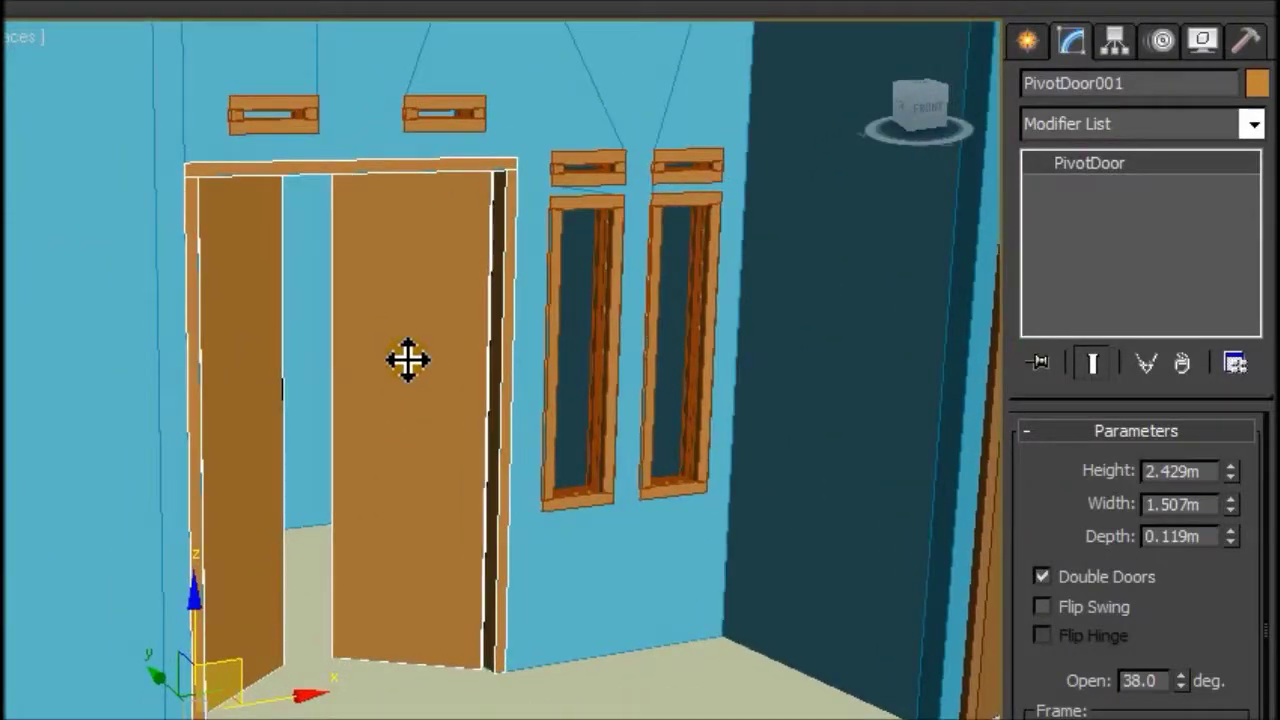
pyautogui.moveTo(1057, 486); pyautogui.dragTo(1057, 438)
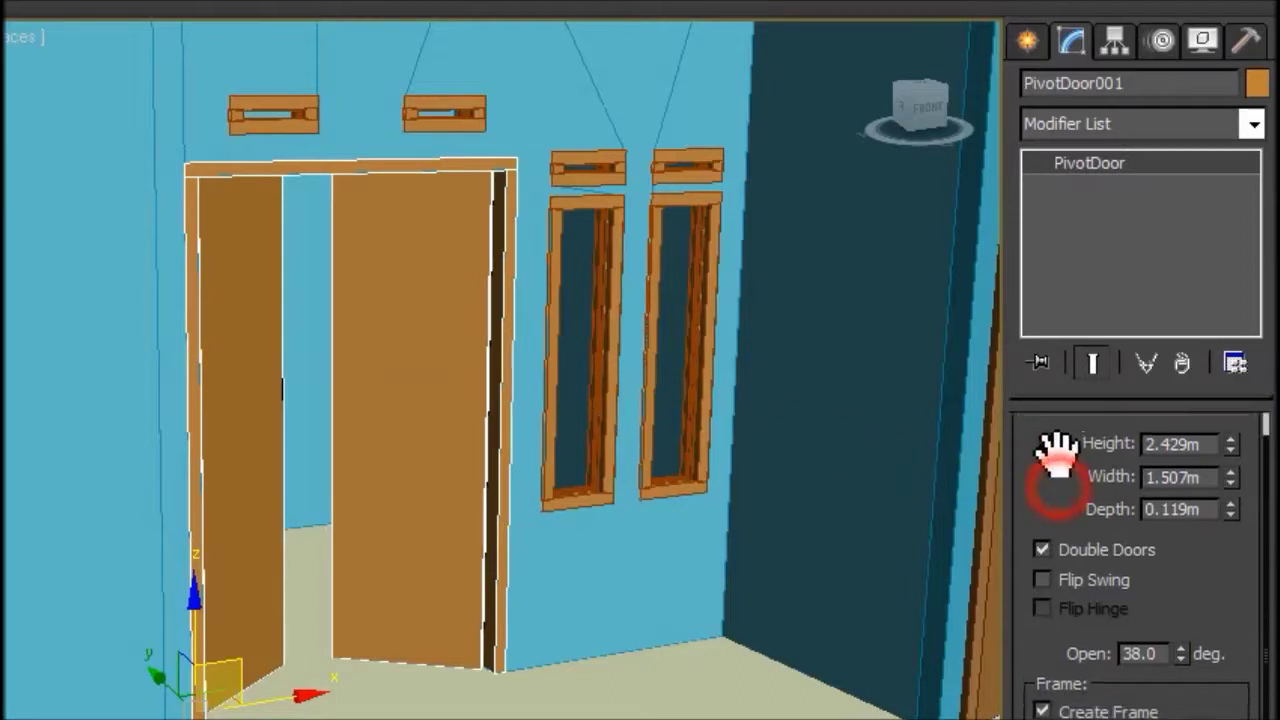
pyautogui.moveTo(1182, 622)
pyautogui.mouseDown()
pyautogui.moveTo(1171, 626)
pyautogui.moveTo(1177, 608)
pyautogui.moveTo(1177, 715)
pyautogui.mouseUp()
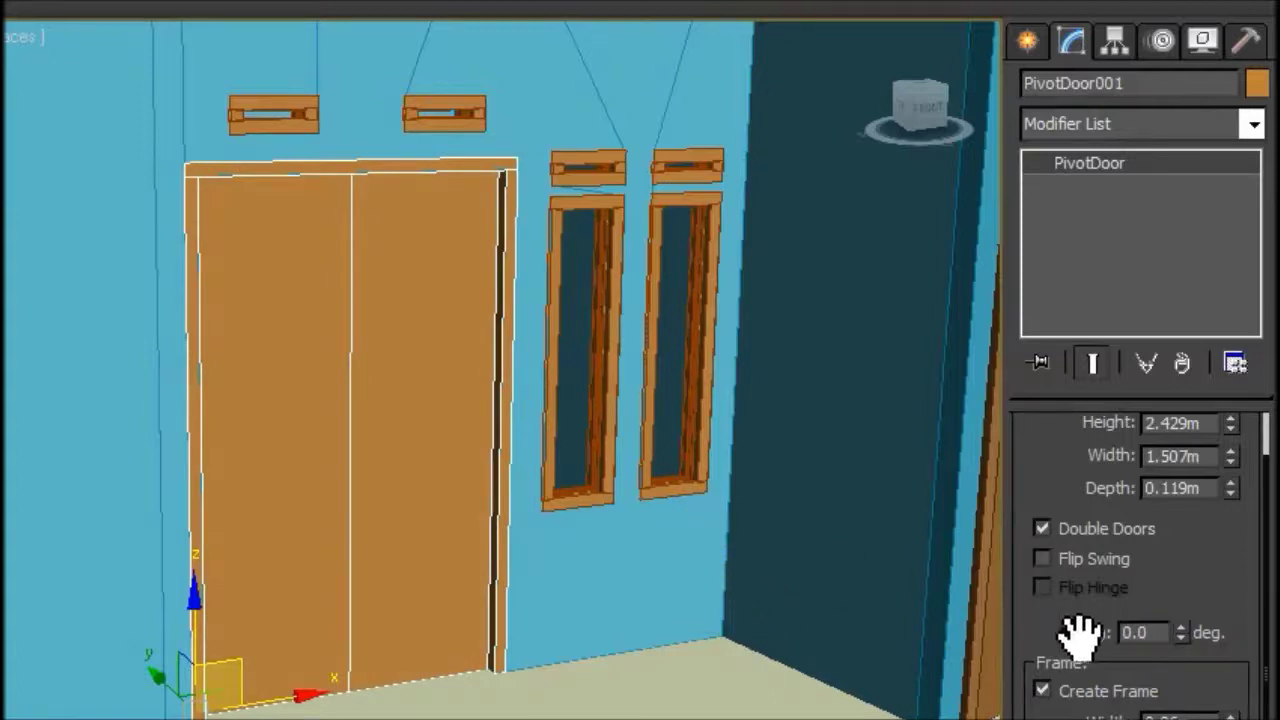
pyautogui.moveTo(1190, 640); pyautogui.dragTo(1171, 555)
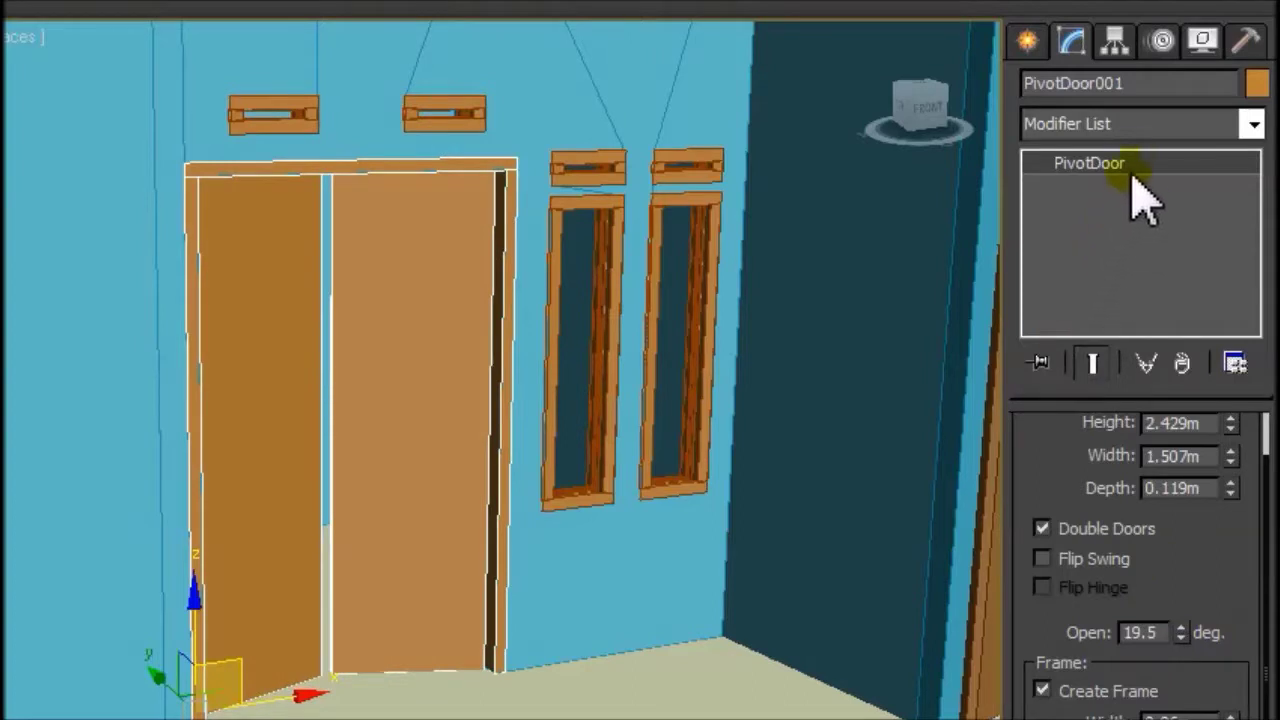
pyautogui.click(1251, 124)
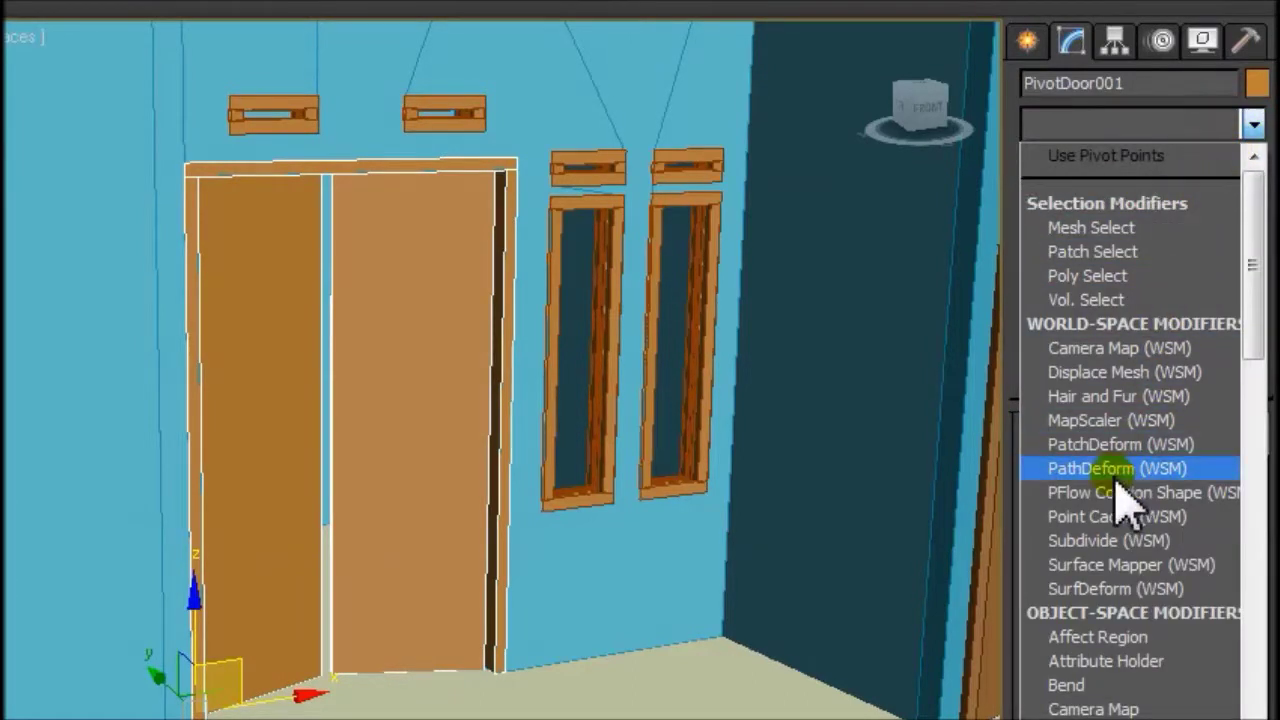
# Add an Edit Poly modifier from the Modifier List on top of PivotDoor001
pyautogui.scroll(-10, 1128, 505)
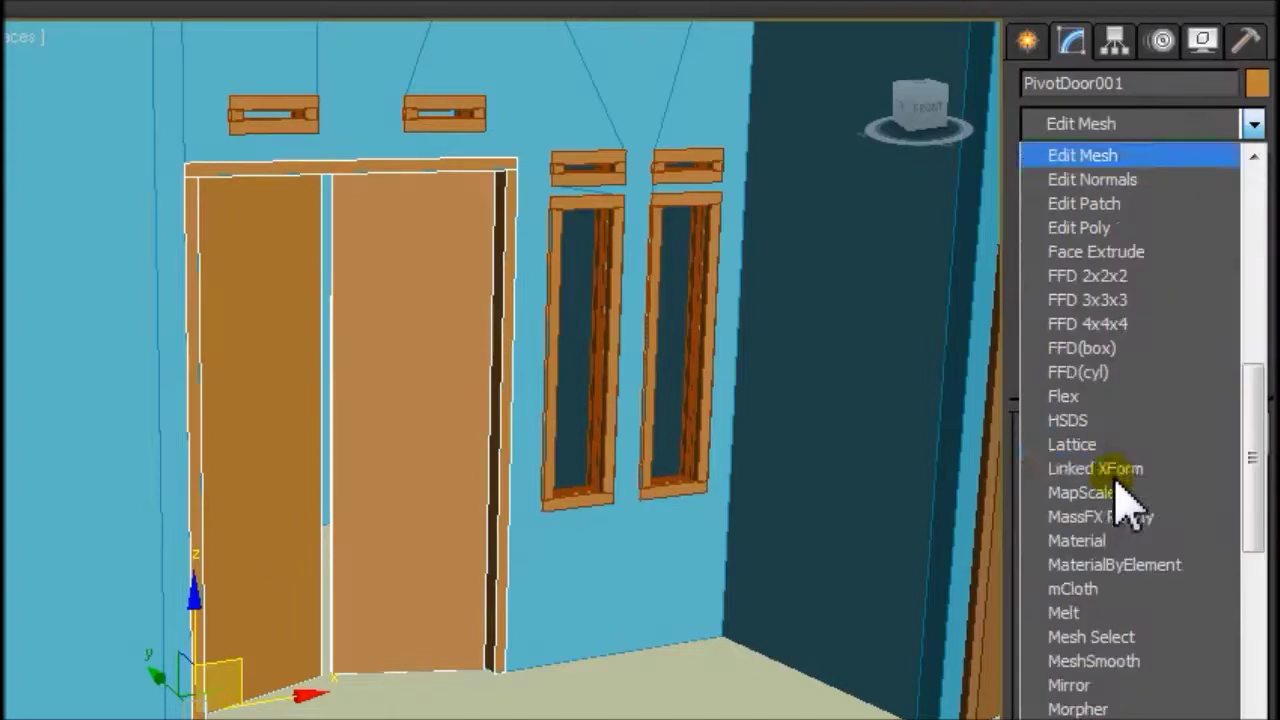
pyautogui.click(1082, 228)
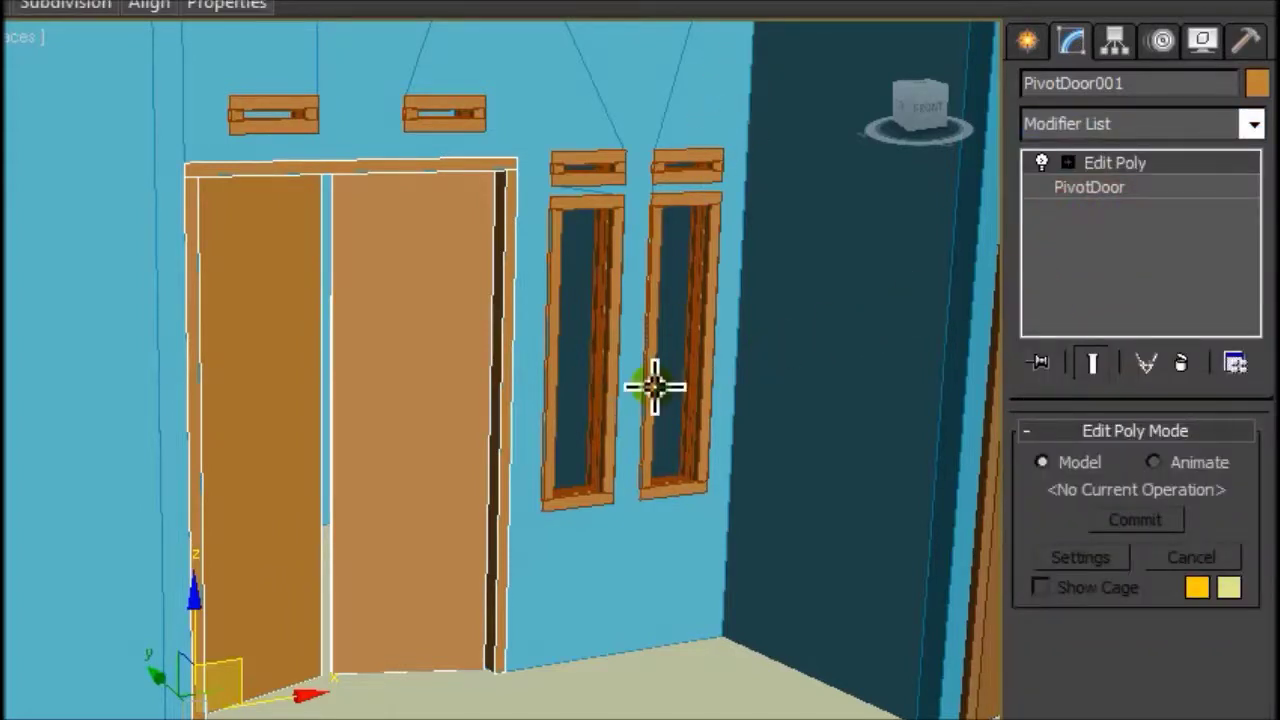
pyautogui.moveTo(690, 380); pyautogui.dragTo(880, 375, button='middle')
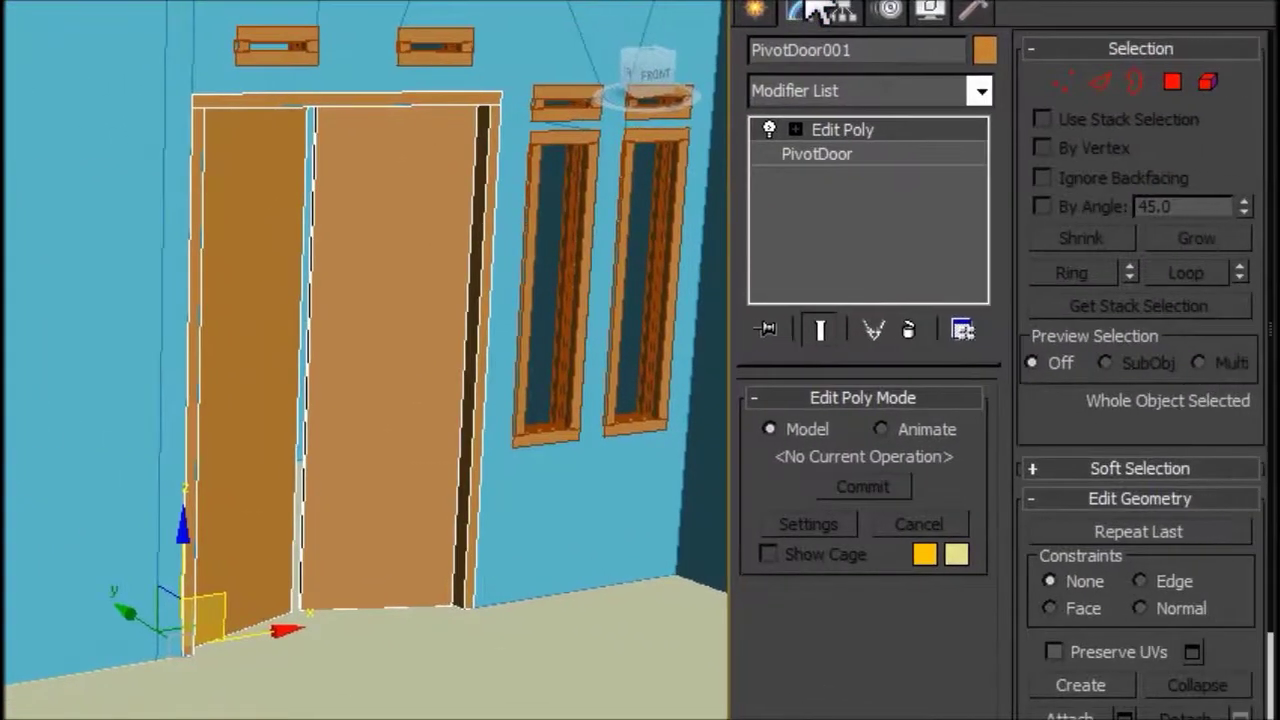
pyautogui.moveTo(709, 309); pyautogui.dragTo(705, 305, button='middle')
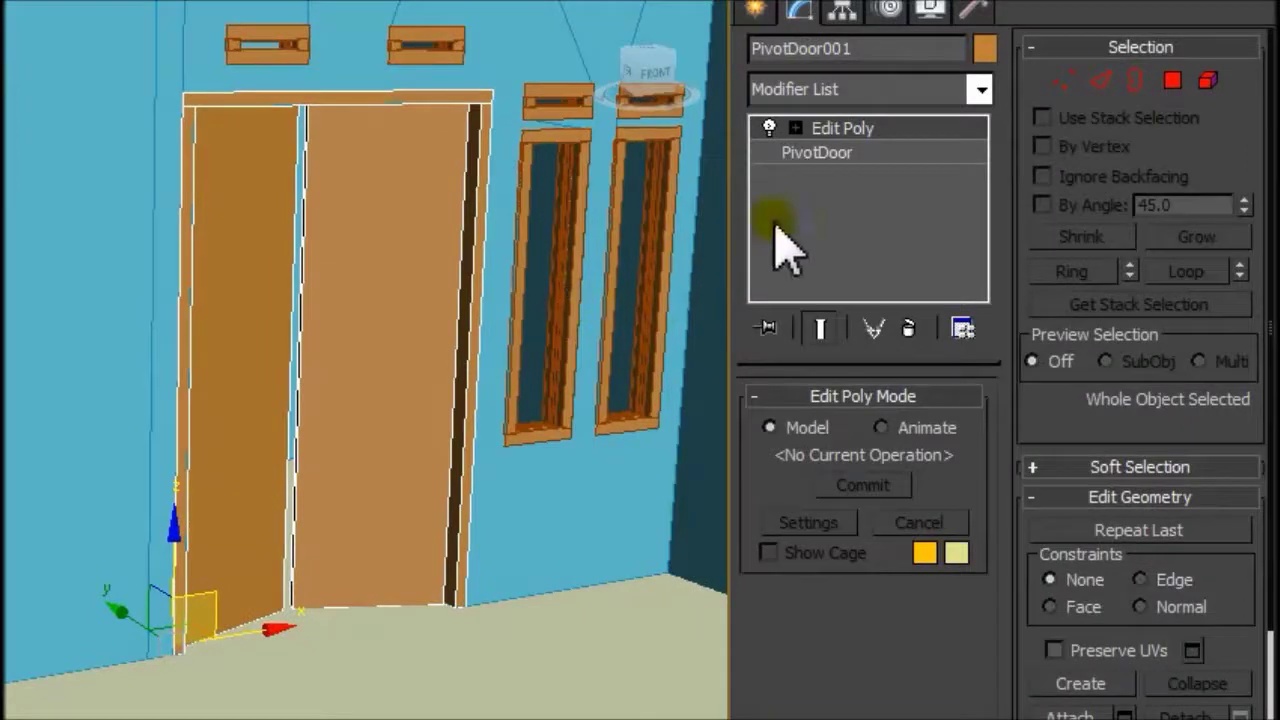
# Switch Edit Poly to Edge level and select the vertical edges around the gap between the leaves
pyautogui.click(796, 129)
pyautogui.click(838, 176)
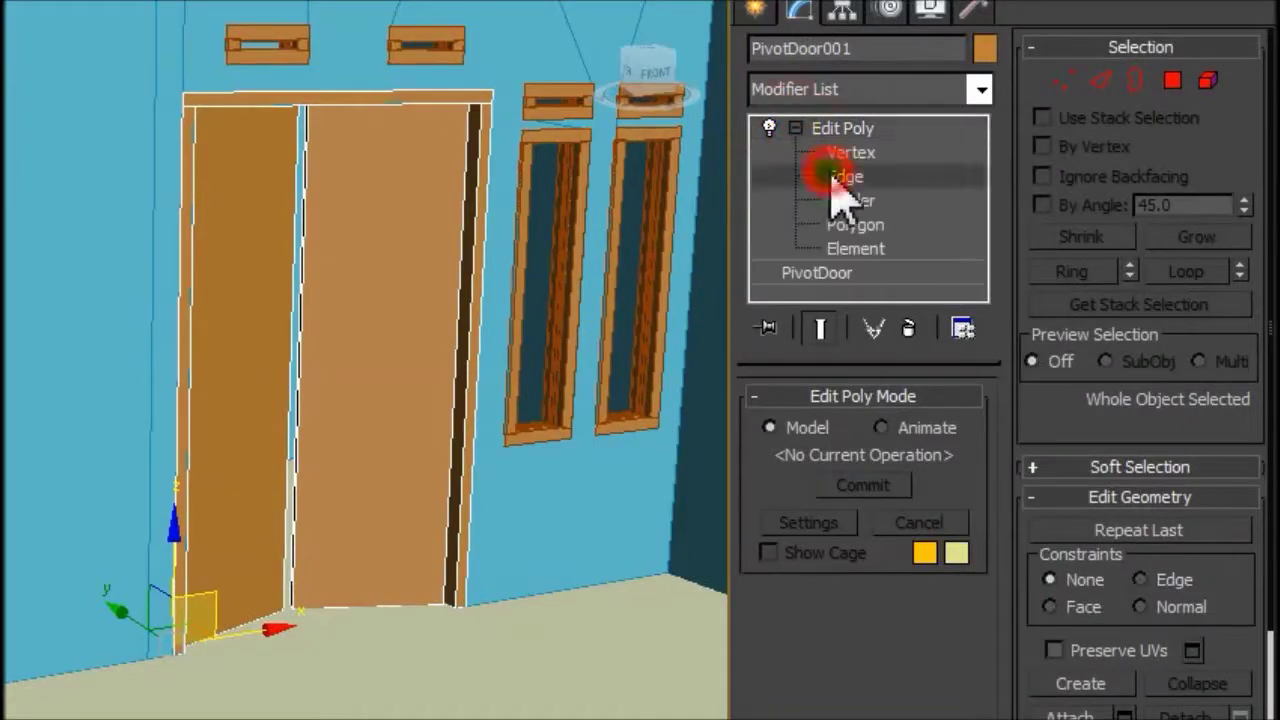
pyautogui.click(450, 378)
pyautogui.moveTo(386, 457); pyautogui.dragTo(337, 449, button='middle')
pyautogui.scroll(5, 330, 380)
pyautogui.scroll(2, 324, 372)
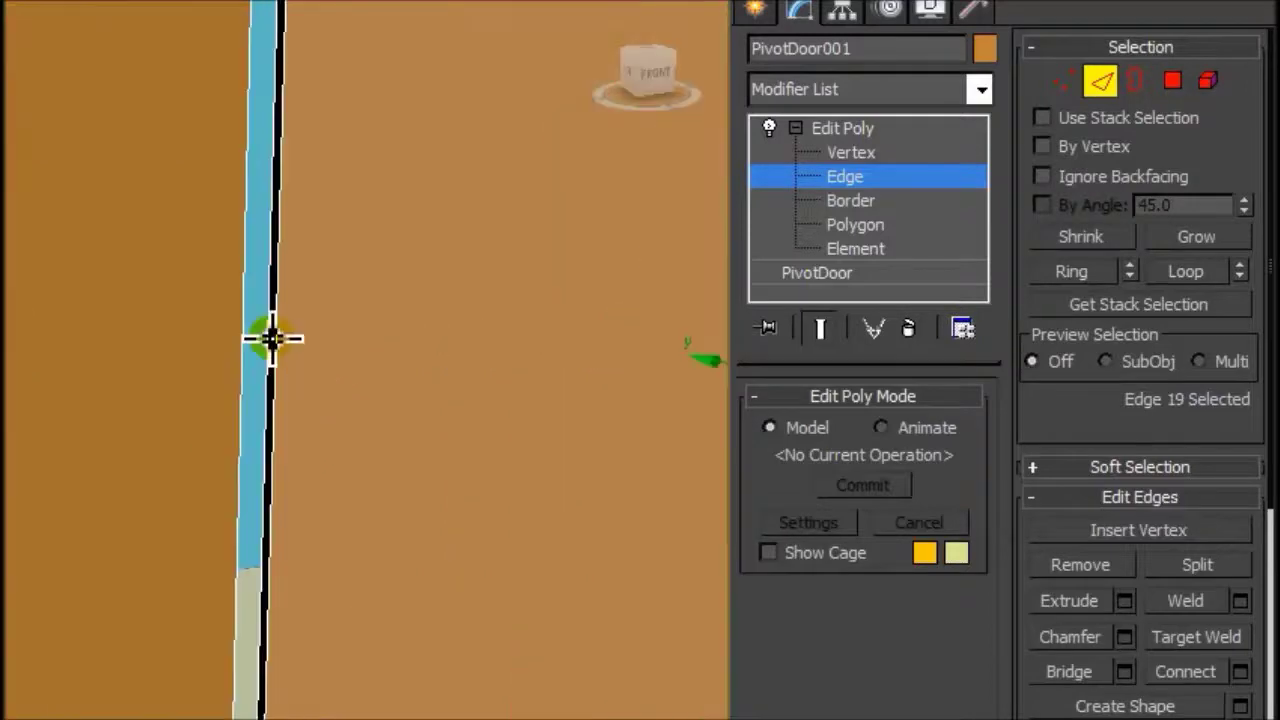
pyautogui.keyDown('ctrl'); pyautogui.click(272, 340); pyautogui.keyUp('ctrl')
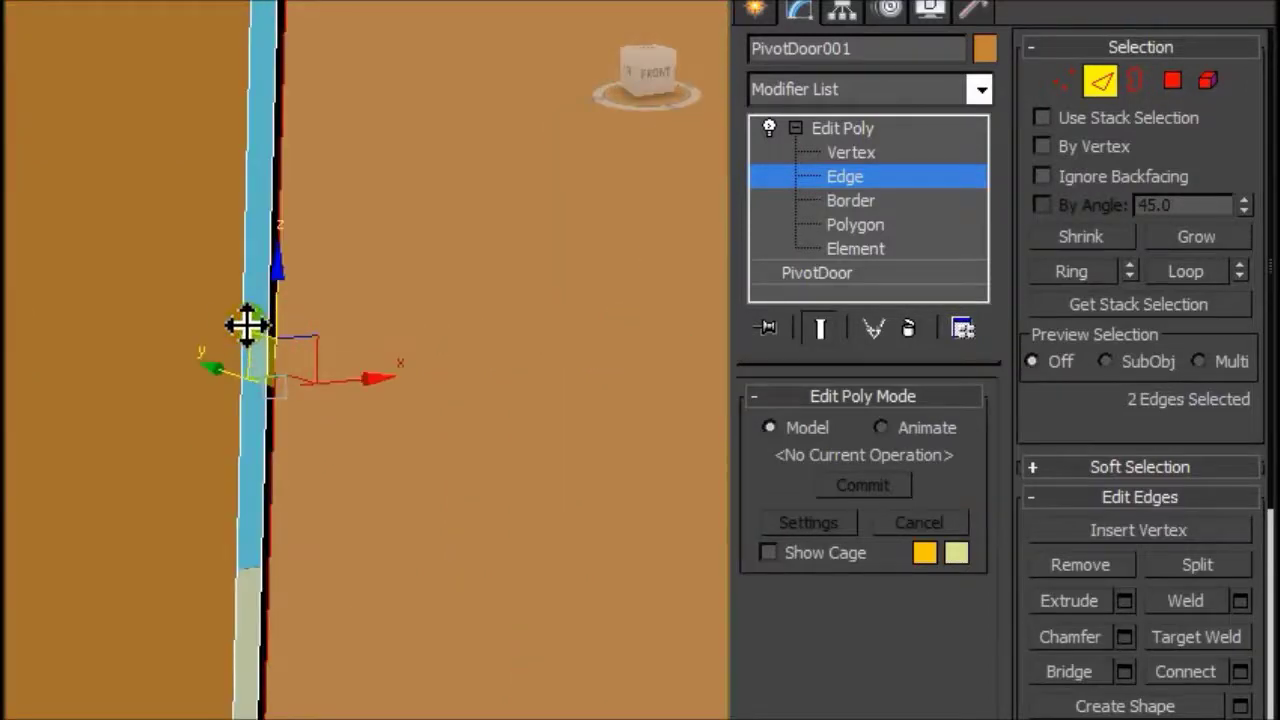
pyautogui.keyDown('ctrl'); pyautogui.click(248, 314); pyautogui.keyUp('ctrl')
# Add the left leaf's outer vertical edge, completing the four-edge selection
pyautogui.moveTo(240, 391)
pyautogui.mouseDown(button='middle')
pyautogui.moveTo(470, 395)
pyautogui.moveTo(386, 480)
pyautogui.mouseUp(button='middle')
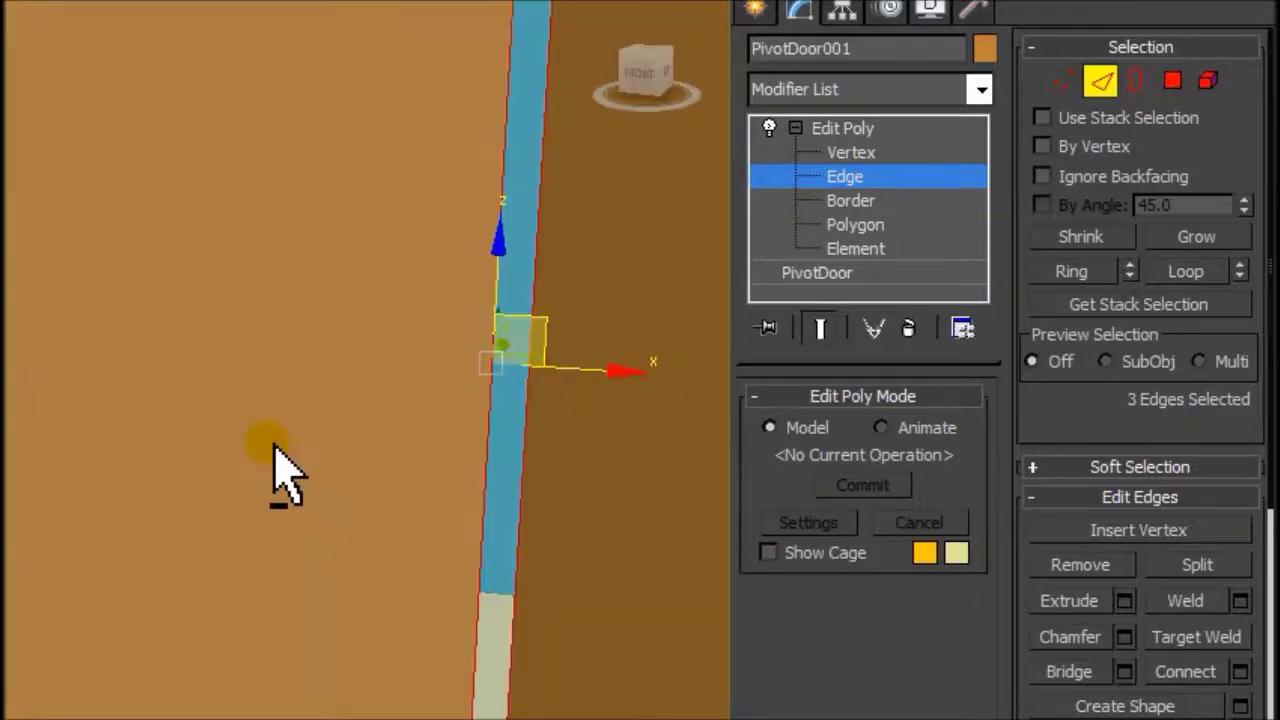
pyautogui.scroll(-4, 285, 462)
pyautogui.keyDown('alt'); pyautogui.moveTo(286, 466); pyautogui.dragTo(280, 474, button='middle'); pyautogui.keyUp('alt')
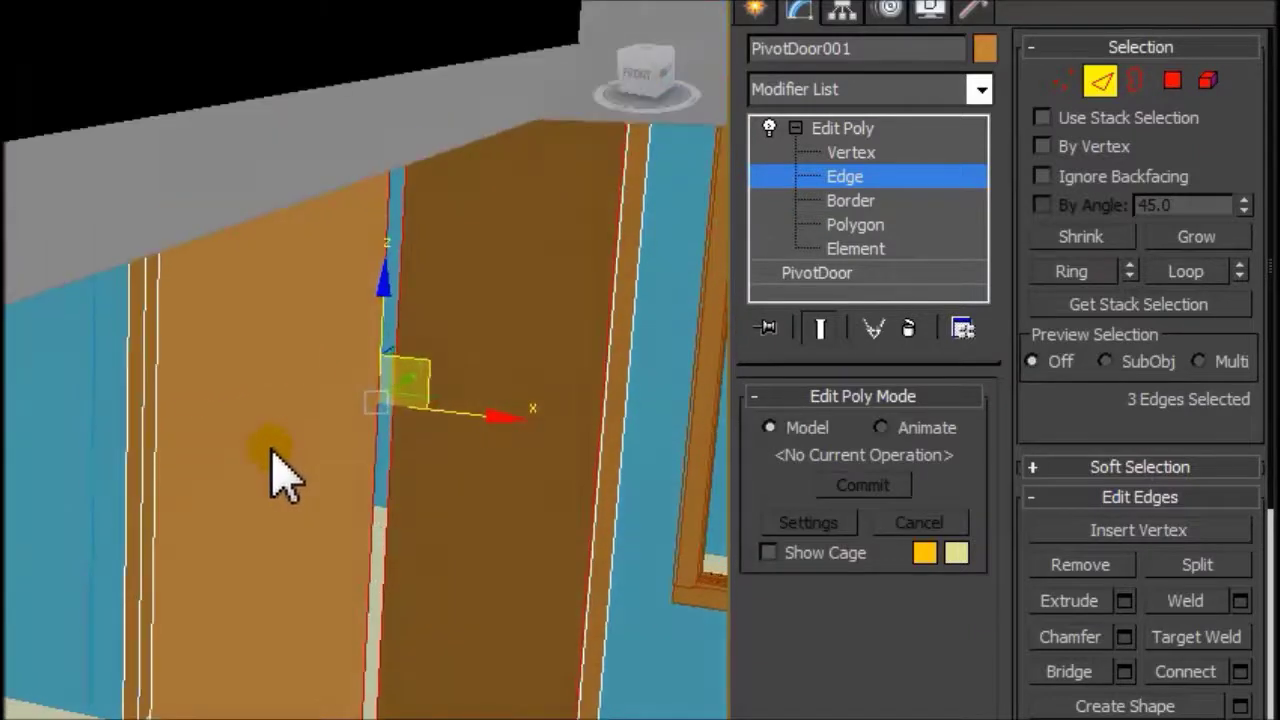
pyautogui.keyDown('ctrl'); pyautogui.click(160, 416); pyautogui.keyUp('ctrl')
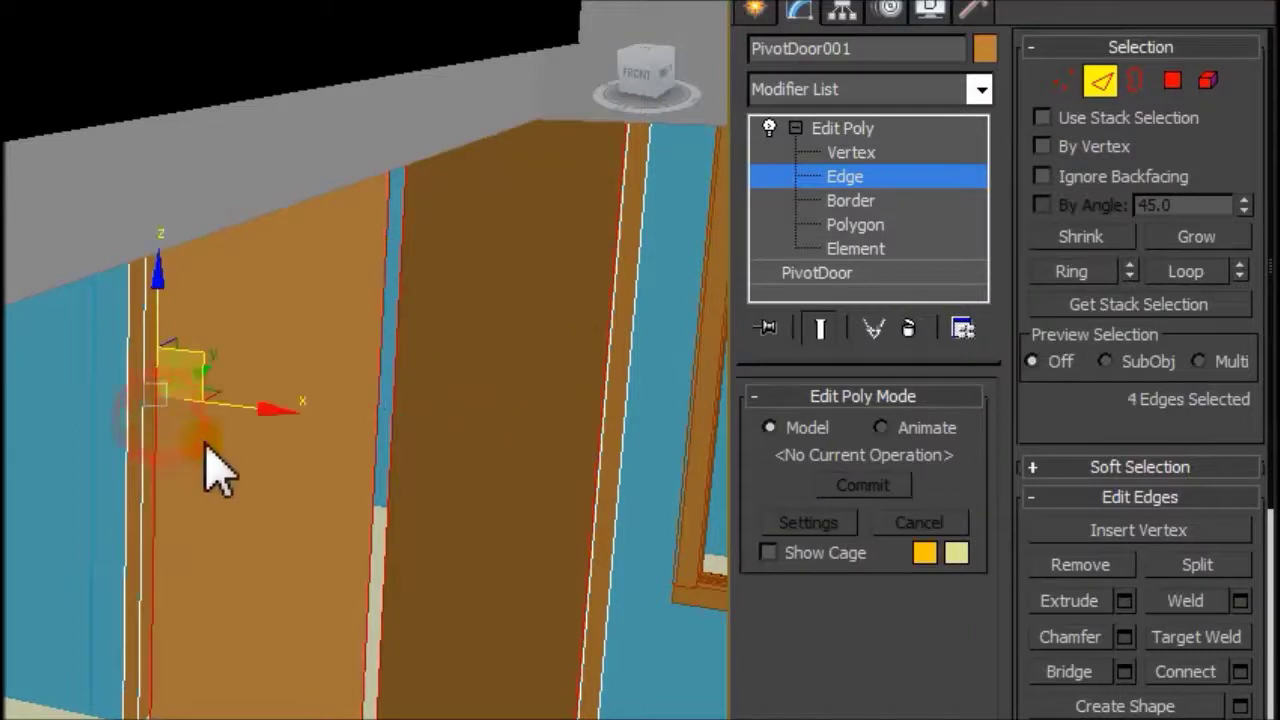
pyautogui.keyDown('alt'); pyautogui.moveTo(214, 457); pyautogui.dragTo(345, 510, button='middle'); pyautogui.keyUp('alt')
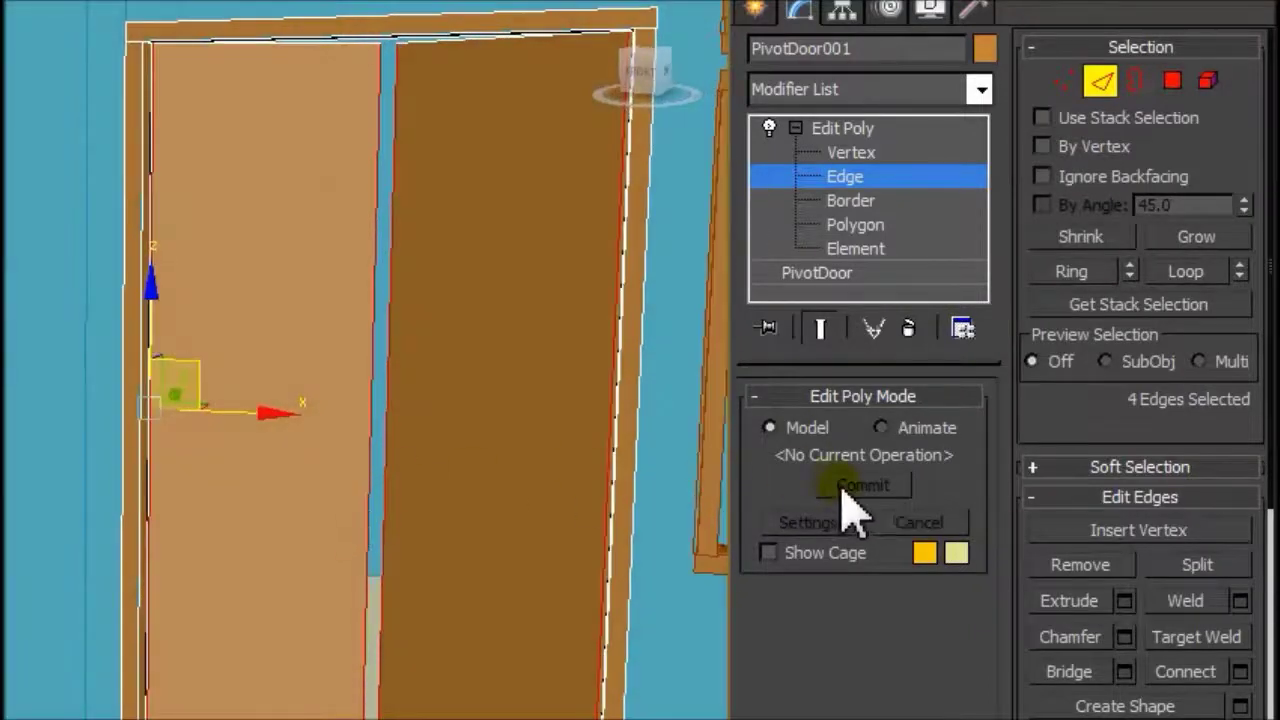
pyautogui.moveTo(528, 495); pyautogui.dragTo(507, 430, button='middle')
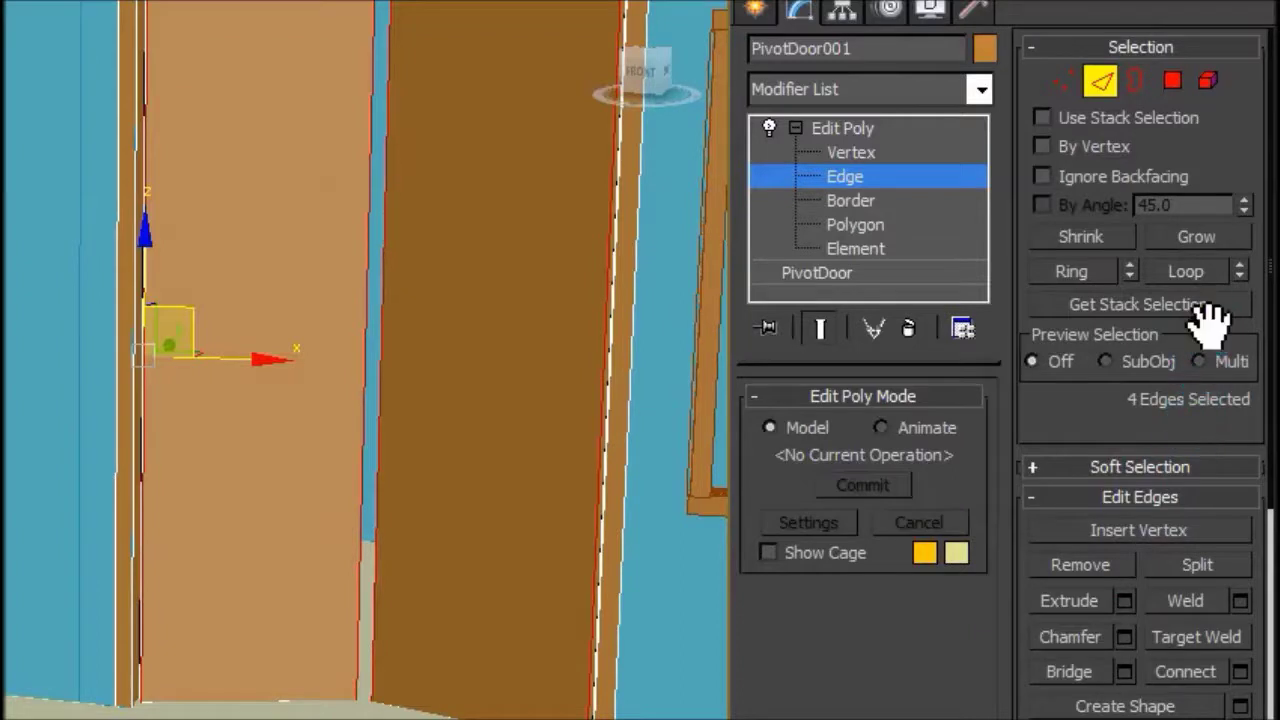
pyautogui.moveTo(1190, 440); pyautogui.dragTo(1186, 206)
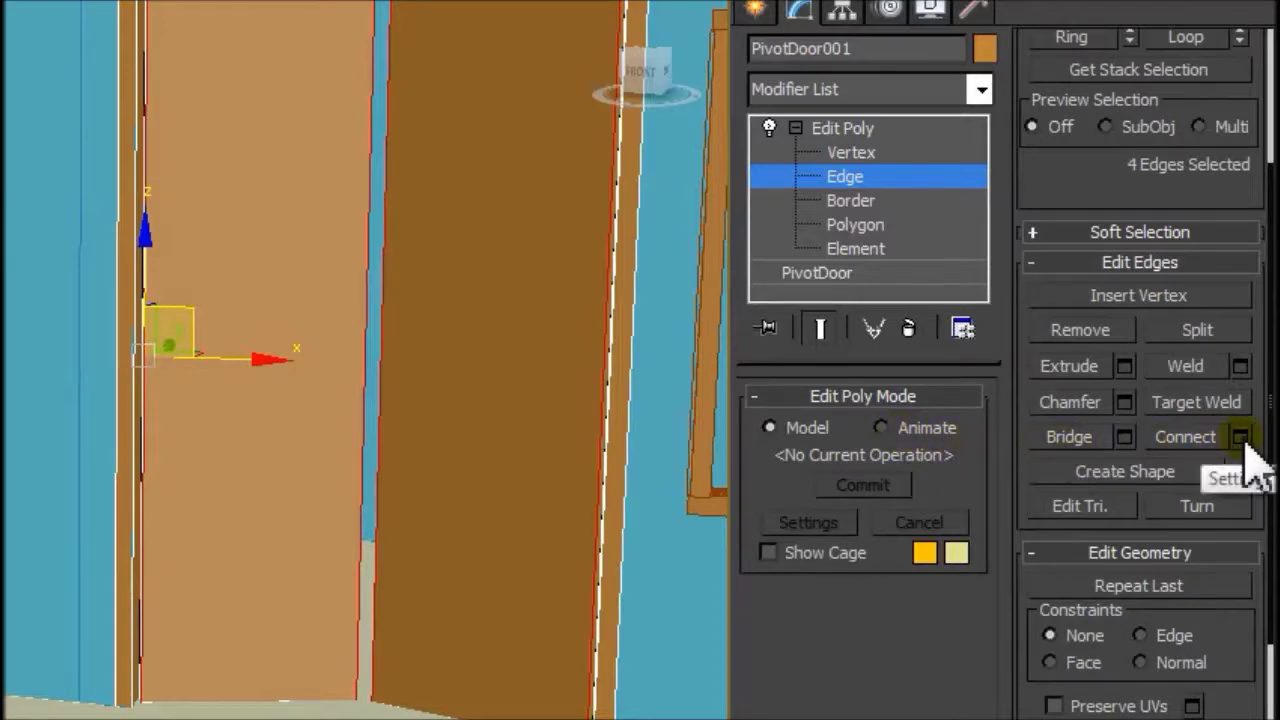
# Connect the selected edges with 2 segments and pinch 74
pyautogui.click(1240, 437)
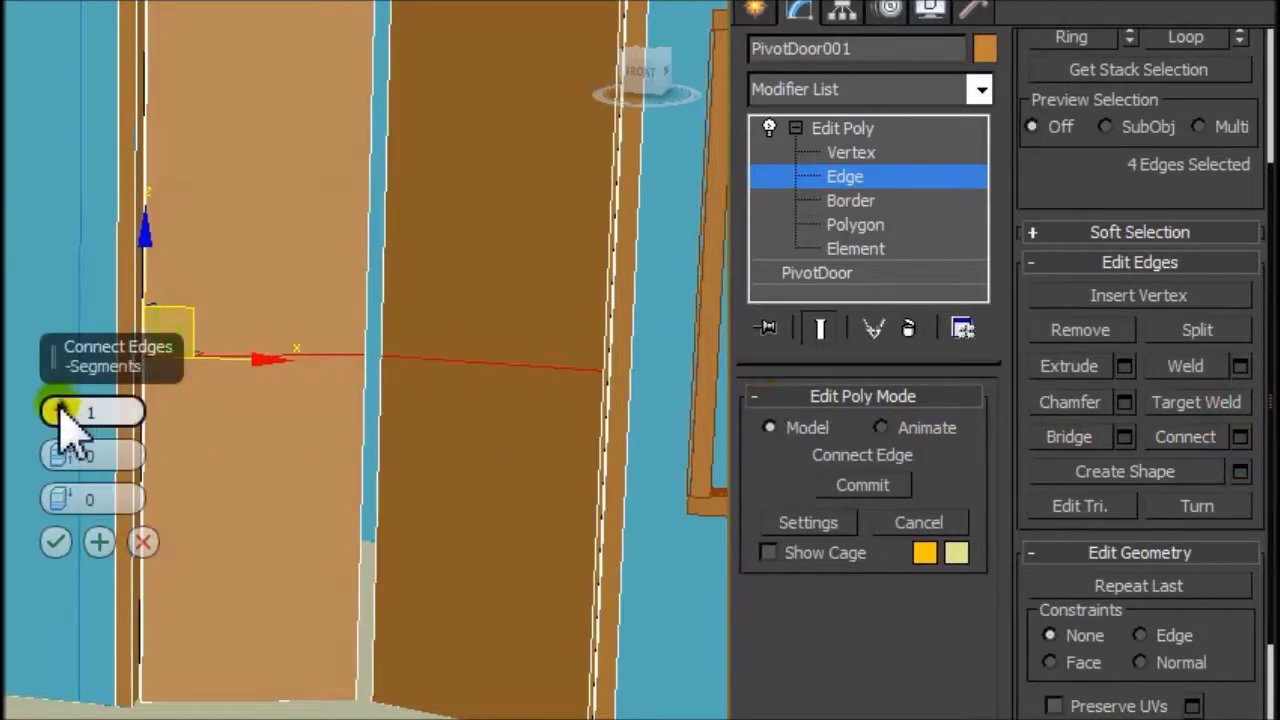
pyautogui.moveTo(62, 410); pyautogui.dragTo(65, 410)
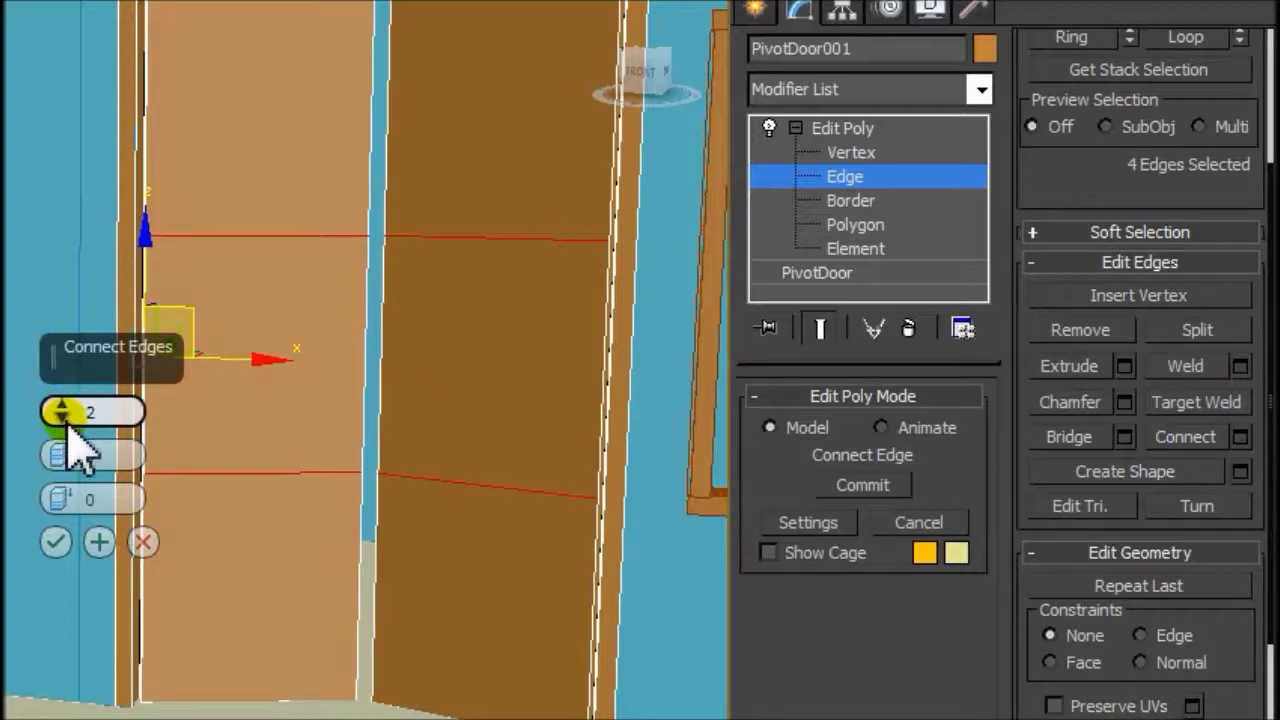
pyautogui.moveTo(62, 456)
pyautogui.mouseDown()
pyautogui.moveTo(43, 234)
pyautogui.moveTo(45, 18)
pyautogui.mouseUp()
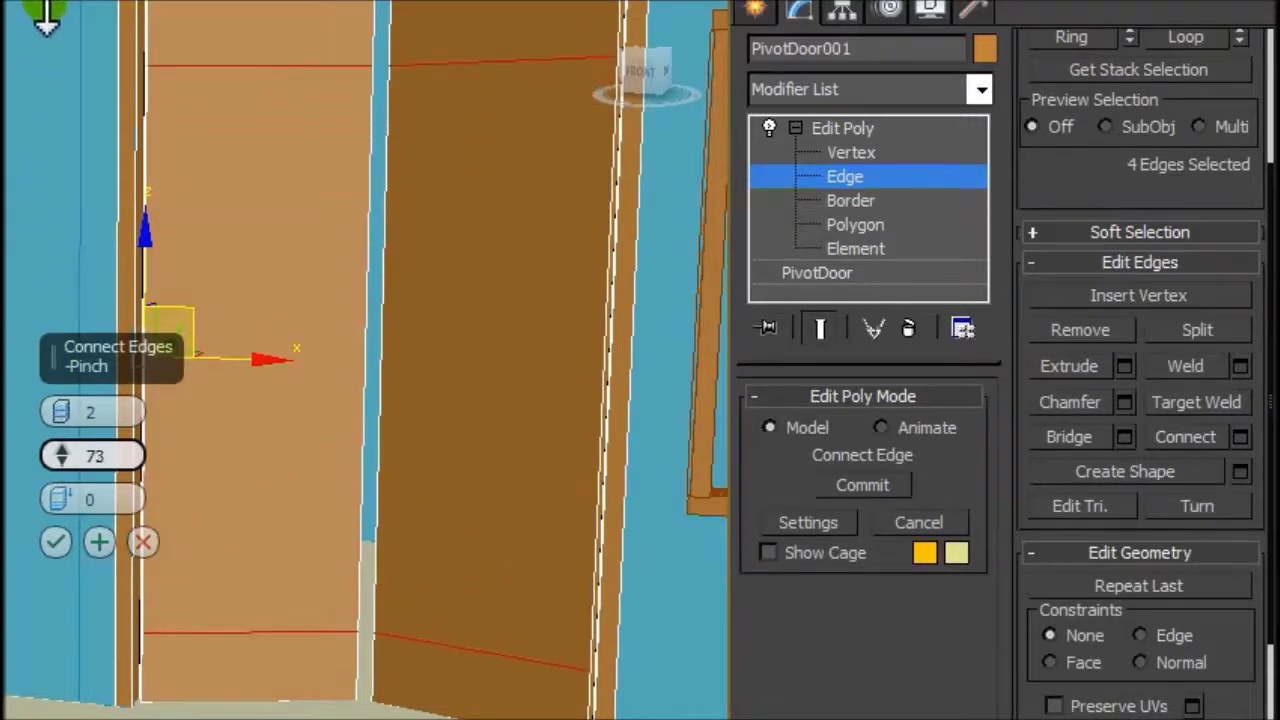
pyautogui.click(55, 542)
pyautogui.moveTo(400, 371); pyautogui.dragTo(418, 452, button='middle')
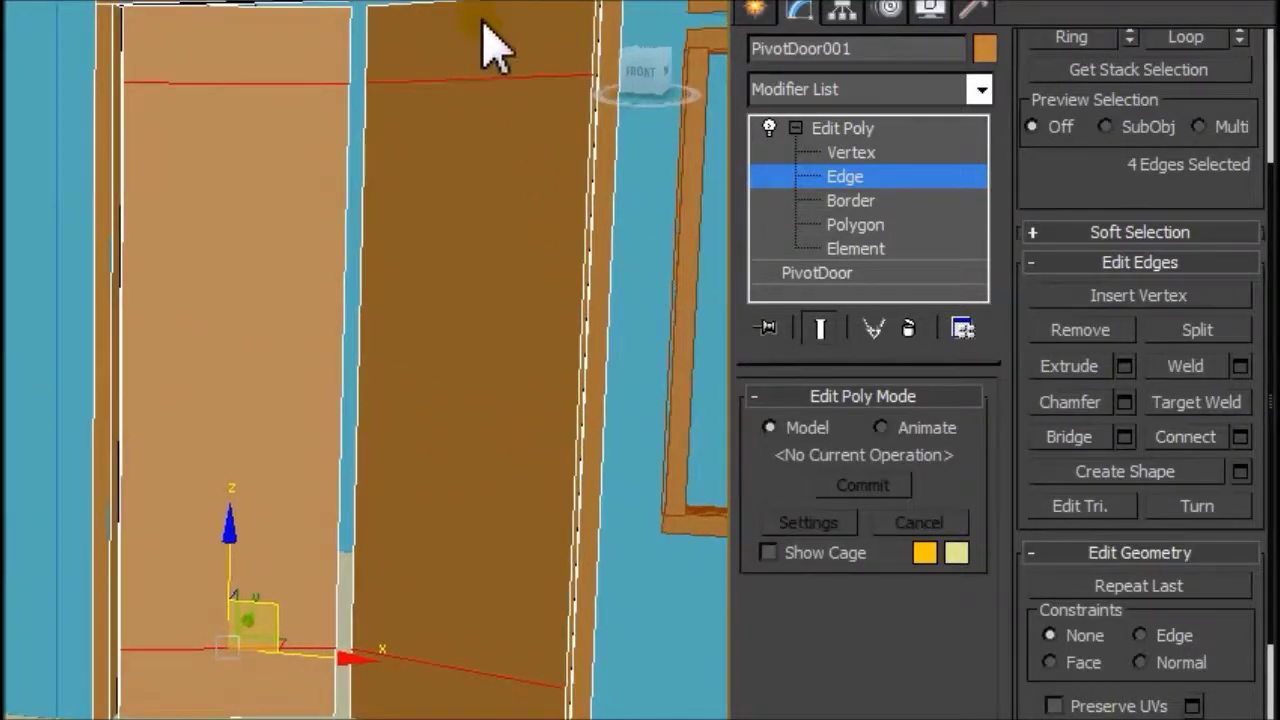
# Select the top and bottom horizontal edges across both door leaves
pyautogui.scroll(-4, 450, 310)
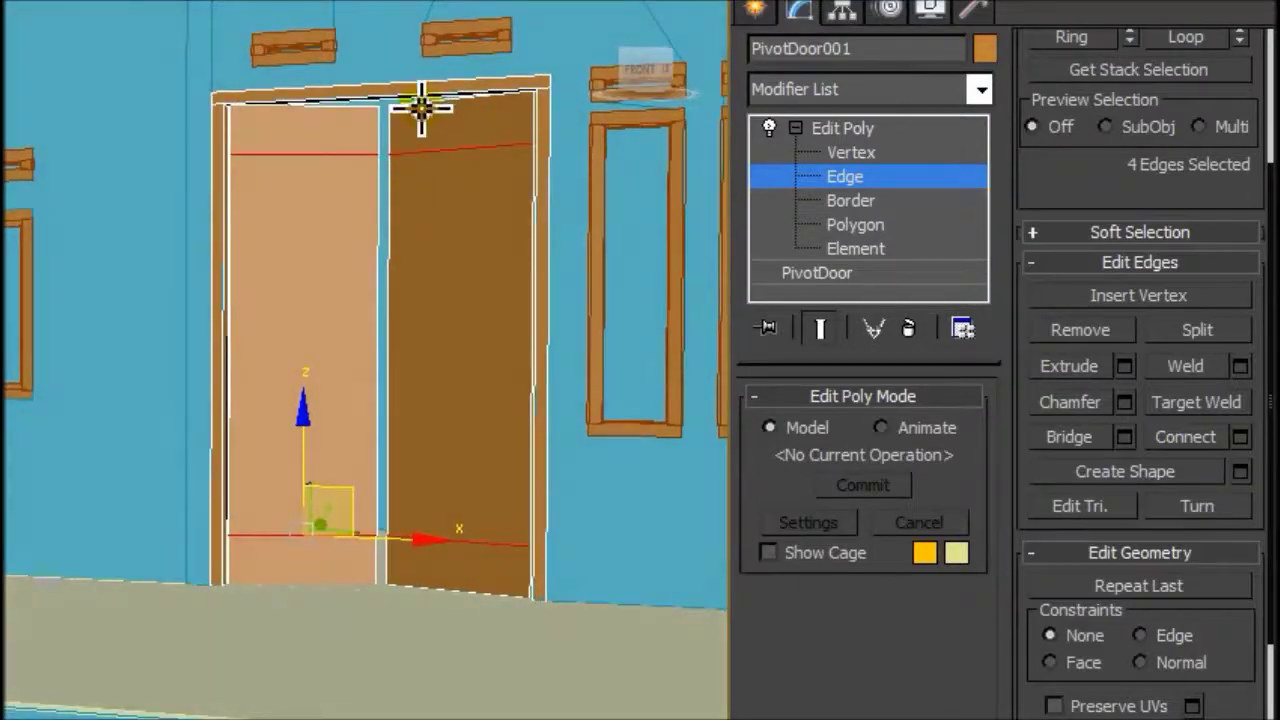
pyautogui.scroll(4, 417, 138)
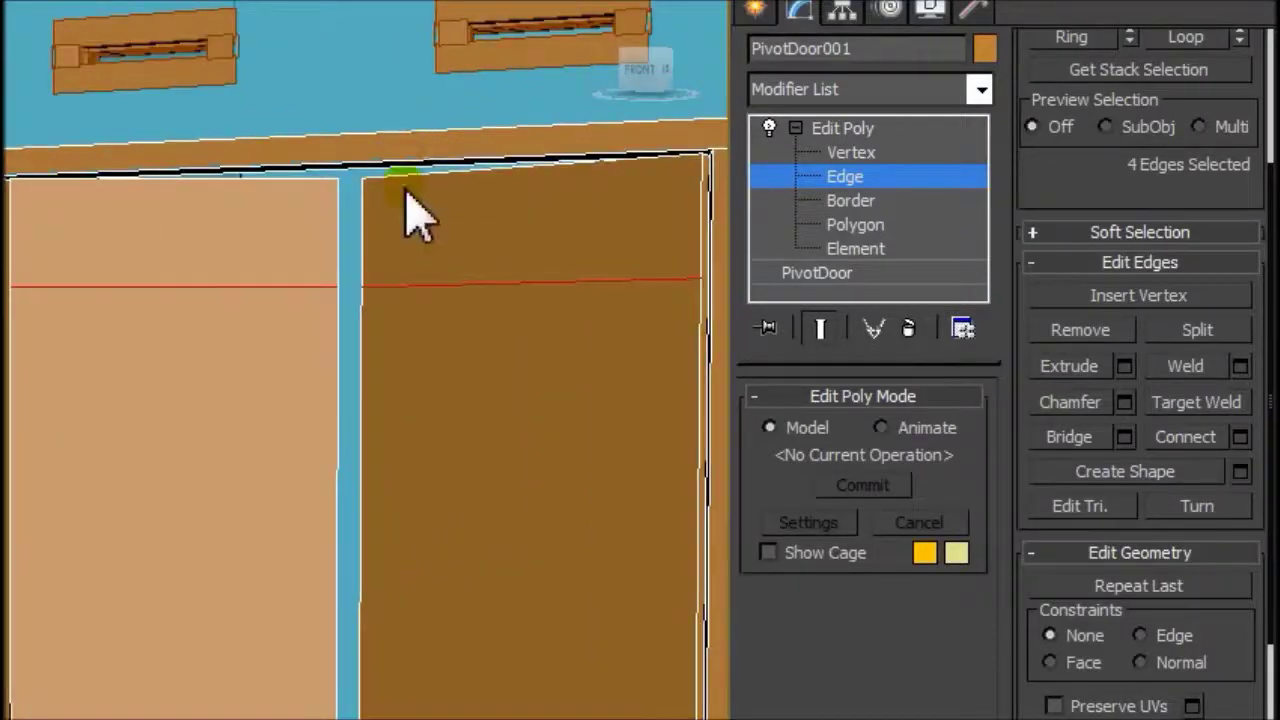
pyautogui.keyDown('ctrl'); pyautogui.click(414, 178); pyautogui.keyUp('ctrl')
pyautogui.keyDown('ctrl'); pyautogui.click(278, 181); pyautogui.keyUp('ctrl')
pyautogui.moveTo(300, 243)
pyautogui.mouseDown(button='middle')
pyautogui.moveTo(400, 343)
pyautogui.moveTo(409, 457)
pyautogui.moveTo(410, 305)
pyautogui.mouseUp(button='middle')
pyautogui.keyDown('ctrl'); pyautogui.click(401, 583); pyautogui.keyUp('ctrl')
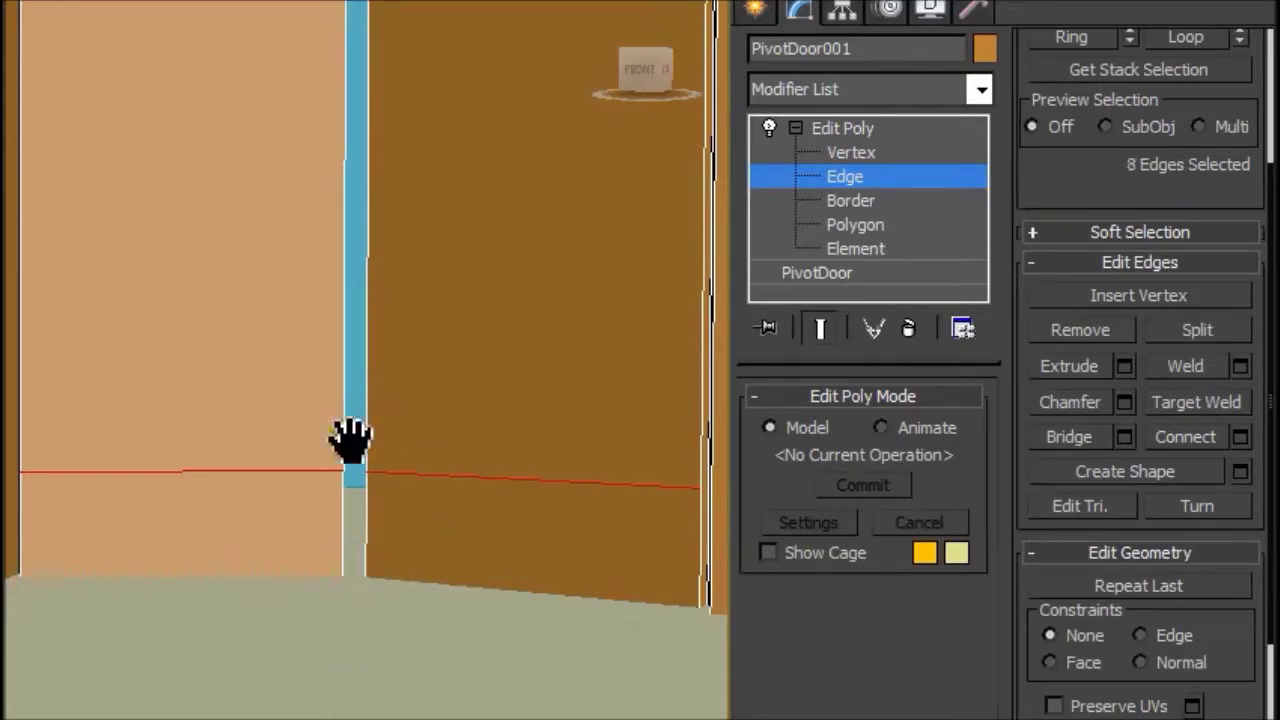
pyautogui.scroll(2, 366, 429)
pyautogui.moveTo(351, 423); pyautogui.dragTo(371, 400, button='middle')
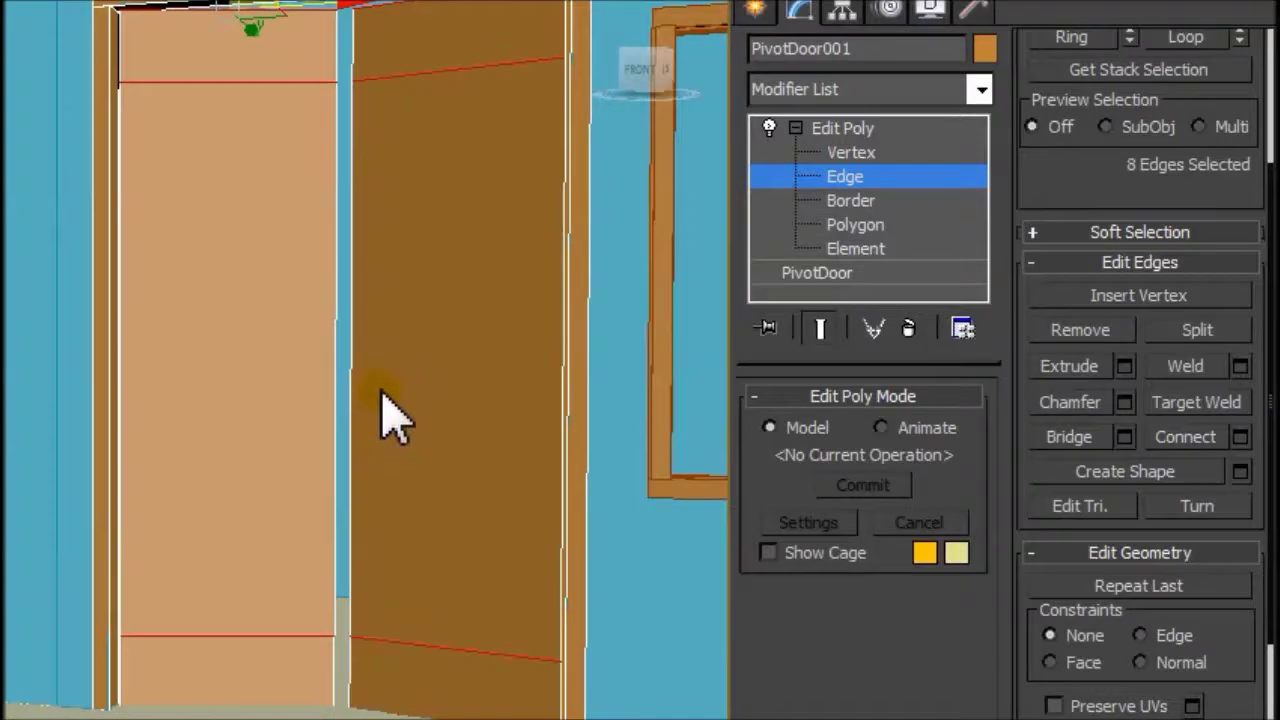
# Connect them with 2 segments and pinch 47 to add inset vertical edges
pyautogui.click(1240, 437)
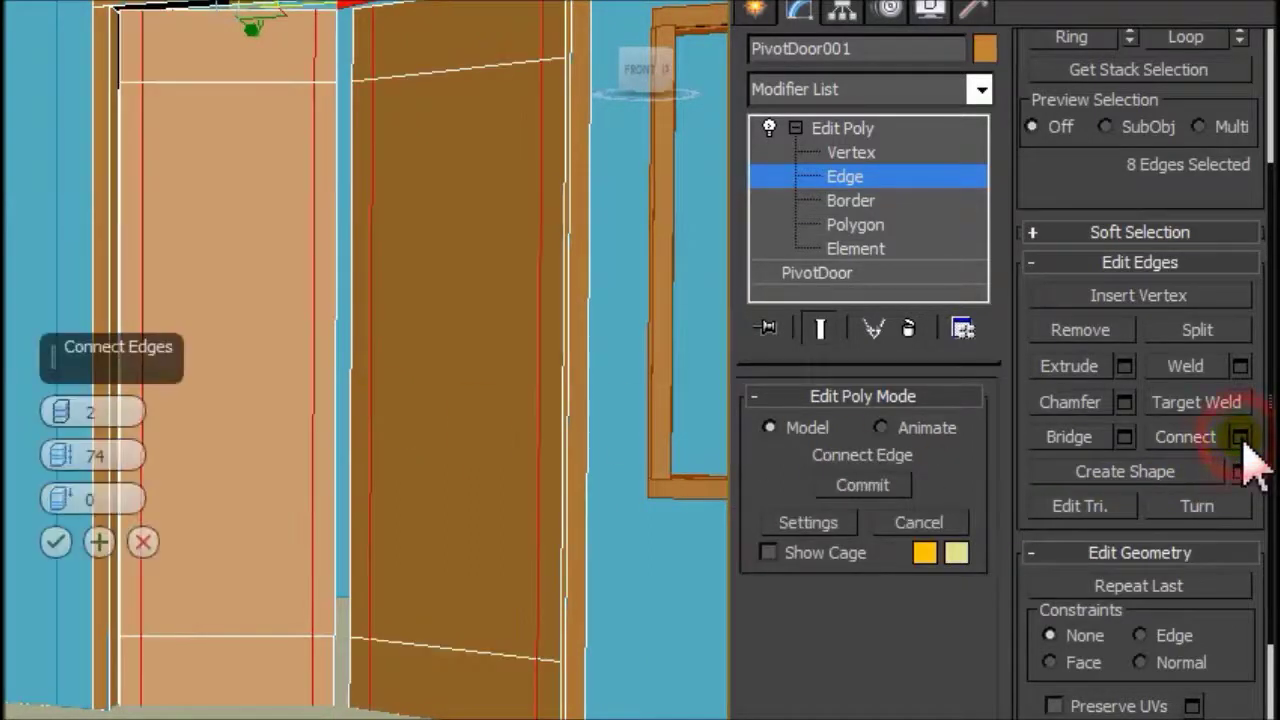
pyautogui.moveTo(57, 455)
pyautogui.mouseDown()
pyautogui.moveTo(78, 558)
pyautogui.moveTo(57, 457)
pyautogui.moveTo(67, 612)
pyautogui.mouseUp()
pyautogui.click(56, 542)
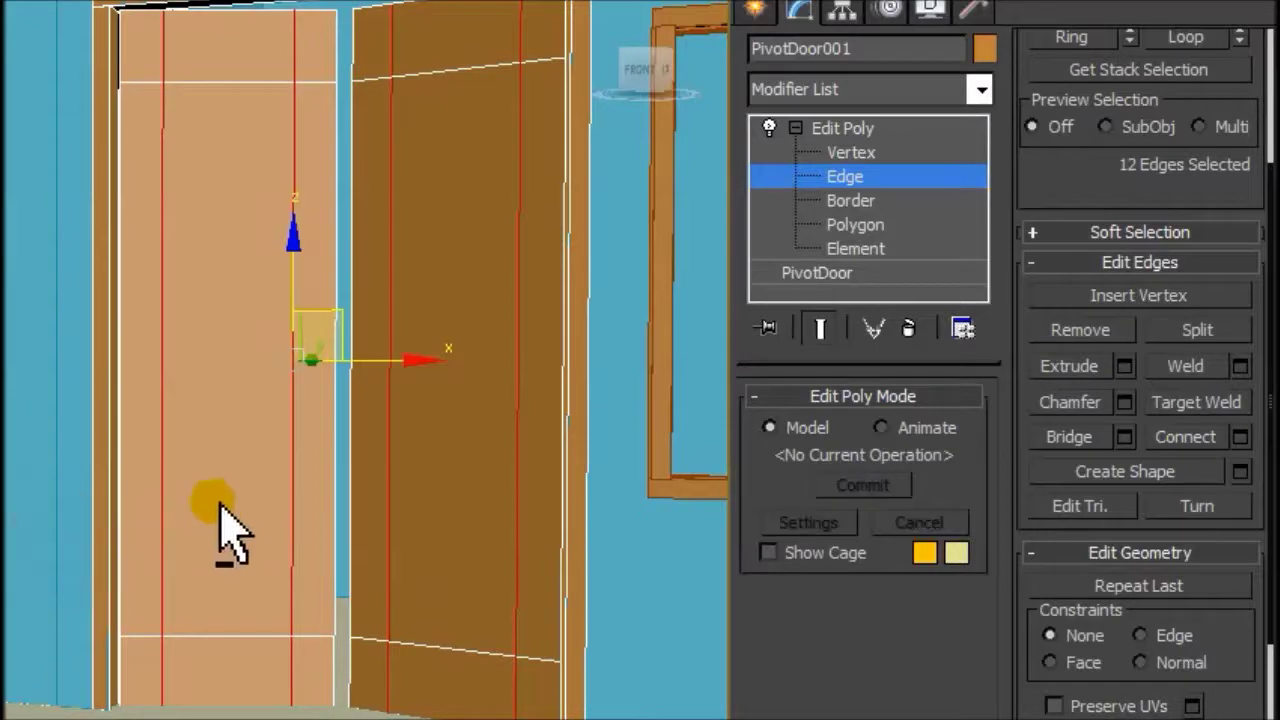
# Select the top horizontal edges across both leaves and move them slightly up on Z
pyautogui.keyDown('alt'); pyautogui.moveTo(263, 543); pyautogui.dragTo(283, 540, button='middle'); pyautogui.keyUp('alt')
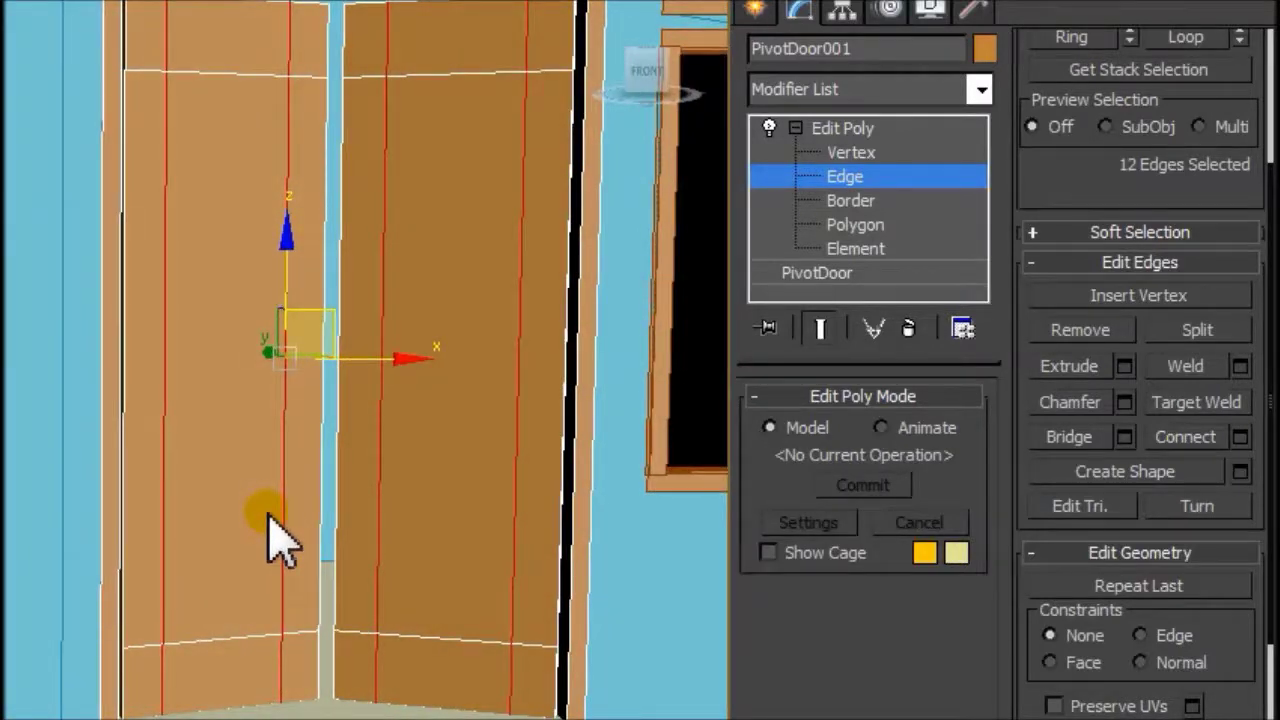
pyautogui.hotkey('ctrl', 'z')
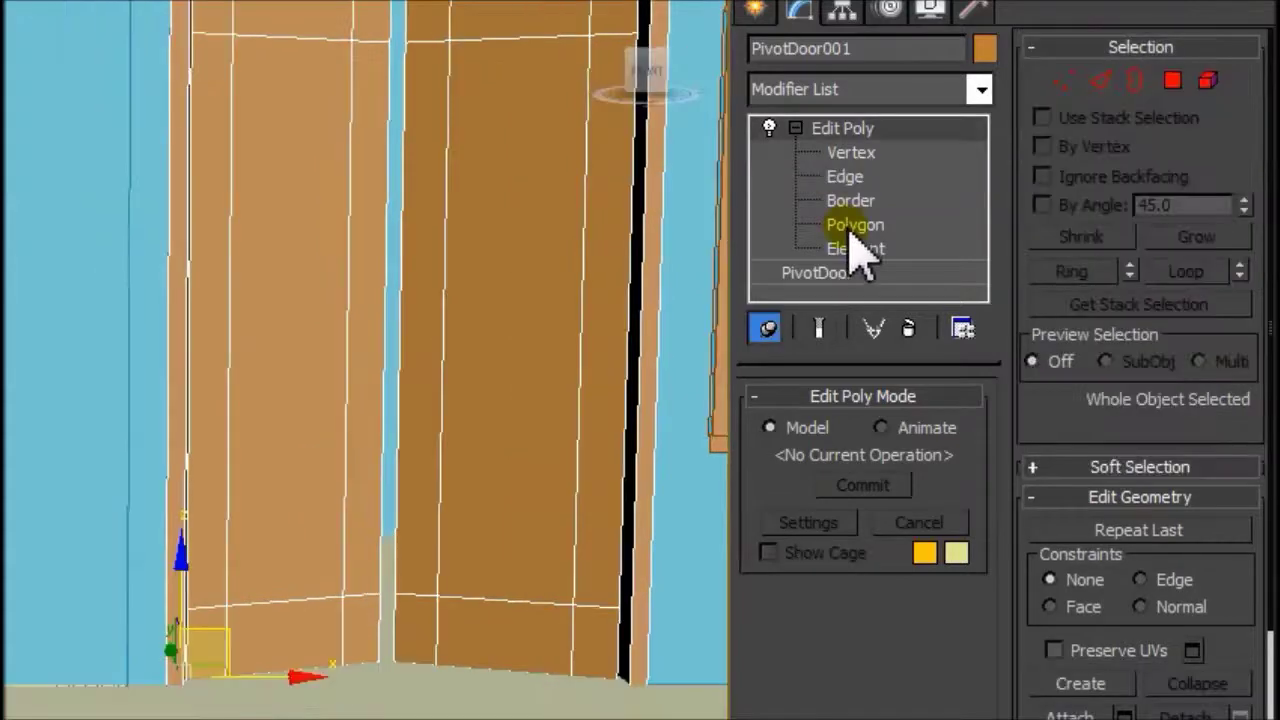
pyautogui.click(849, 177)
pyautogui.moveTo(520, 118); pyautogui.dragTo(423, 286, button='middle')
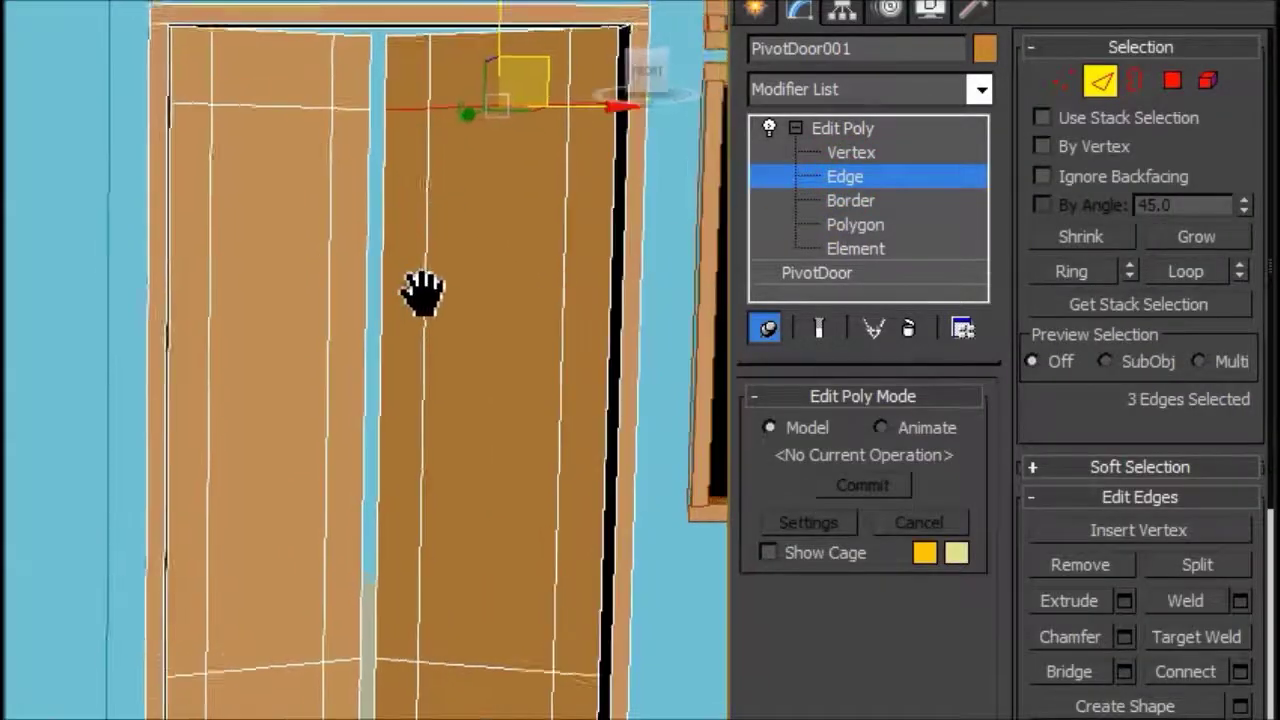
pyautogui.keyDown('ctrl'); pyautogui.click(355, 110); pyautogui.keyUp('ctrl')
pyautogui.keyDown('ctrl'); pyautogui.click(271, 109); pyautogui.keyUp('ctrl')
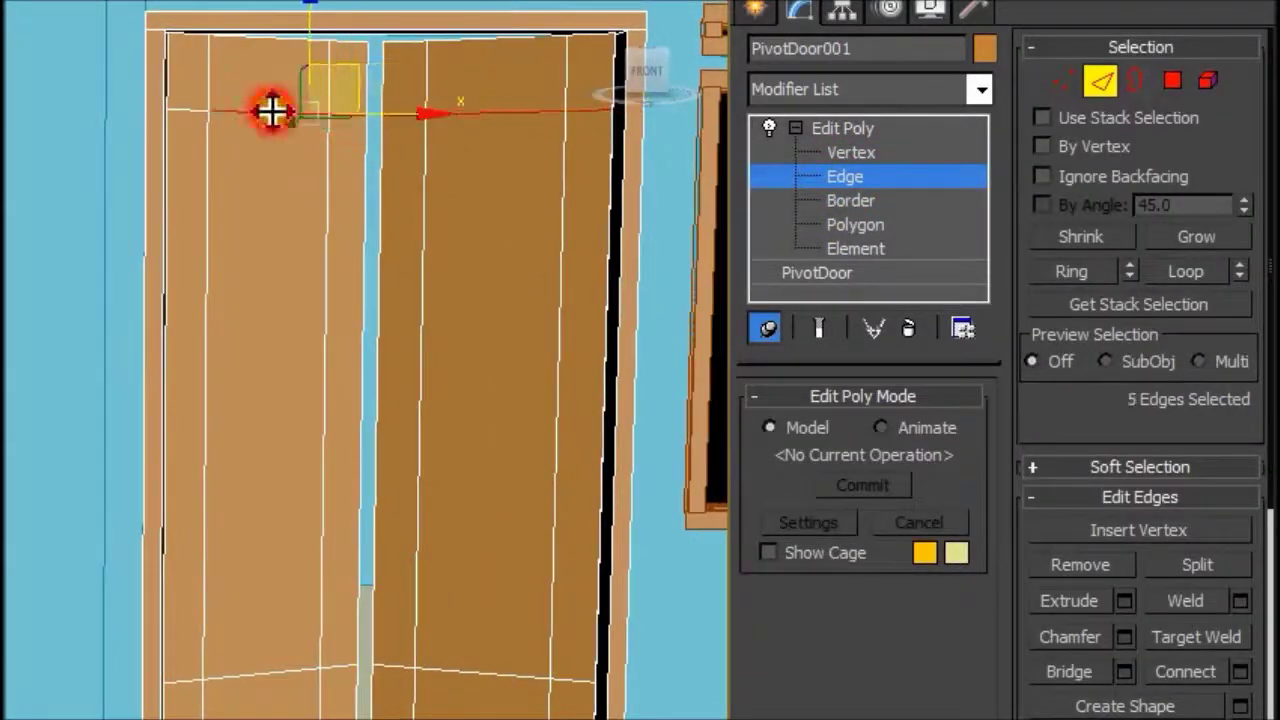
pyautogui.keyDown('ctrl'); pyautogui.click(190, 110); pyautogui.keyUp('ctrl')
pyautogui.moveTo(322, 485); pyautogui.dragTo(309, 600, button='middle')
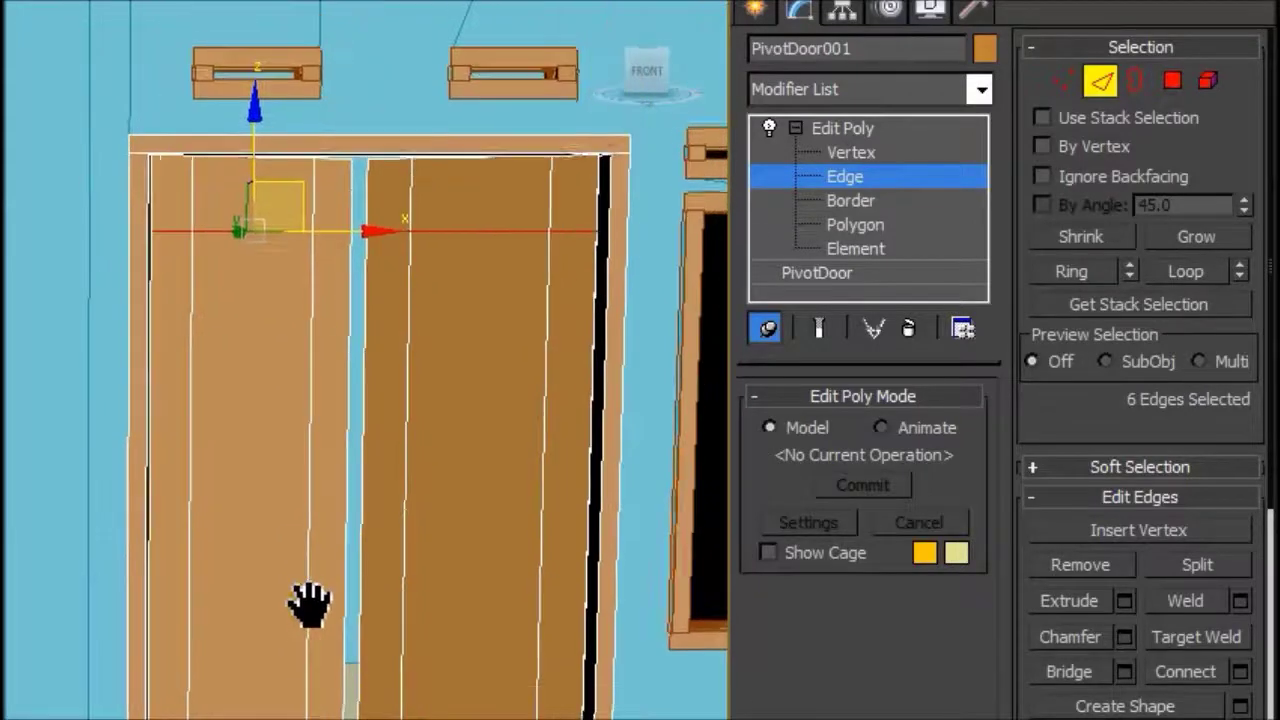
pyautogui.moveTo(257, 145); pyautogui.dragTo(254, 118)
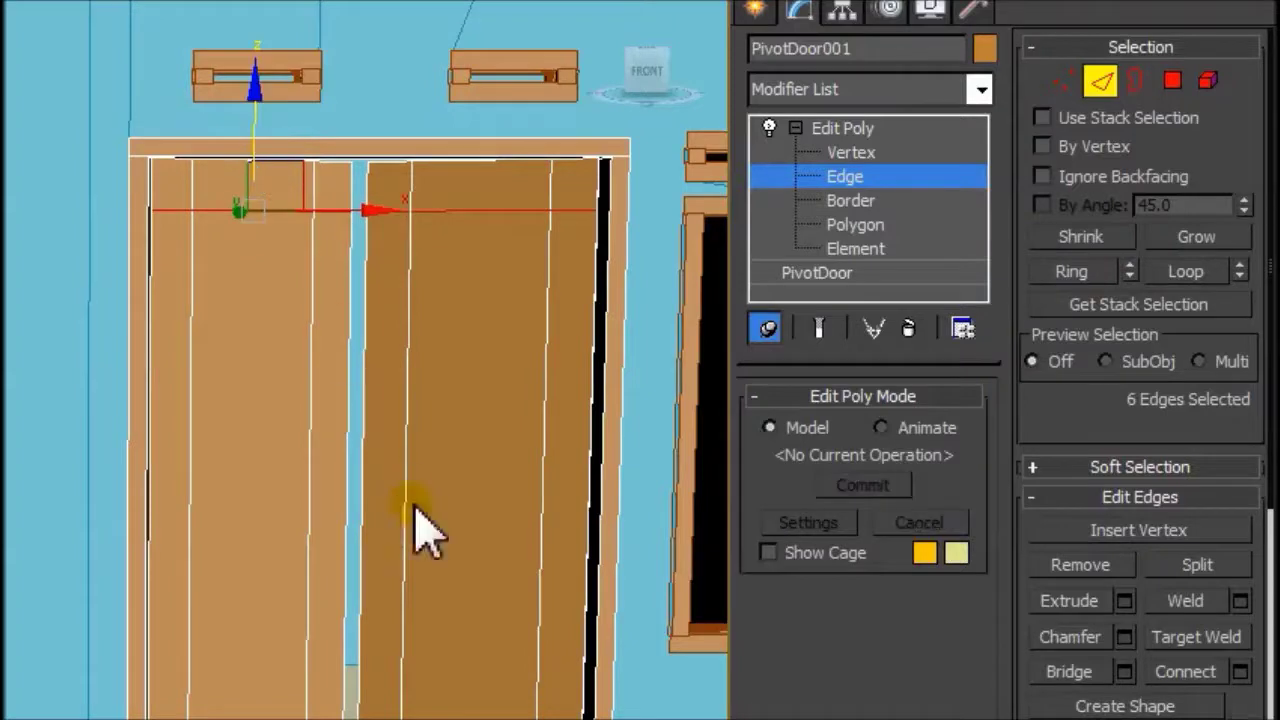
pyautogui.scroll(2, 391, 449)
pyautogui.scroll(-4, 394, 480)
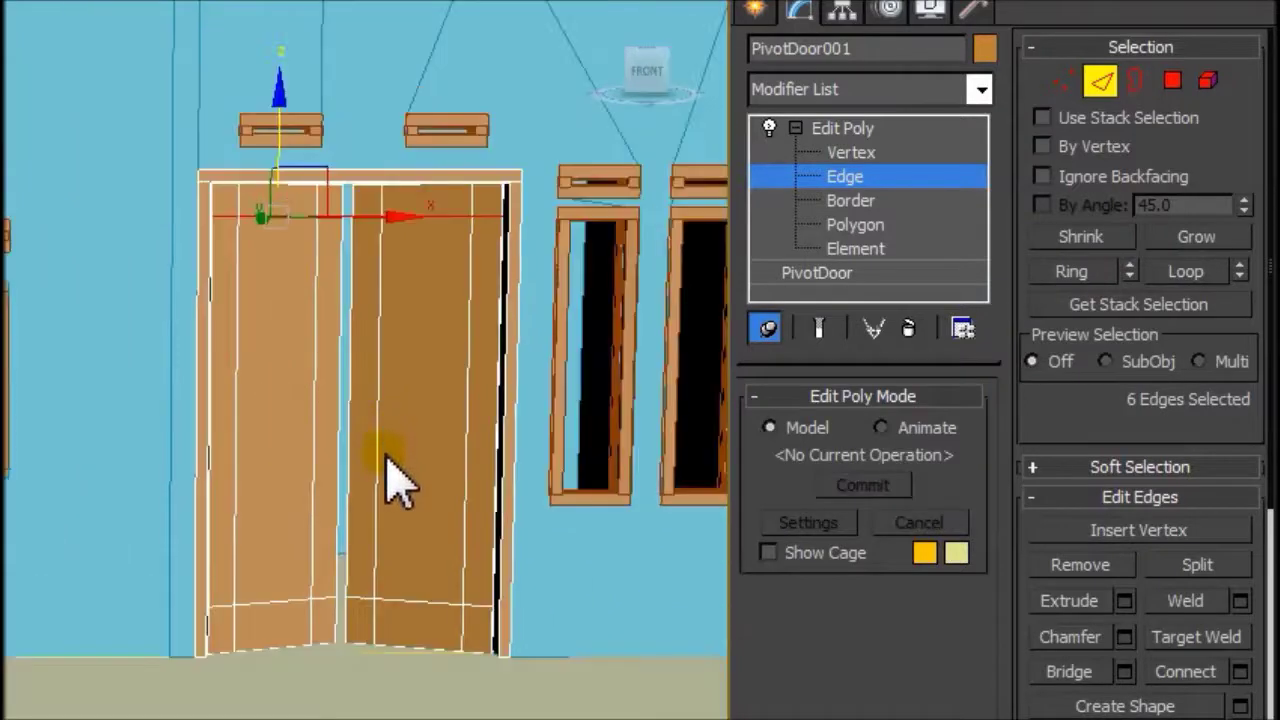
# Select the bottom horizontal edges on both leaves and move them down
pyautogui.click(401, 600)
pyautogui.moveTo(457, 657); pyautogui.dragTo(443, 614, button='middle')
pyautogui.scroll(4, 443, 614)
pyautogui.keyDown('ctrl'); pyautogui.click(465, 590); pyautogui.keyUp('ctrl')
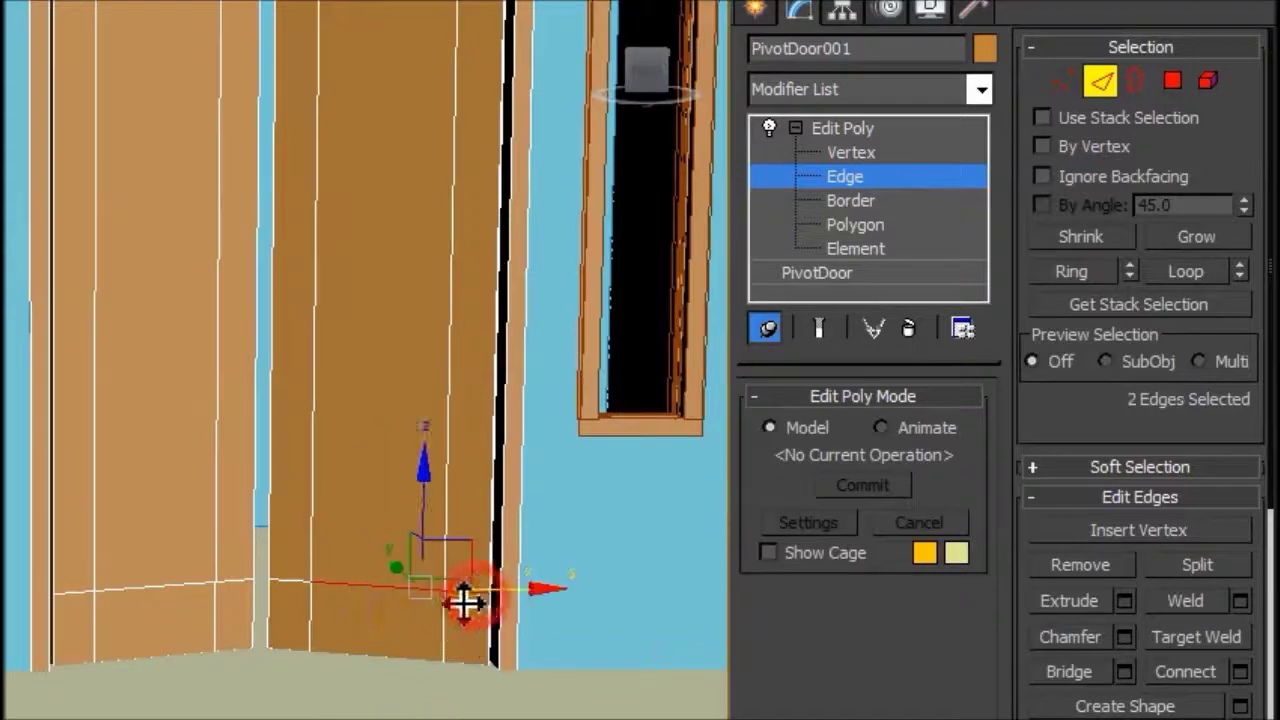
pyautogui.keyDown('ctrl'); pyautogui.click(278, 588); pyautogui.keyUp('ctrl')
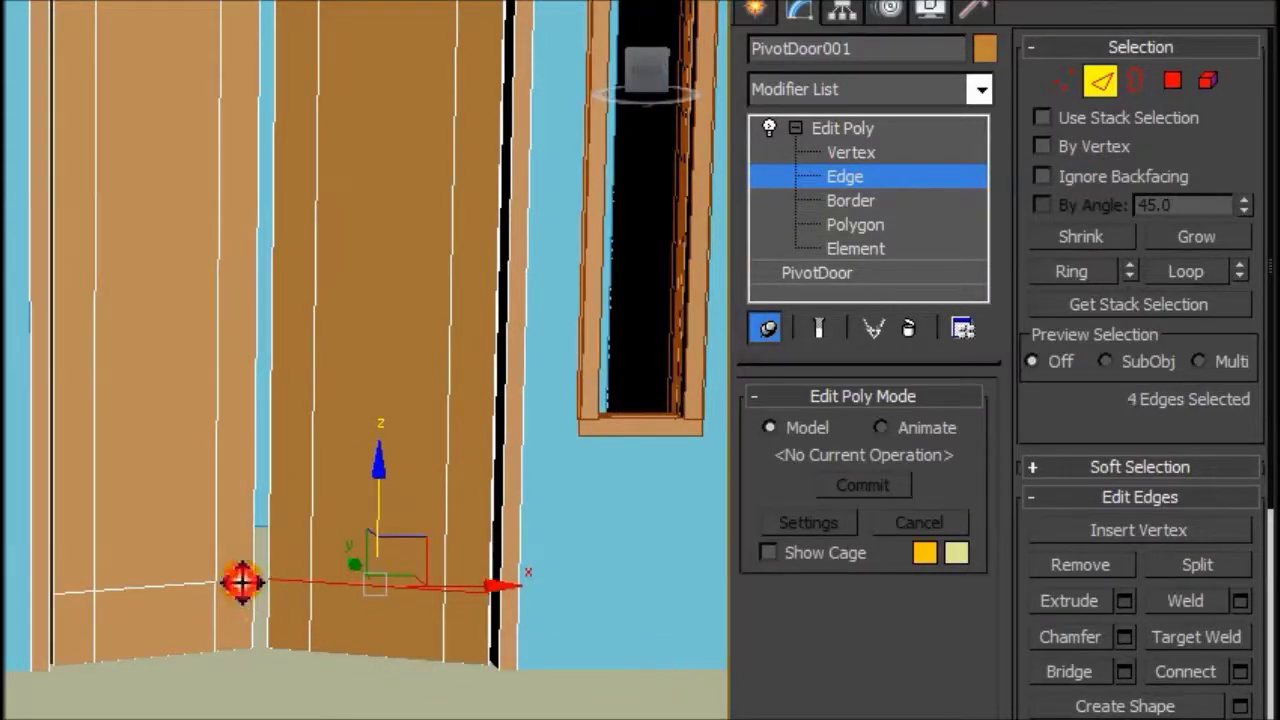
pyautogui.keyDown('ctrl'); pyautogui.click(120, 589); pyautogui.keyUp('ctrl')
pyautogui.keyDown('ctrl'); pyautogui.click(77, 594); pyautogui.keyUp('ctrl')
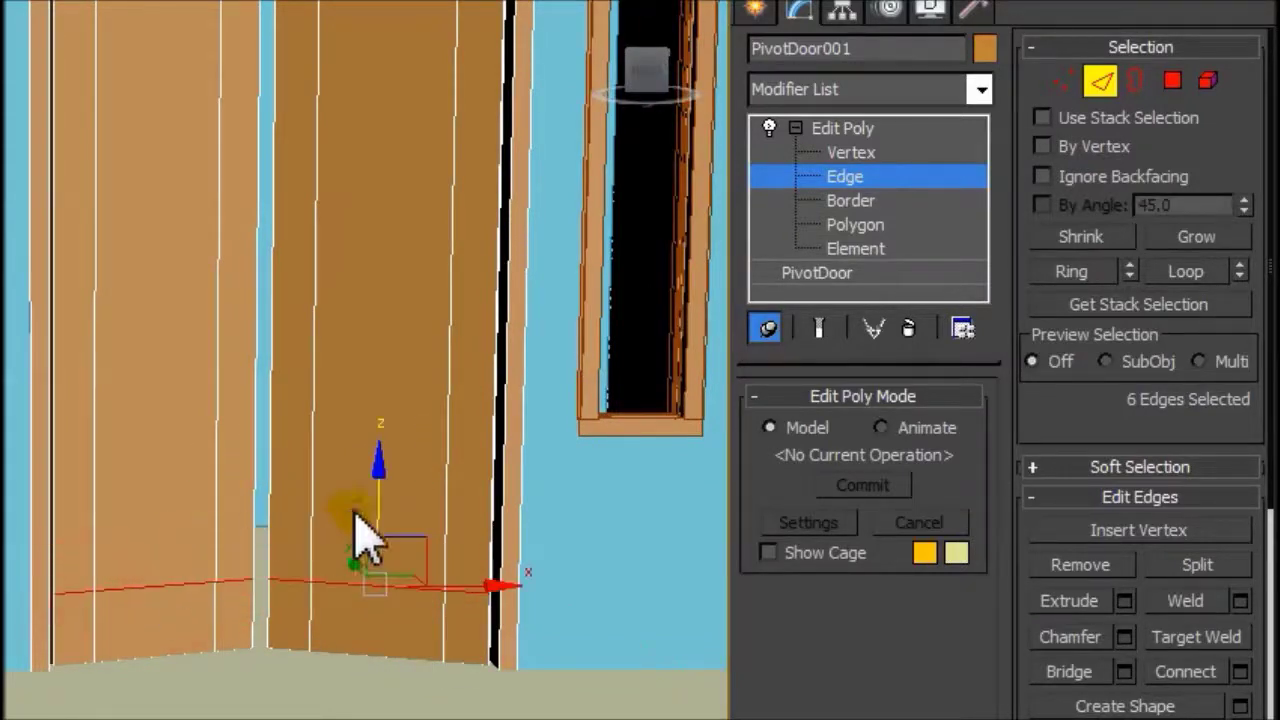
pyautogui.moveTo(375, 493); pyautogui.dragTo(384, 510)
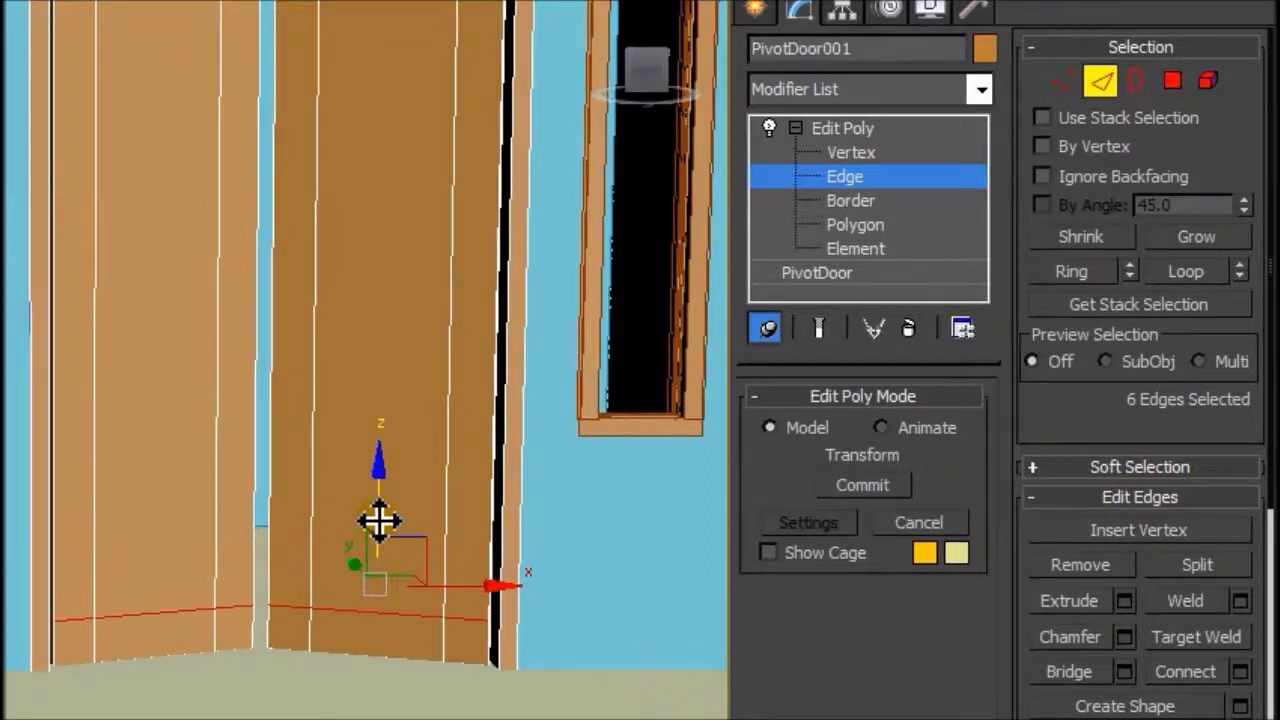
pyautogui.moveTo(383, 508); pyautogui.dragTo(383, 516)
pyautogui.moveTo(334, 400); pyautogui.dragTo(332, 447, button='middle')
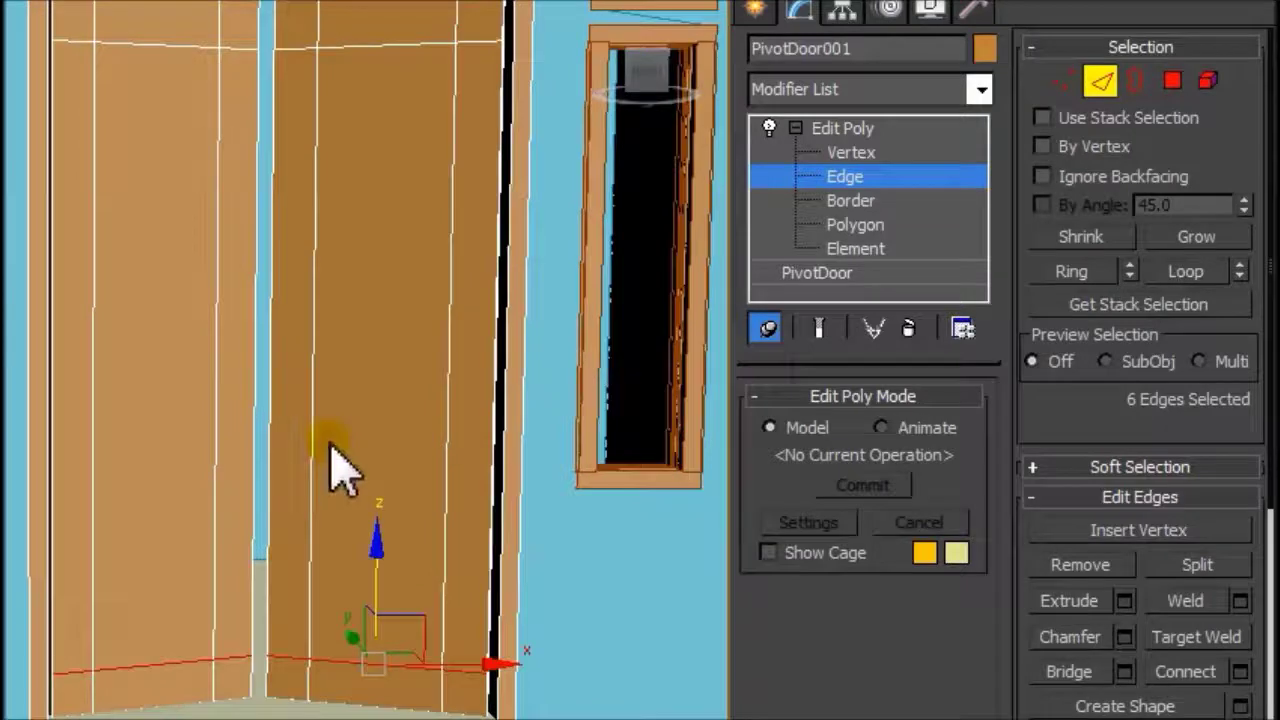
pyautogui.scroll(-4, 329, 444)
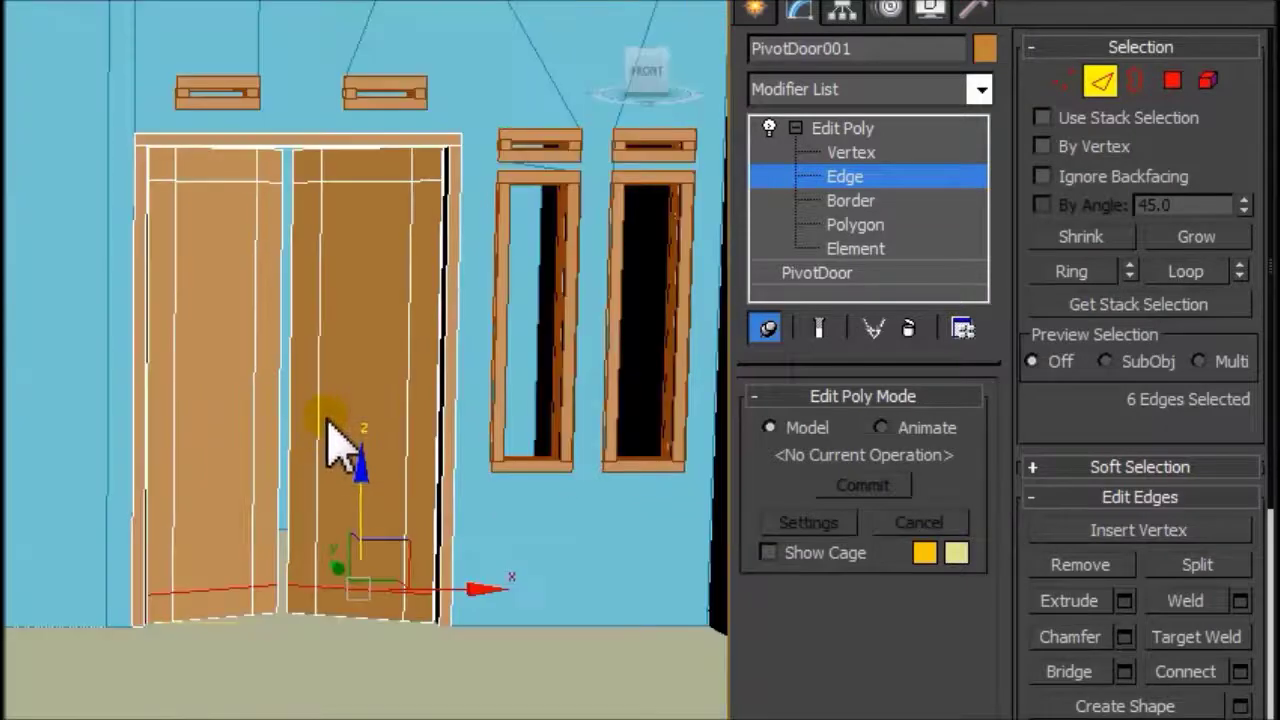
# Disable Edit Poly, accept the warning, and set PivotDoor's Open angle to 0.0 degrees
pyautogui.click(793, 129)
pyautogui.click(850, 128)
pyautogui.click(769, 127)
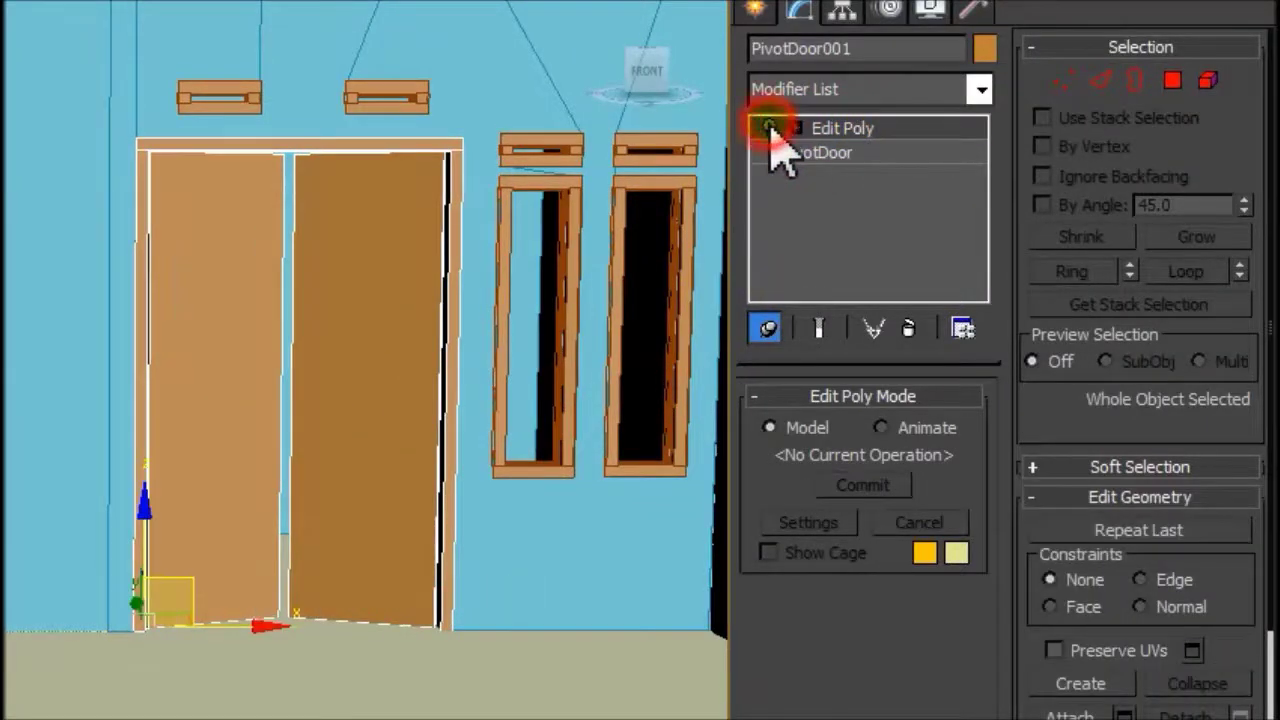
pyautogui.click(851, 155)
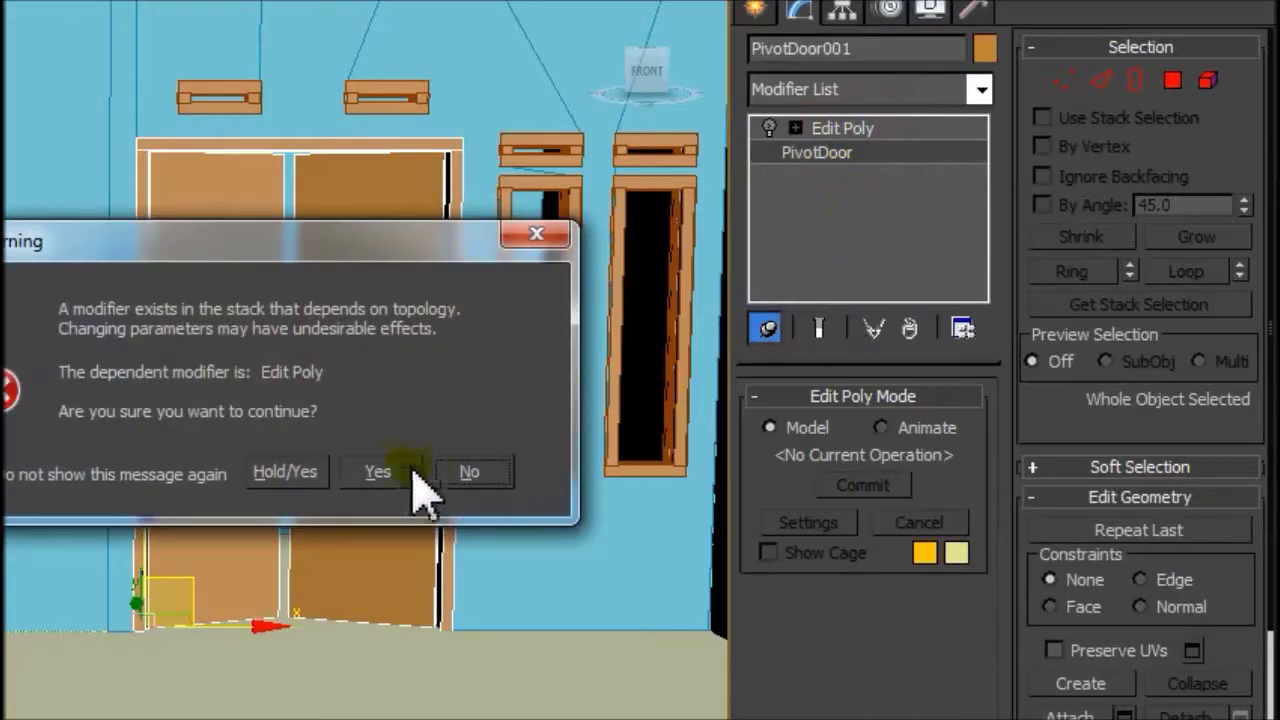
pyautogui.click(378, 471)
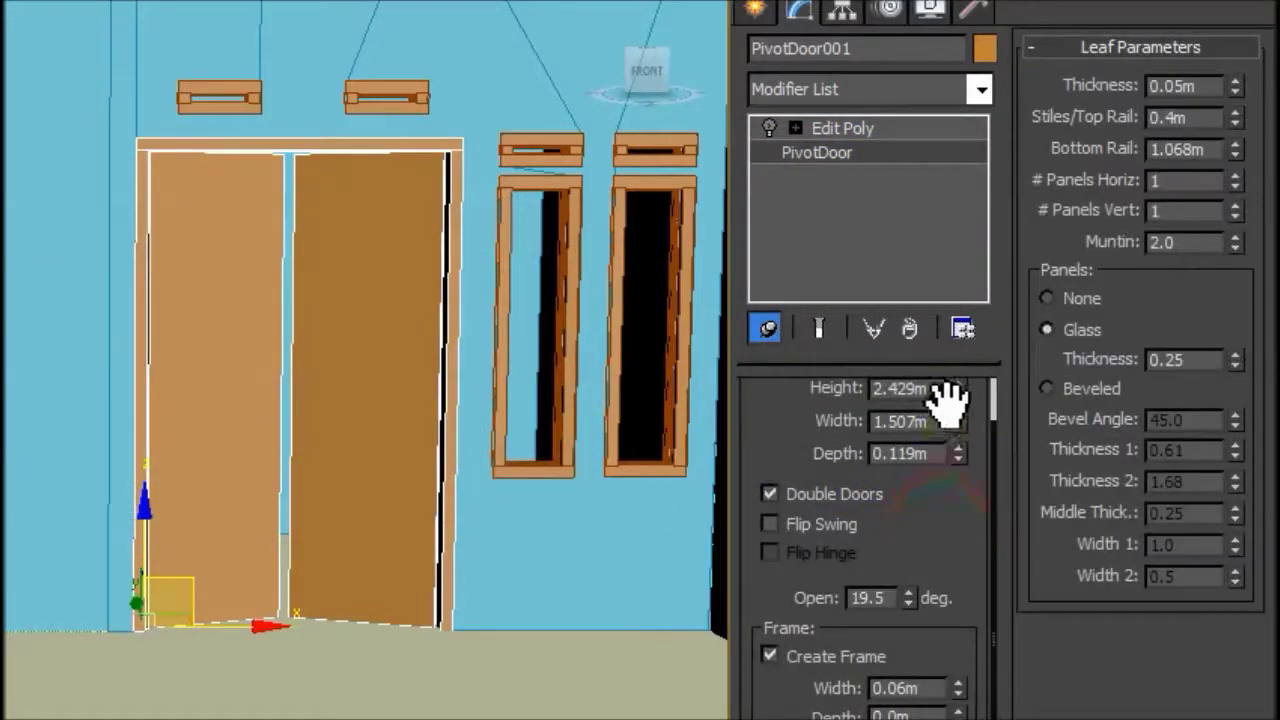
pyautogui.click(908, 592)
pyautogui.moveTo(912, 596)
pyautogui.mouseDown()
pyautogui.moveTo(908, 563)
pyautogui.moveTo(918, 660)
pyautogui.mouseUp()
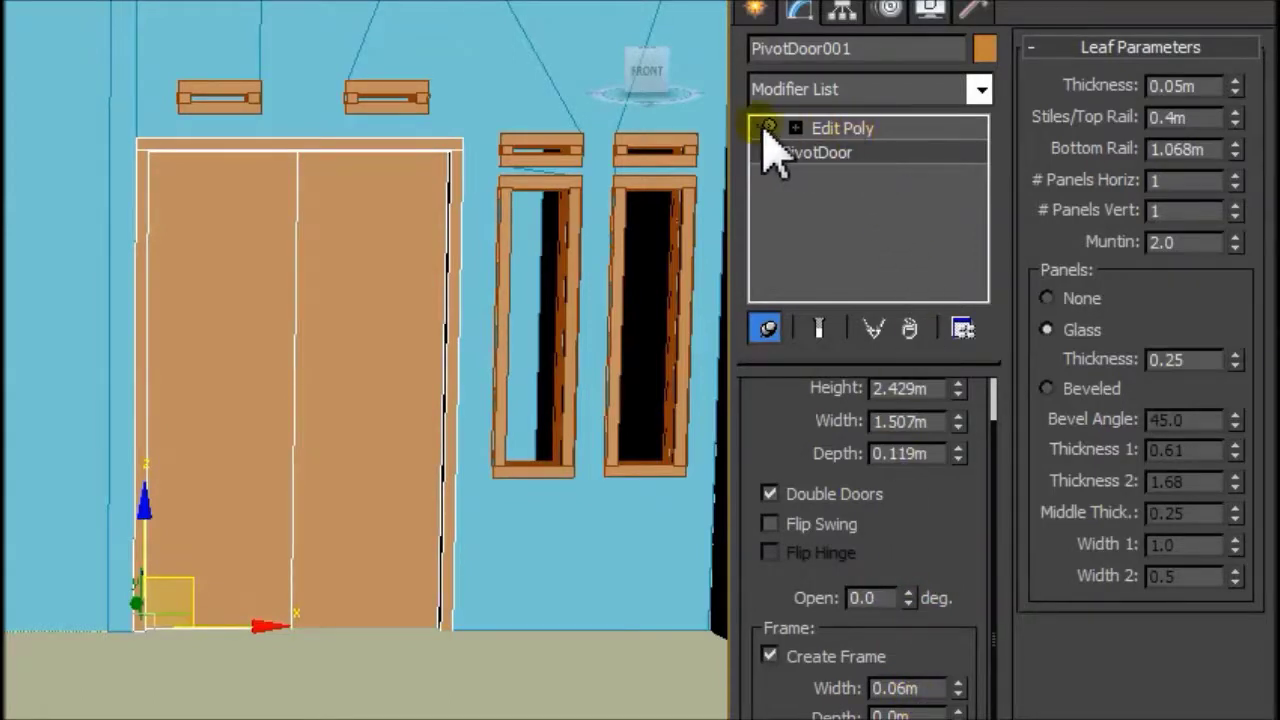
# Return to the Edit Poly modifier and zoom in on the closed doors
pyautogui.click(886, 128)
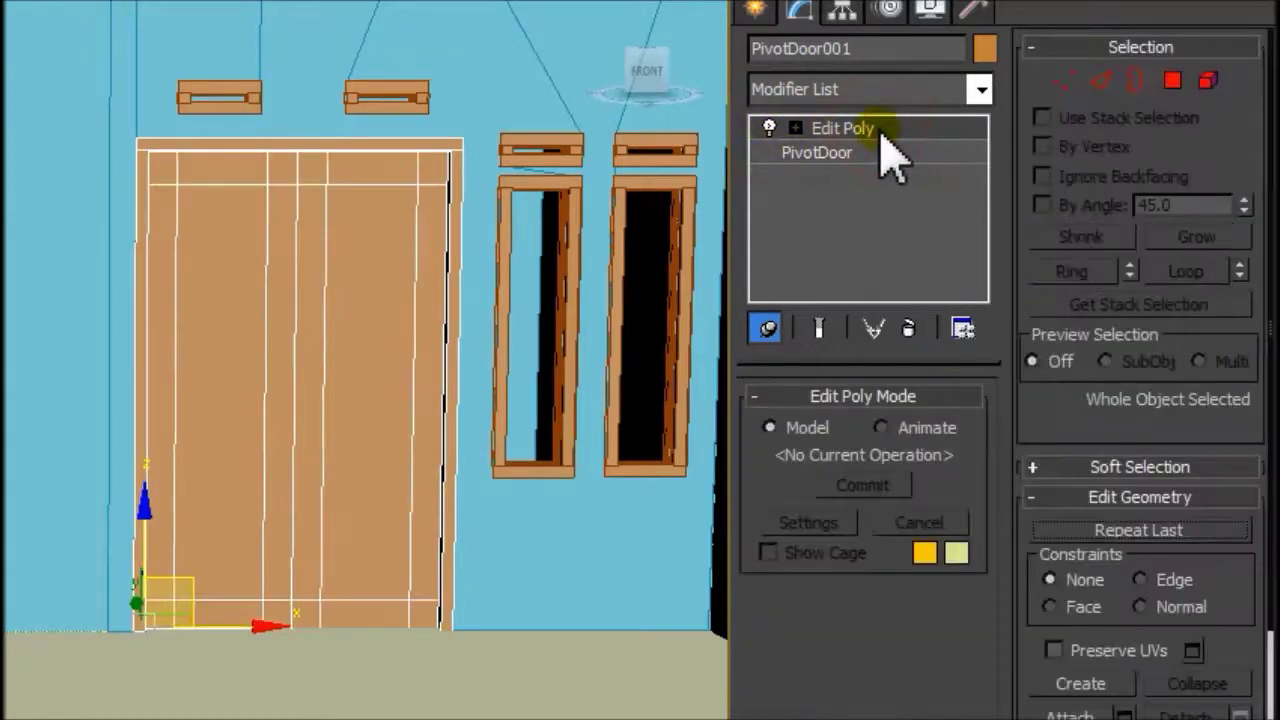
pyautogui.scroll(1, 350, 461)
pyautogui.scroll(1, 323, 449)
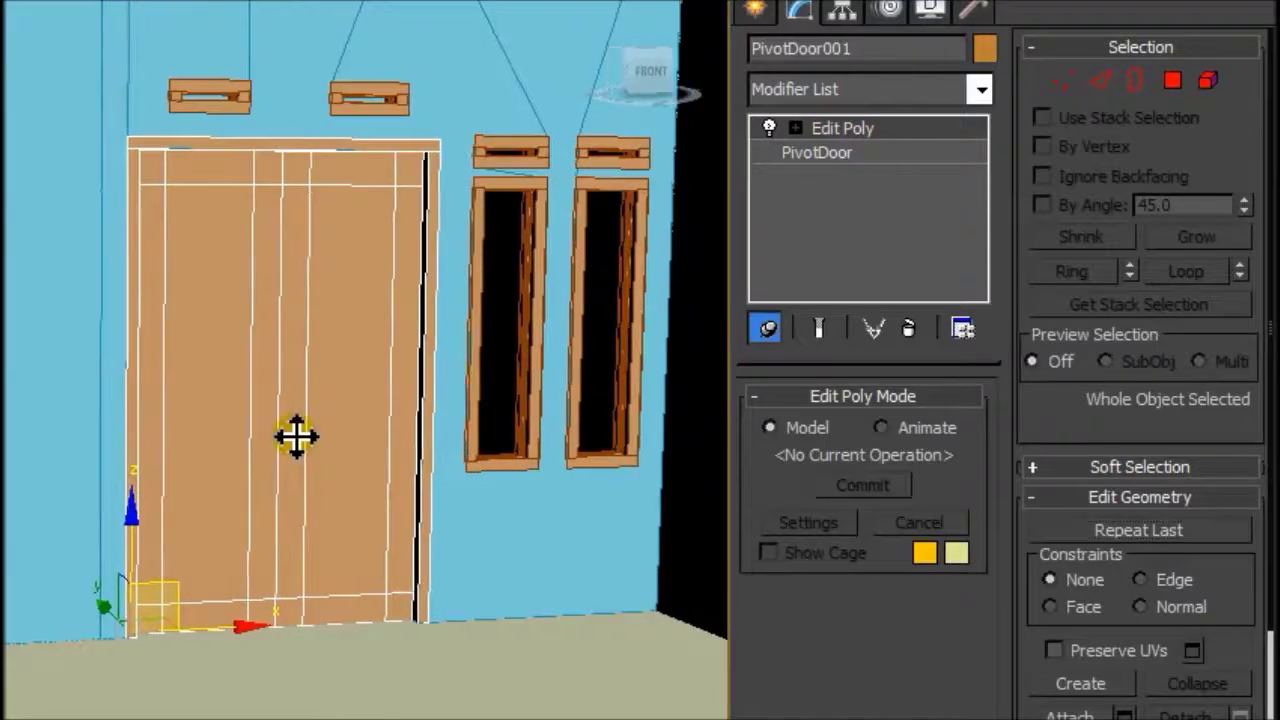
pyautogui.scroll(3, 294, 434)
pyautogui.moveTo(294, 434); pyautogui.dragTo(457, 340, button='middle')
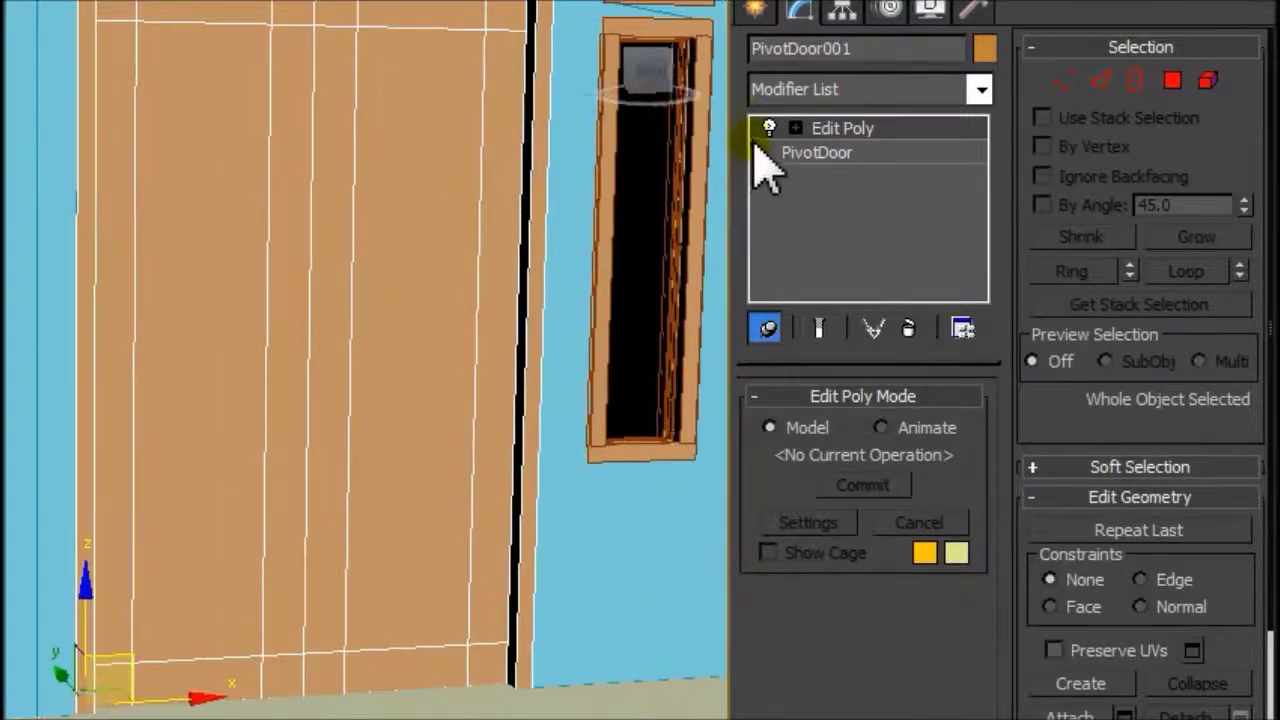
pyautogui.click(796, 128)
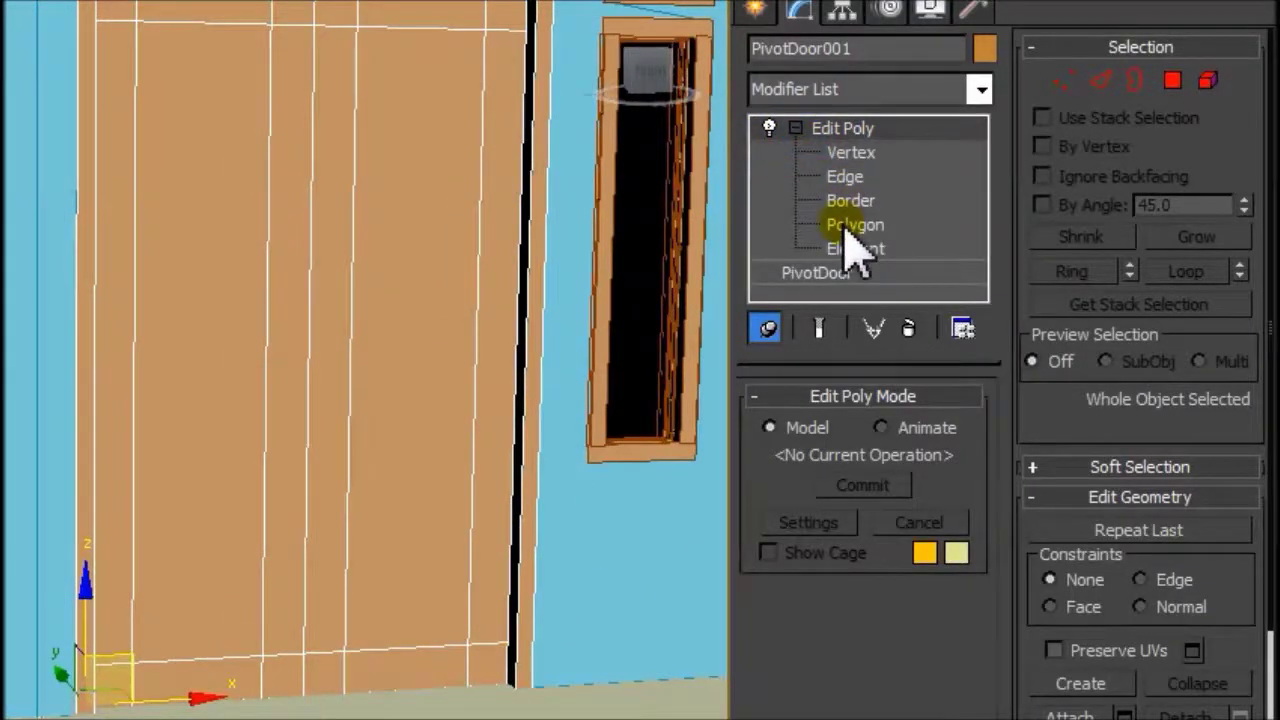
# Select the centre panel polygon on each door leaf and open the Extrude settings
pyautogui.click(845, 226)
pyautogui.click(437, 300)
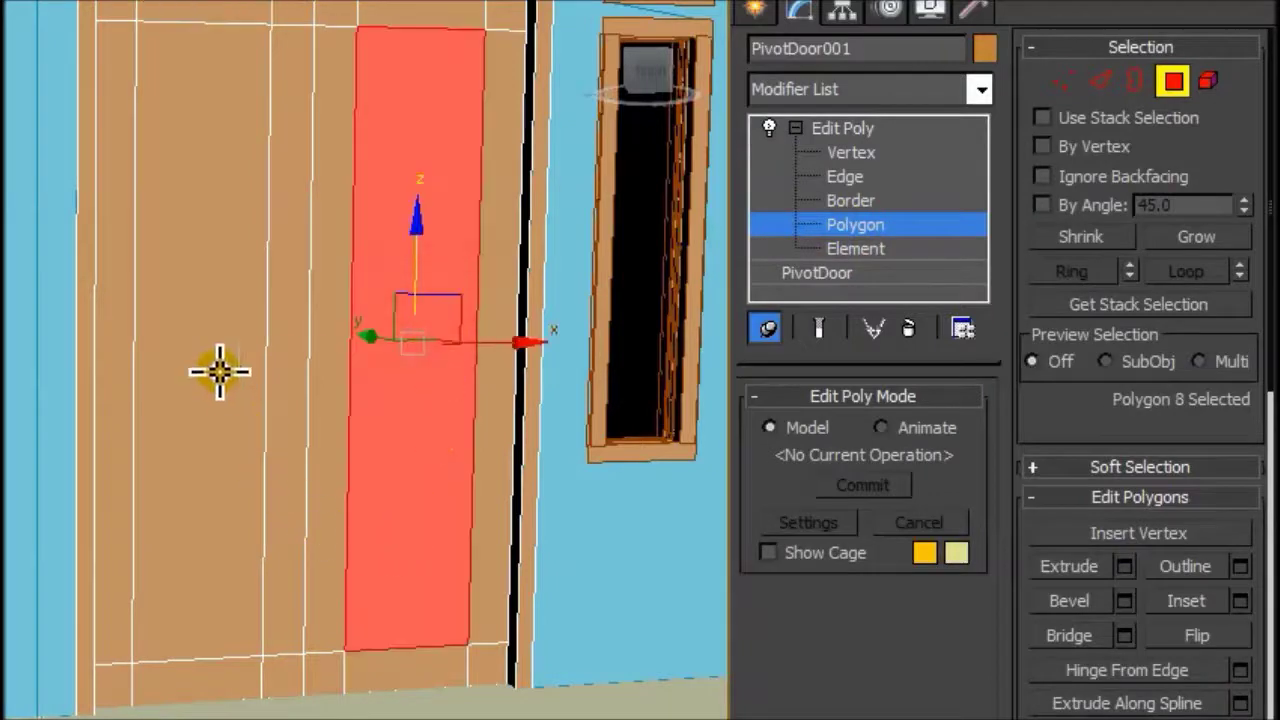
pyautogui.keyDown('ctrl'); pyautogui.click(220, 372); pyautogui.keyUp('ctrl')
pyautogui.moveTo(343, 434); pyautogui.dragTo(379, 432, button='middle')
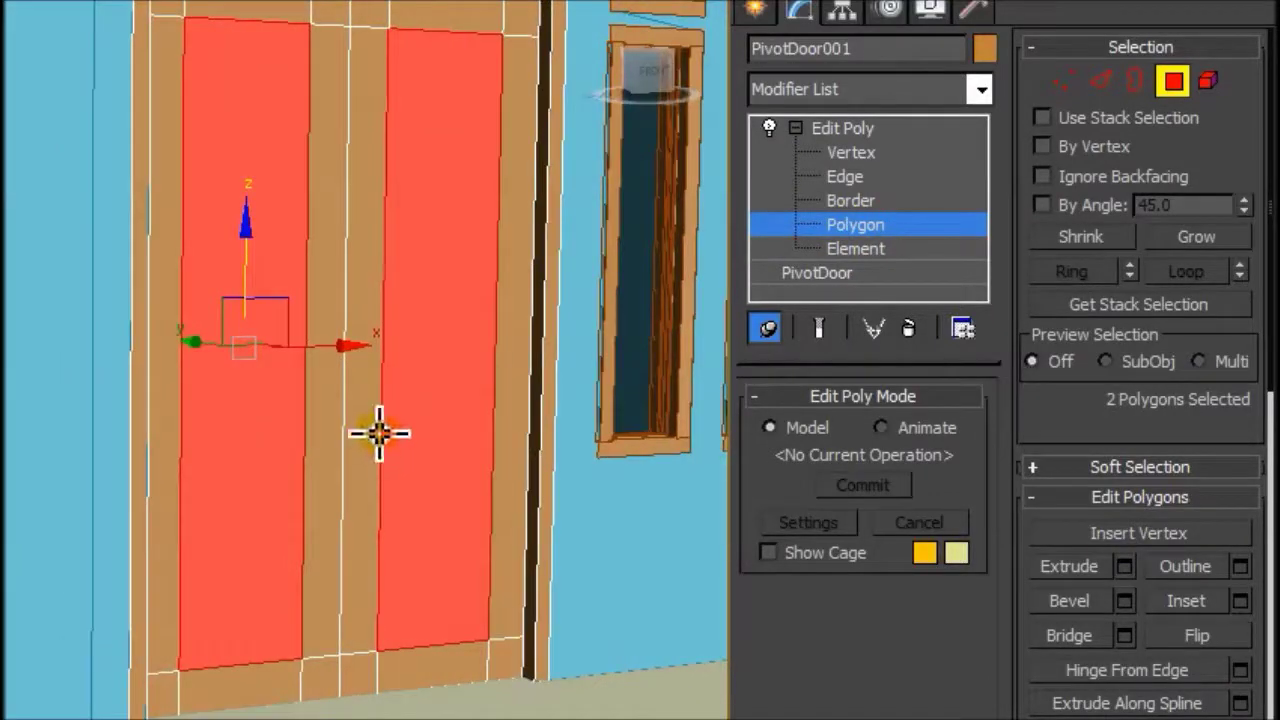
pyautogui.scroll(3, 379, 432)
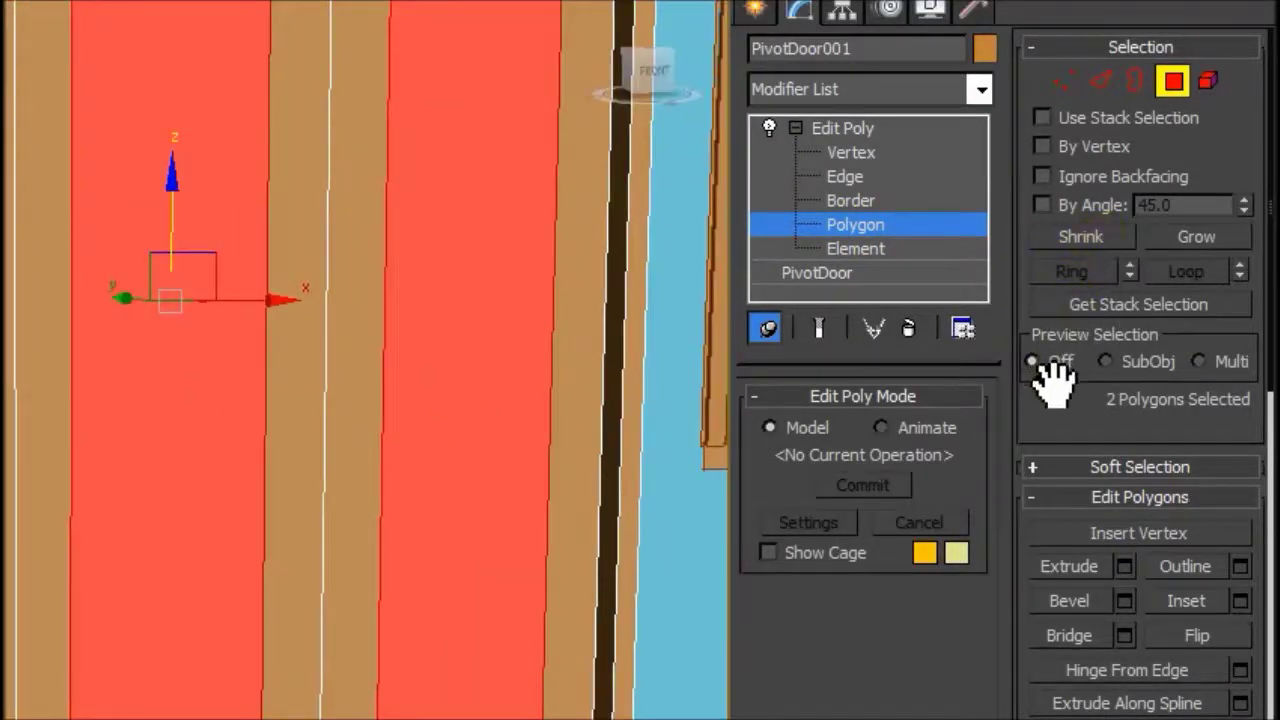
pyautogui.moveTo(1040, 375); pyautogui.dragTo(1057, 189)
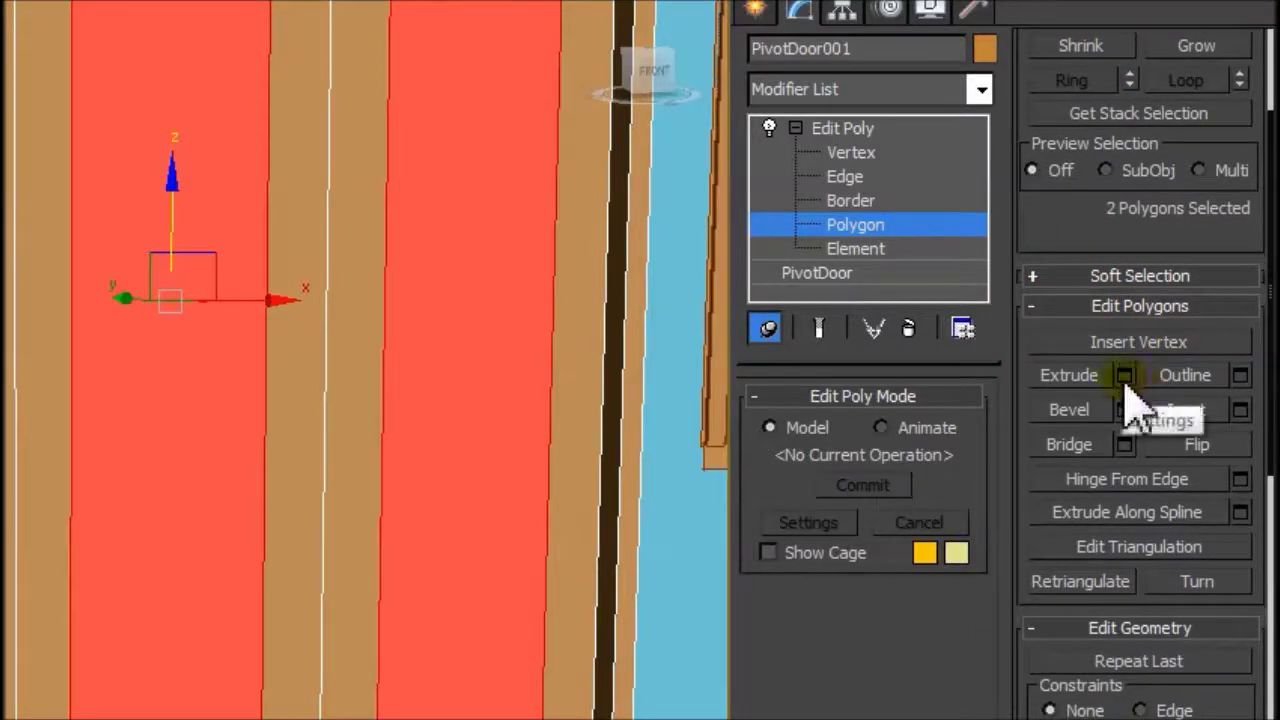
pyautogui.click(1125, 377)
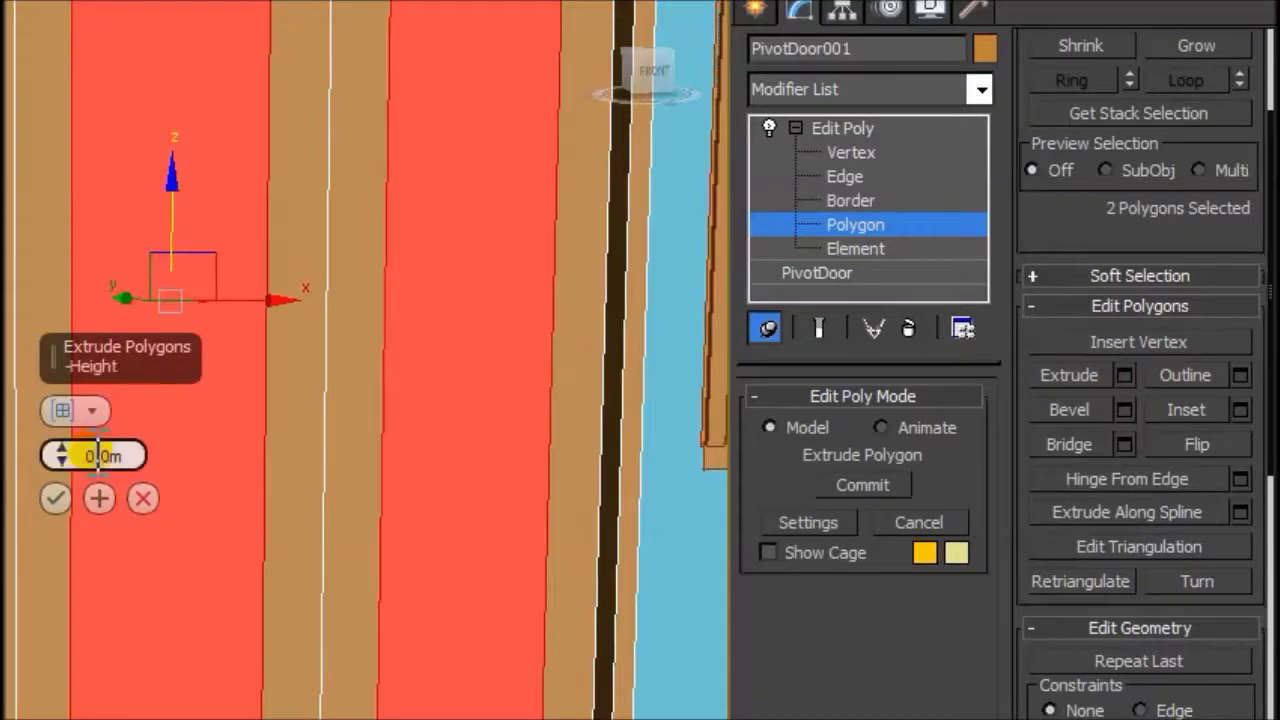
# Extrude the two centre panels inward to a height of -0.01m and confirm
pyautogui.click(66, 464)
pyautogui.moveTo(66, 462); pyautogui.dragTo(80, 491)
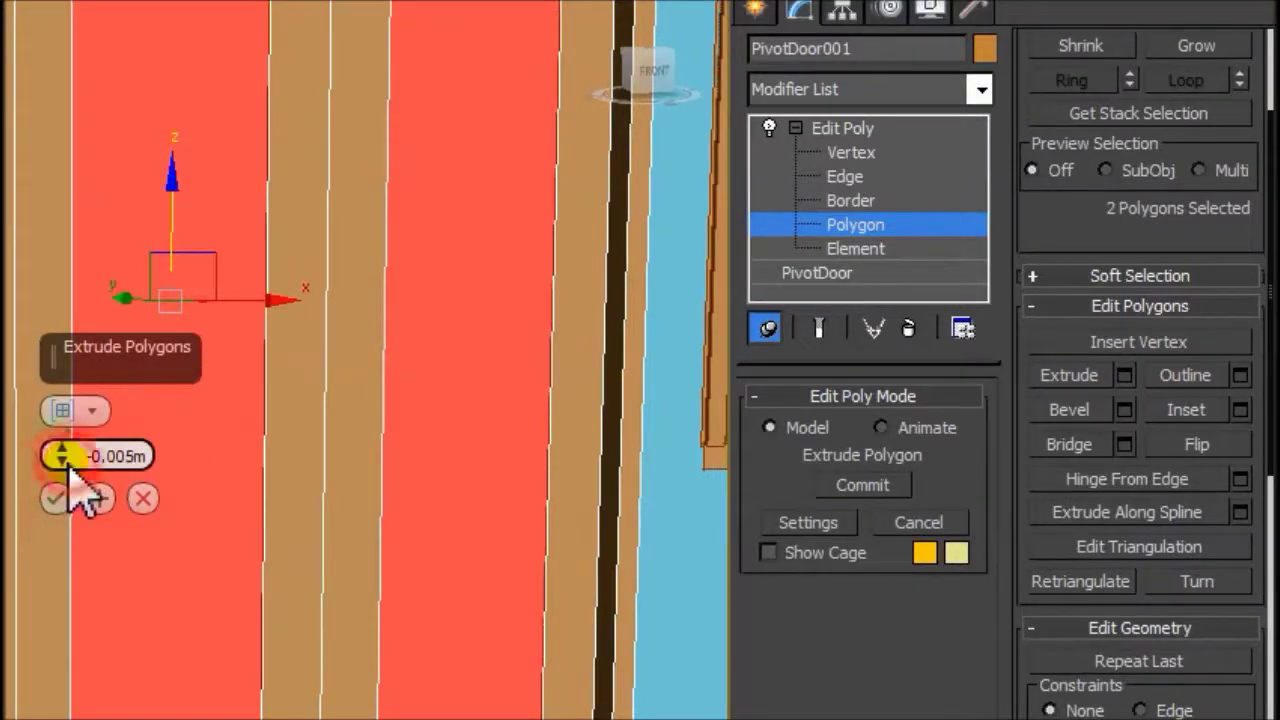
pyautogui.click(60, 460)
pyautogui.click(62, 452)
pyautogui.moveTo(385, 505)
pyautogui.keyDown('alt'); pyautogui.mouseDown(button='middle')
pyautogui.moveTo(406, 500)
pyautogui.moveTo(369, 485)
pyautogui.moveTo(371, 400)
pyautogui.moveTo(466, 600)
pyautogui.moveTo(443, 477)
pyautogui.moveTo(448, 493)
pyautogui.mouseUp(button='middle'); pyautogui.keyUp('alt')
pyautogui.moveTo(428, 447); pyautogui.dragTo(462, 505, button='middle')
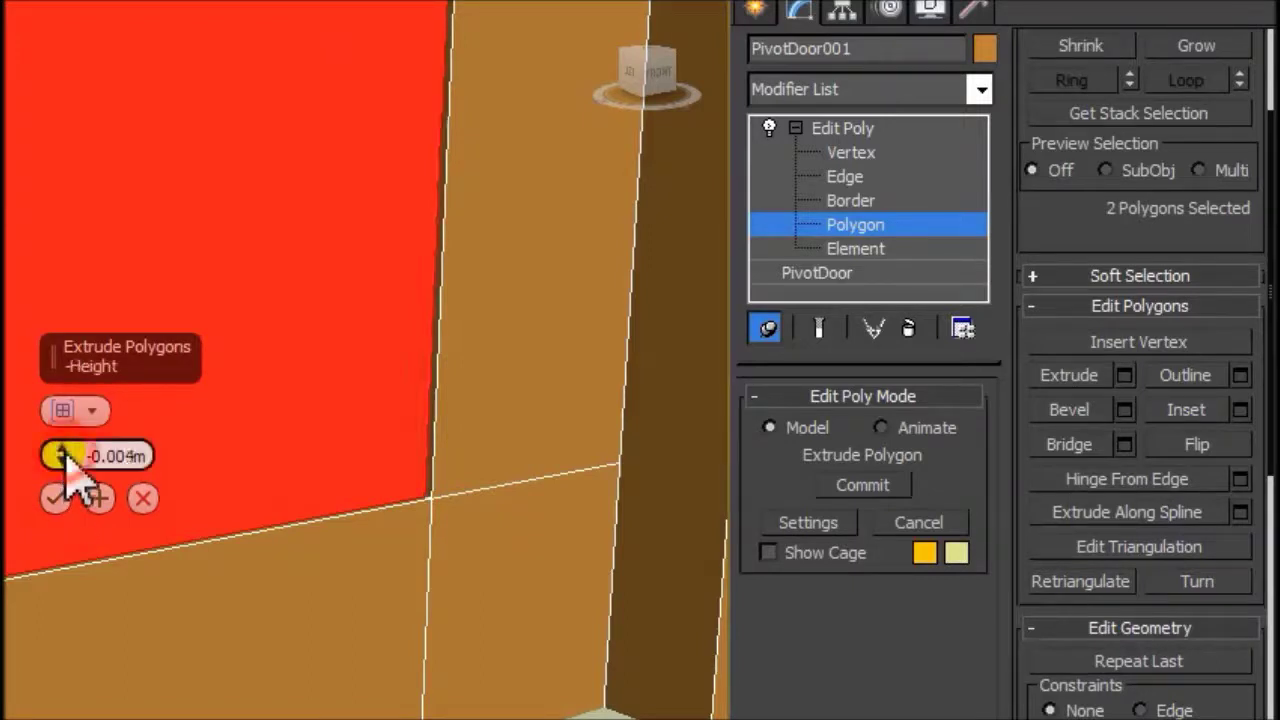
pyautogui.moveTo(63, 458)
pyautogui.mouseDown()
pyautogui.moveTo(75, 495)
pyautogui.moveTo(63, 452)
pyautogui.moveTo(66, 463)
pyautogui.mouseUp()
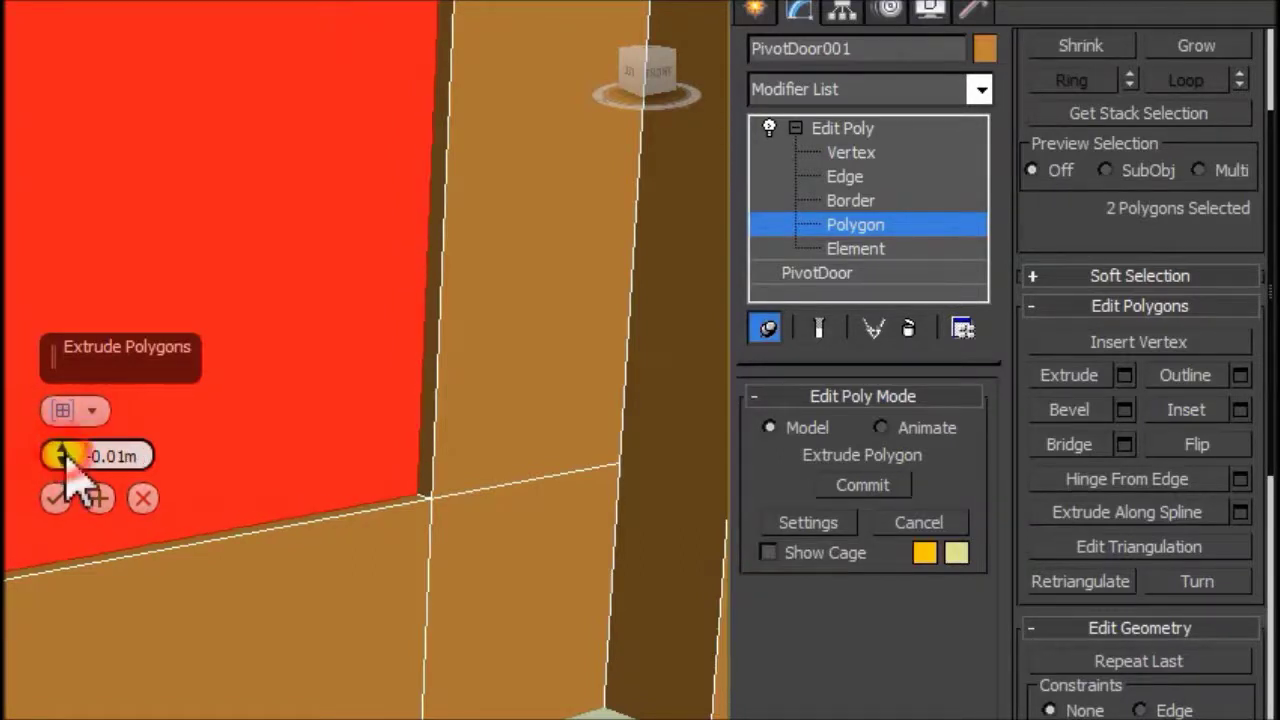
pyautogui.click(66, 460)
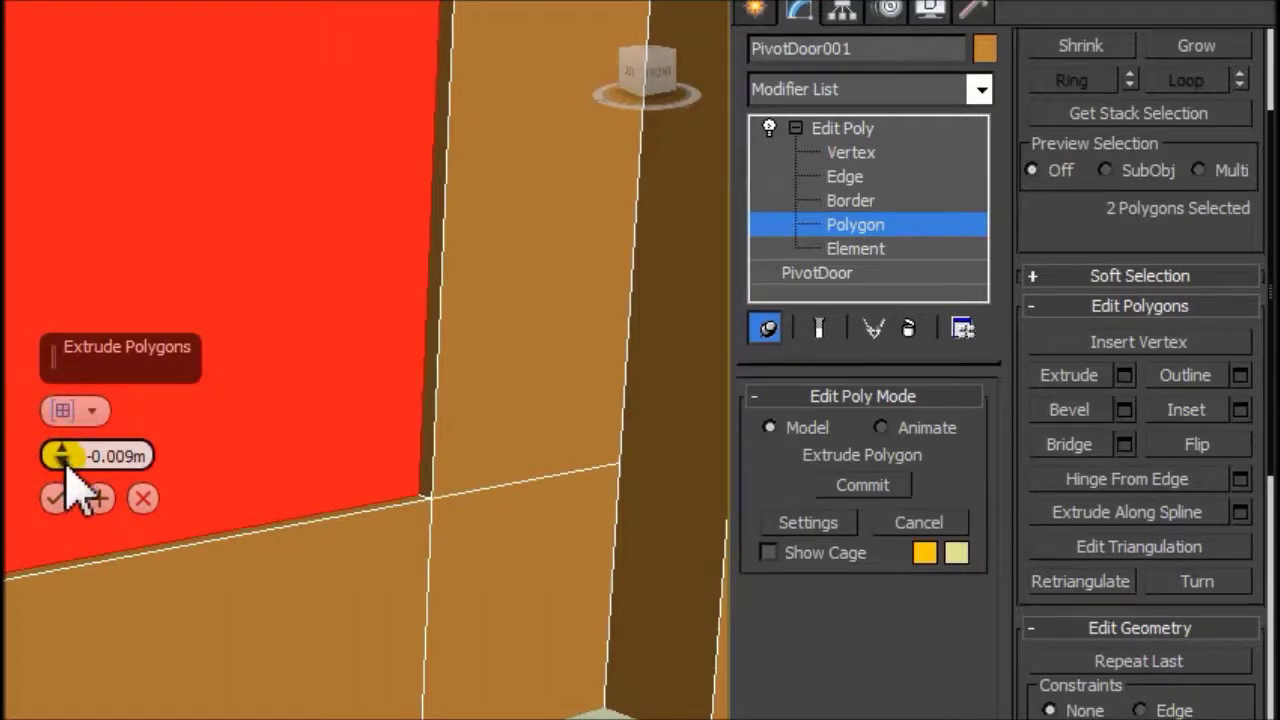
pyautogui.click(64, 463)
pyautogui.click(56, 498)
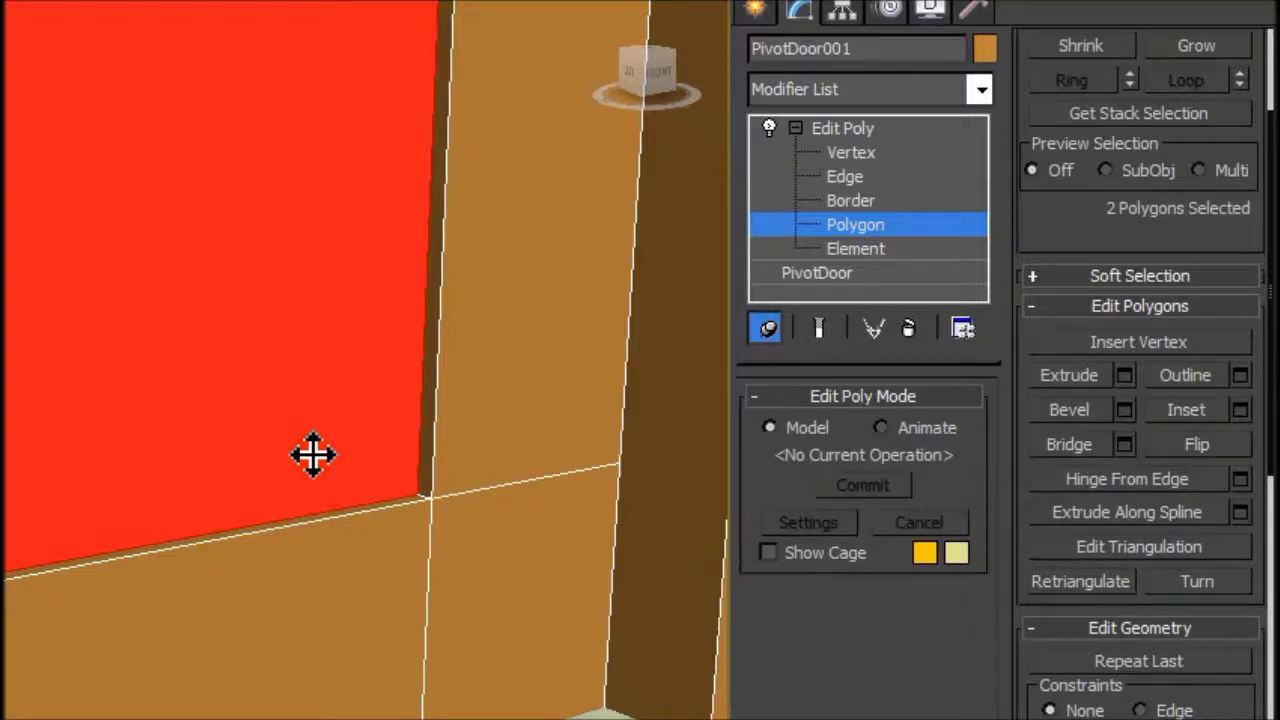
# Zoom out and clear the panel polygon selection
pyautogui.scroll(-3, 260, 443)
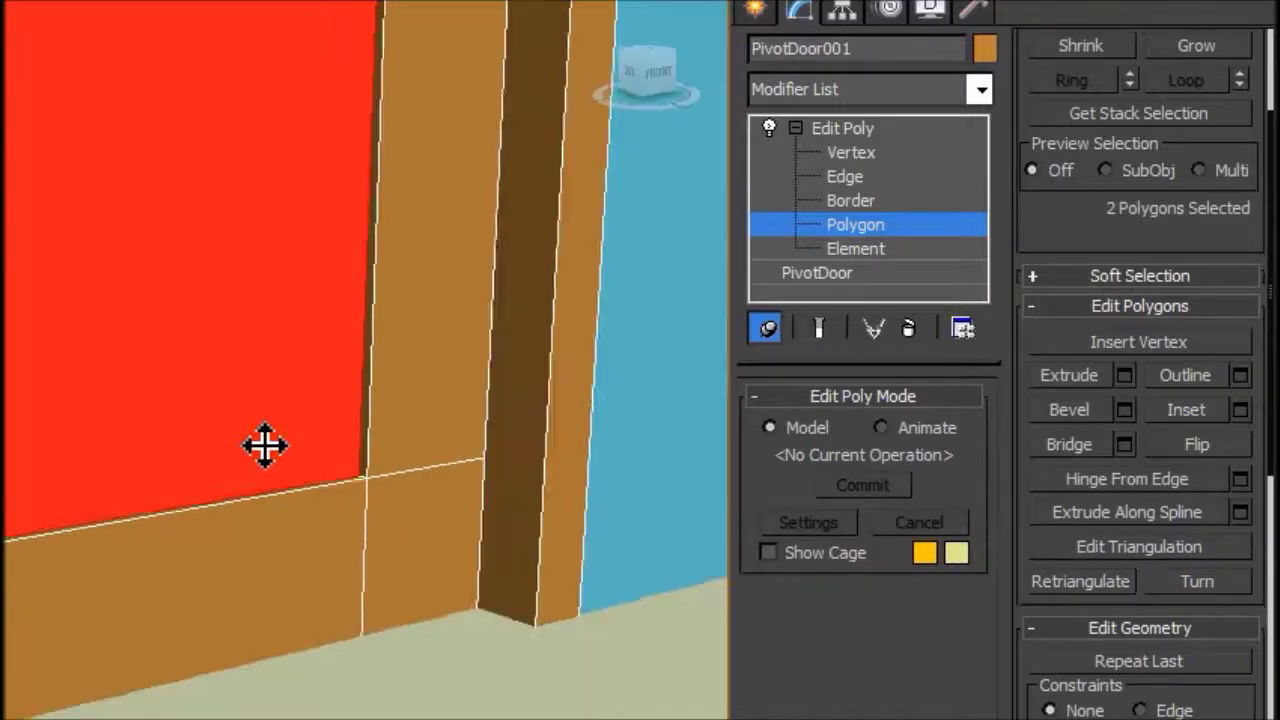
pyautogui.scroll(-3, 263, 445)
pyautogui.moveTo(220, 335)
pyautogui.mouseDown(button='middle')
pyautogui.moveTo(218, 377)
pyautogui.moveTo(194, 291)
pyautogui.moveTo(257, 434)
pyautogui.mouseUp(button='middle')
pyautogui.click(465, 262)
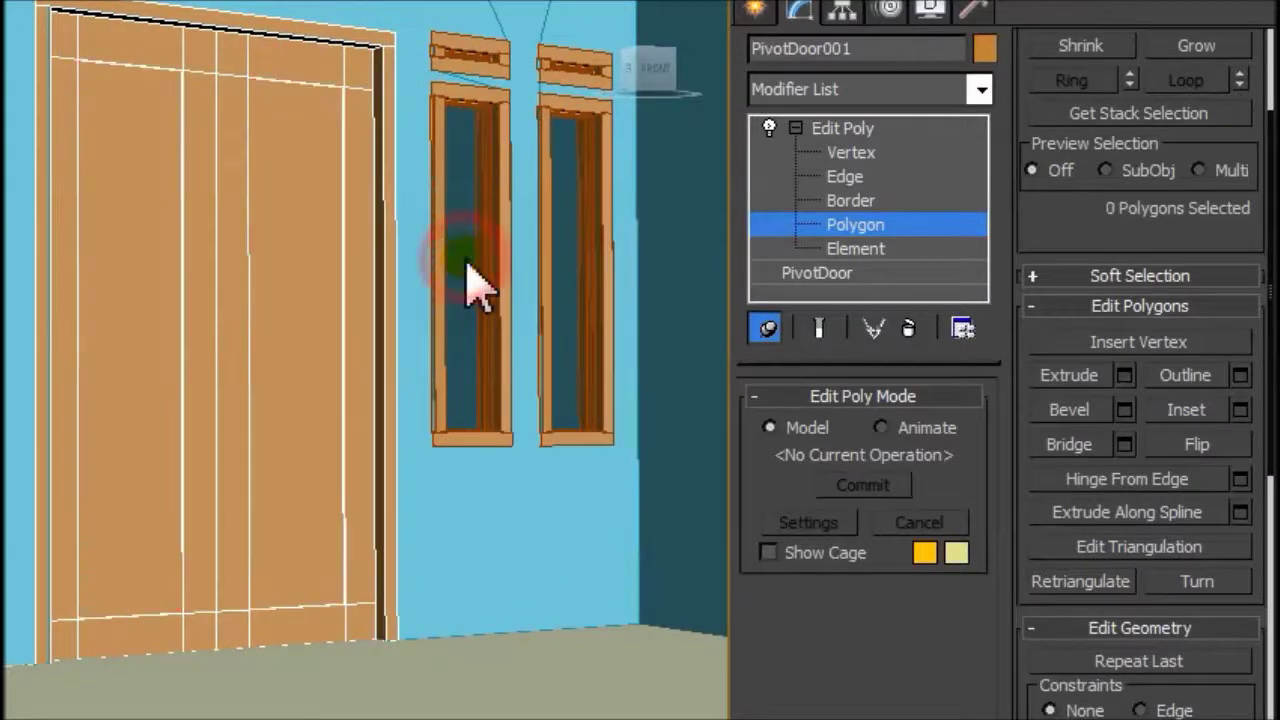
# Orbit, then switch to the Front view and PivotDoor001's Edge sub-object level
pyautogui.scroll(2, 380, 400)
pyautogui.moveTo(380, 386); pyautogui.dragTo(368, 432, button='middle')
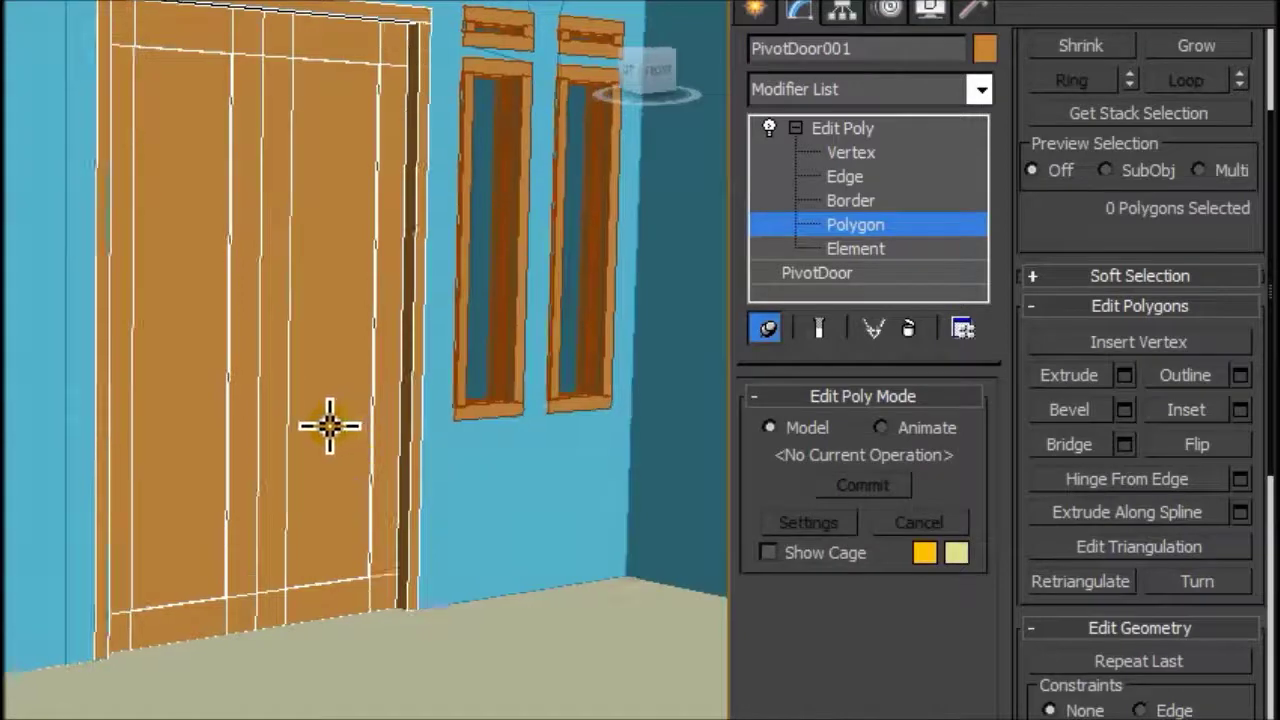
pyautogui.press('2')
pyautogui.press('f')
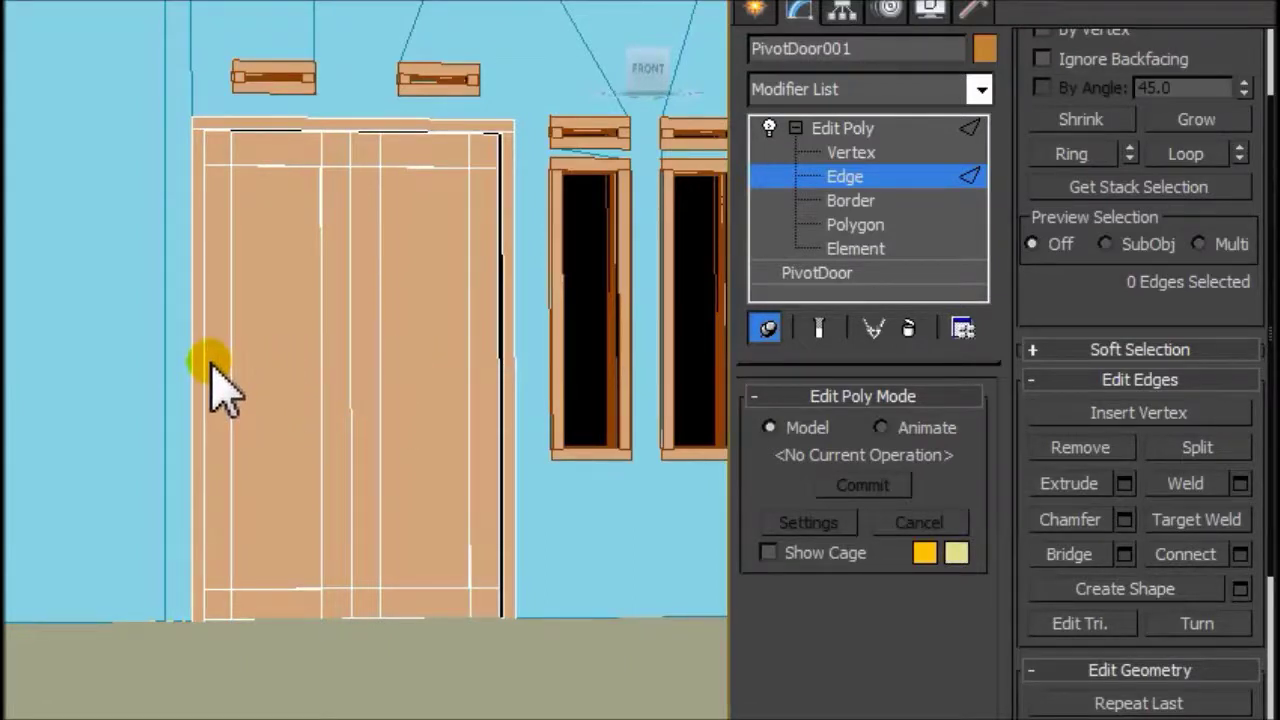
# Select the first two vertical panel edges on the door
pyautogui.scroll(2, 240, 414)
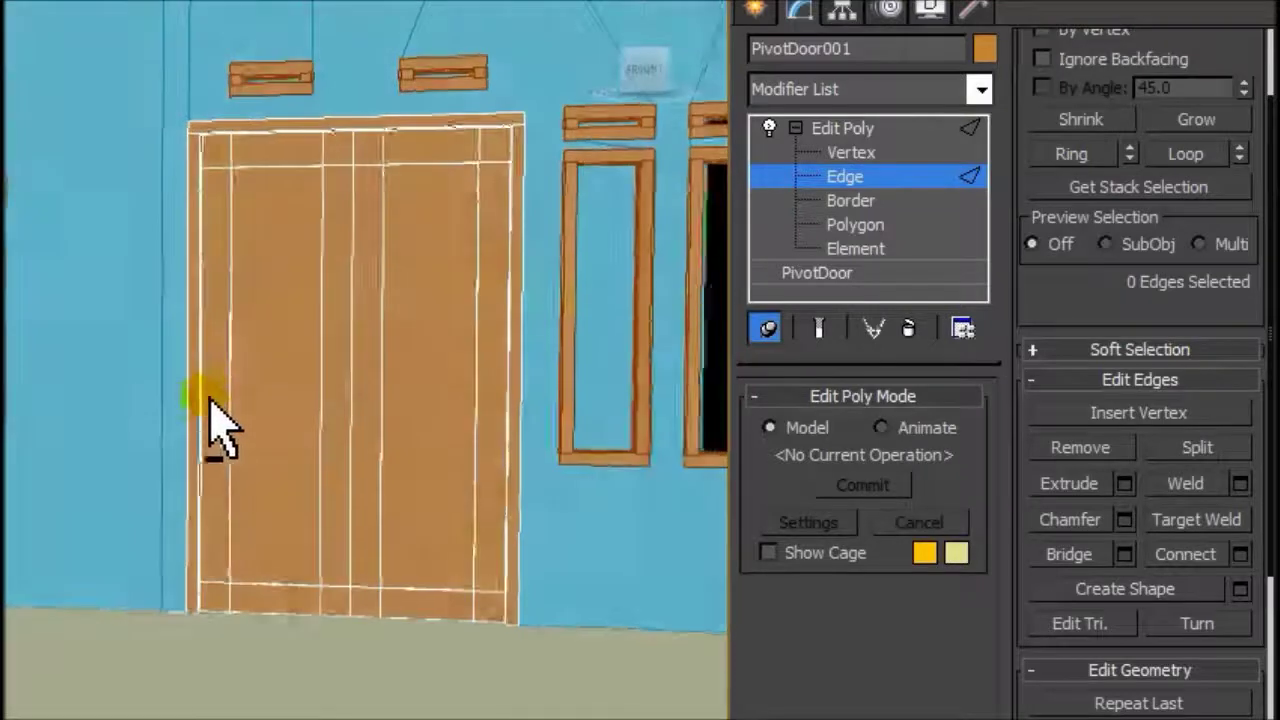
pyautogui.scroll(2, 214, 423)
pyautogui.scroll(3, 186, 394)
pyautogui.scroll(2, 239, 371)
pyautogui.scroll(1, 237, 366)
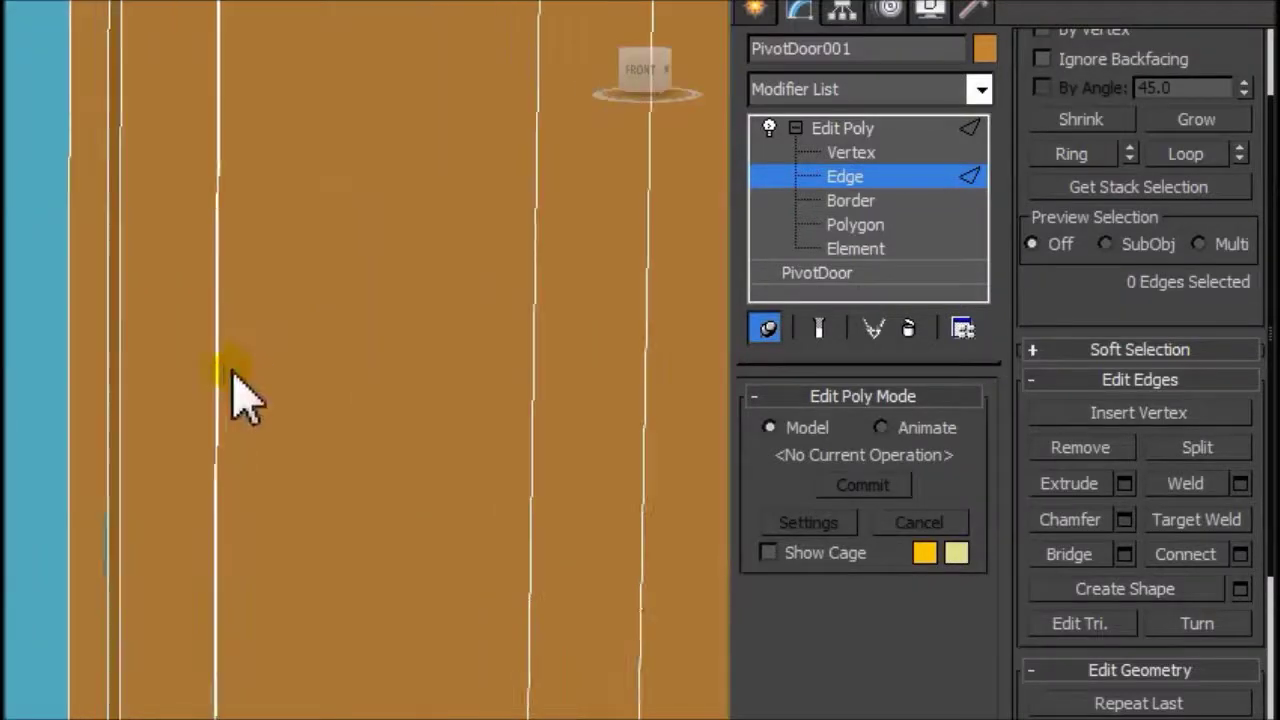
pyautogui.click(220, 365)
pyautogui.keyDown('alt'); pyautogui.moveTo(360, 490); pyautogui.dragTo(490, 460, button='middle'); pyautogui.keyUp('alt')
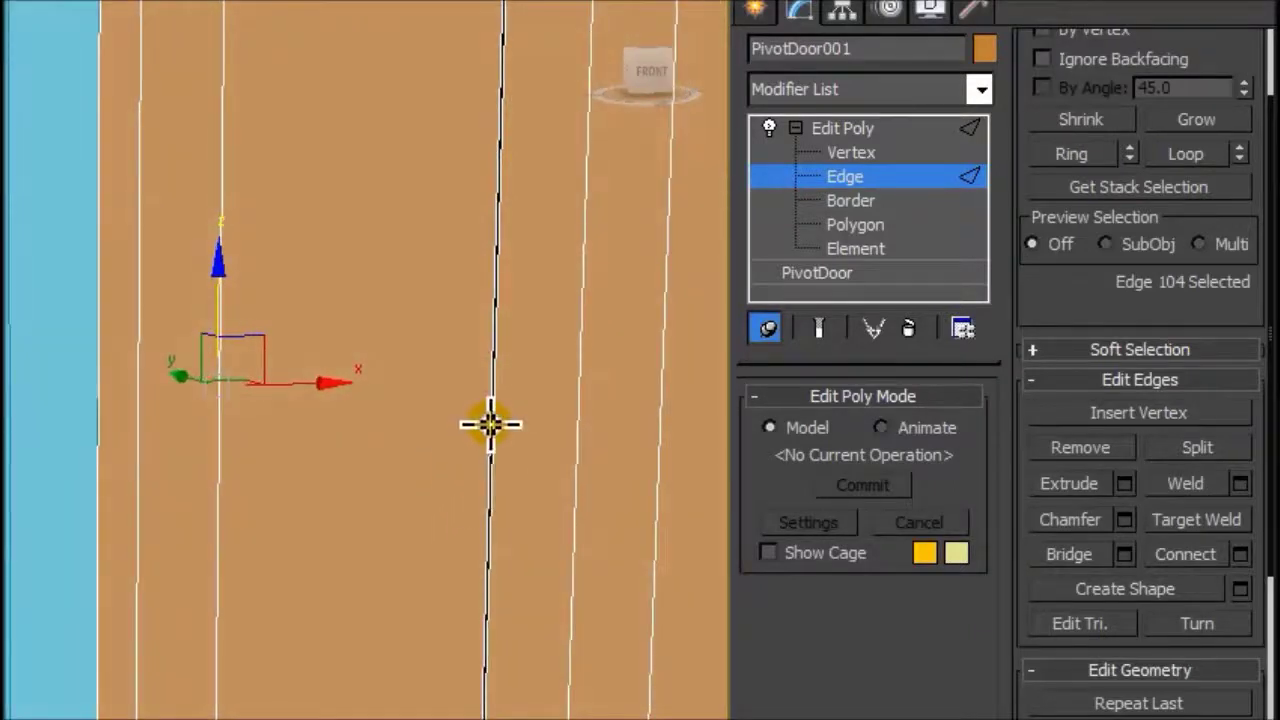
pyautogui.click(488, 424)
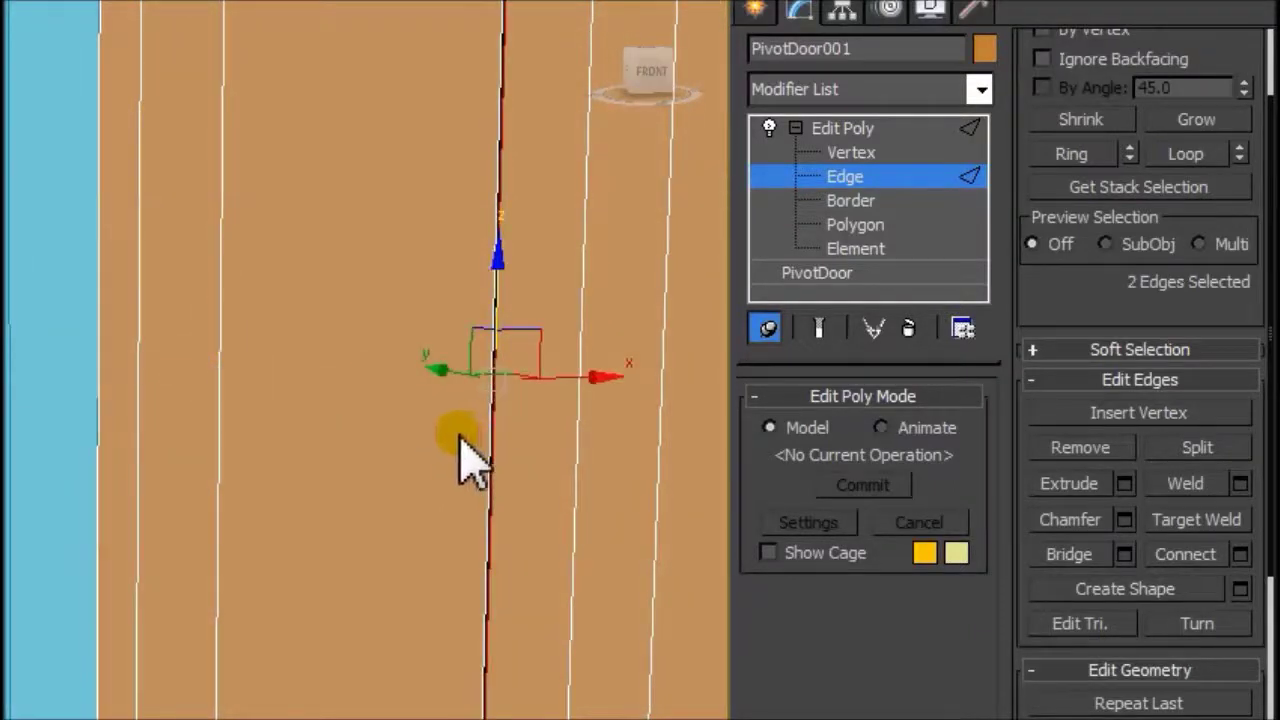
pyautogui.click(470, 454)
pyautogui.moveTo(480, 451)
pyautogui.keyDown('alt'); pyautogui.mouseDown(button='middle')
pyautogui.moveTo(498, 408)
pyautogui.moveTo(380, 449)
pyautogui.moveTo(150, 415)
pyautogui.mouseUp(button='middle'); pyautogui.keyUp('alt')
pyautogui.click(498, 408)
pyautogui.click(510, 399)
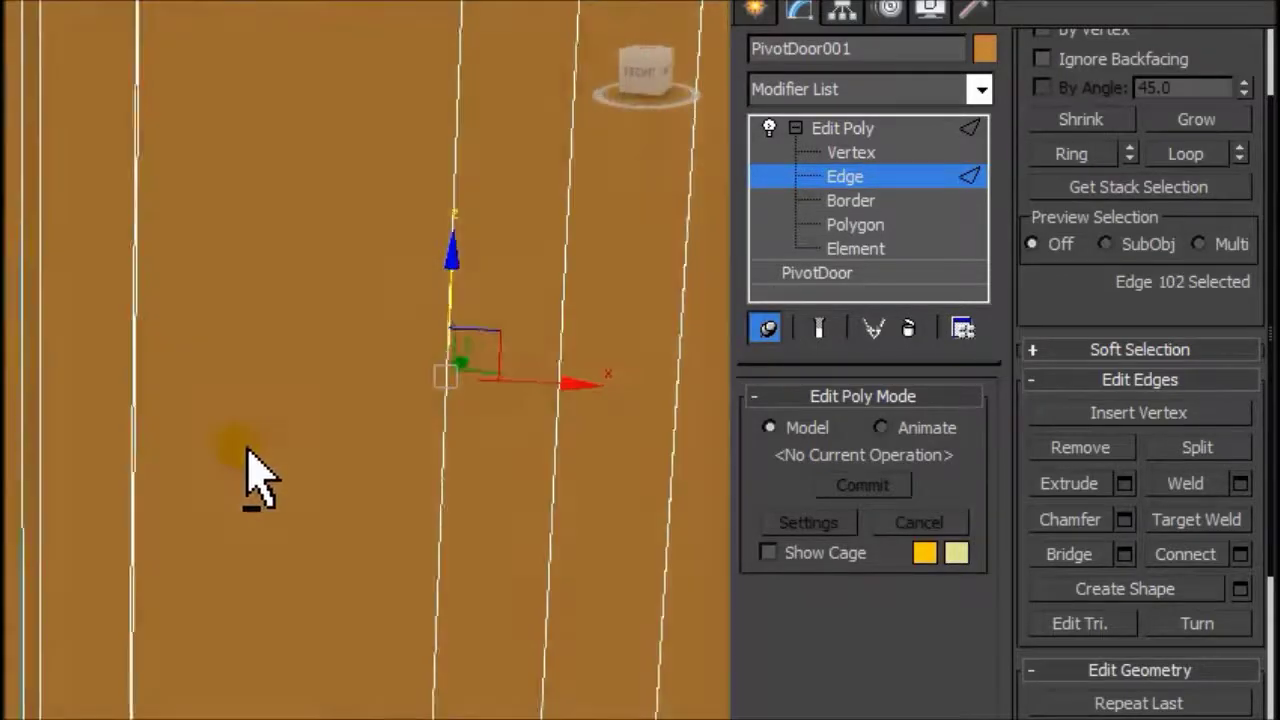
pyautogui.keyDown('ctrl'); pyautogui.click(132, 367); pyautogui.keyUp('ctrl')
# Add the third and fourth vertical edges and preview Connect Edges at 2 segments, pinch 47
pyautogui.moveTo(280, 400)
pyautogui.mouseDown(button='middle')
pyautogui.moveTo(445, 410)
pyautogui.moveTo(380, 391)
pyautogui.mouseUp(button='middle')
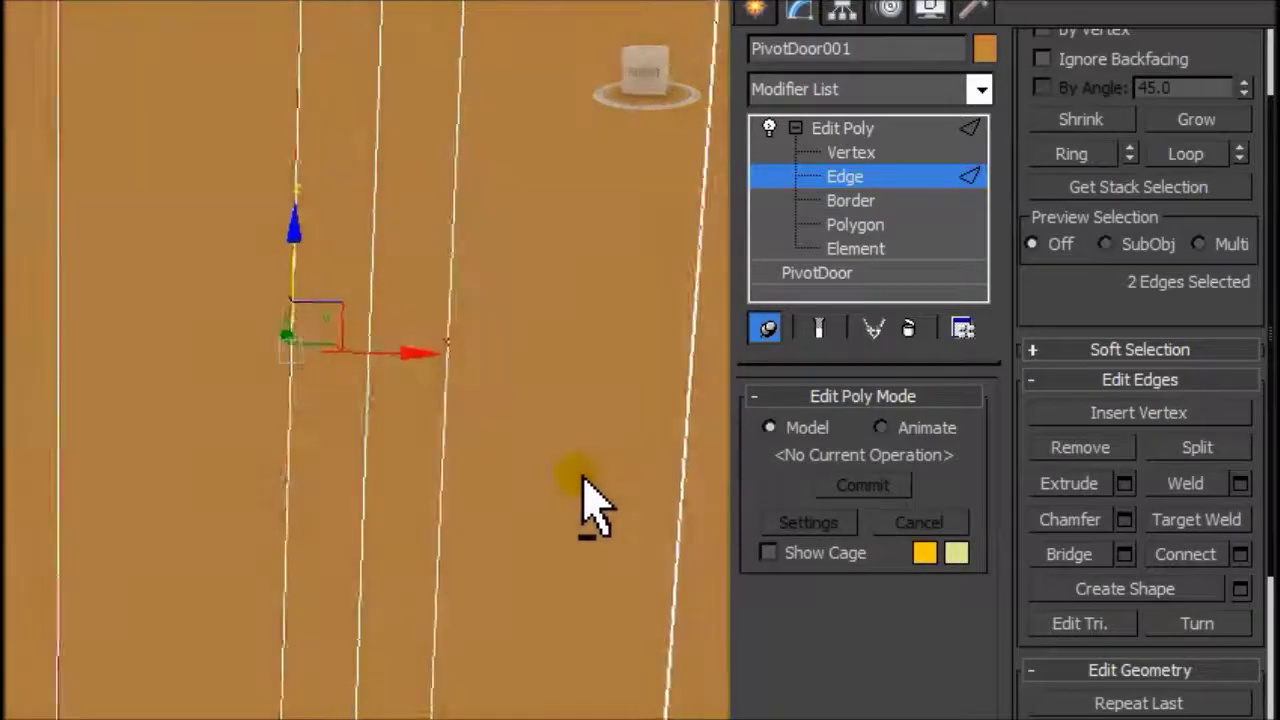
pyautogui.moveTo(651, 400); pyautogui.dragTo(478, 425, button='middle')
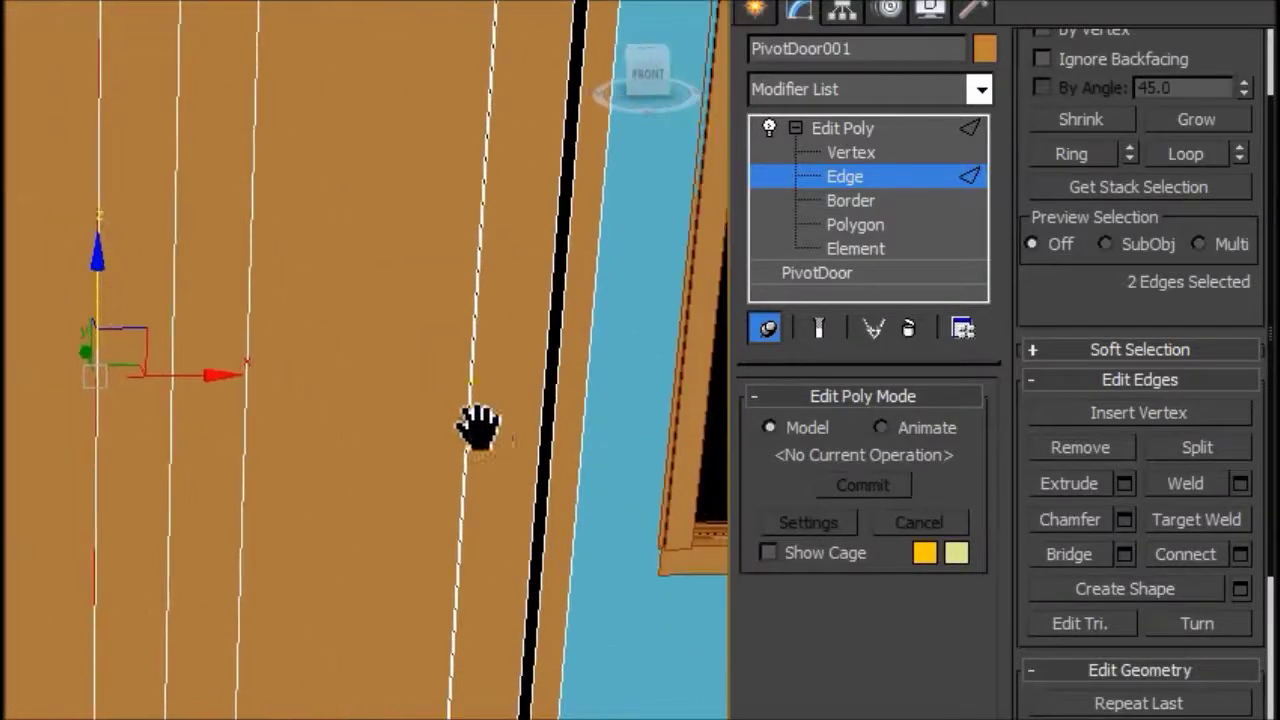
pyautogui.scroll(2, 457, 400)
pyautogui.scroll(2, 486, 414)
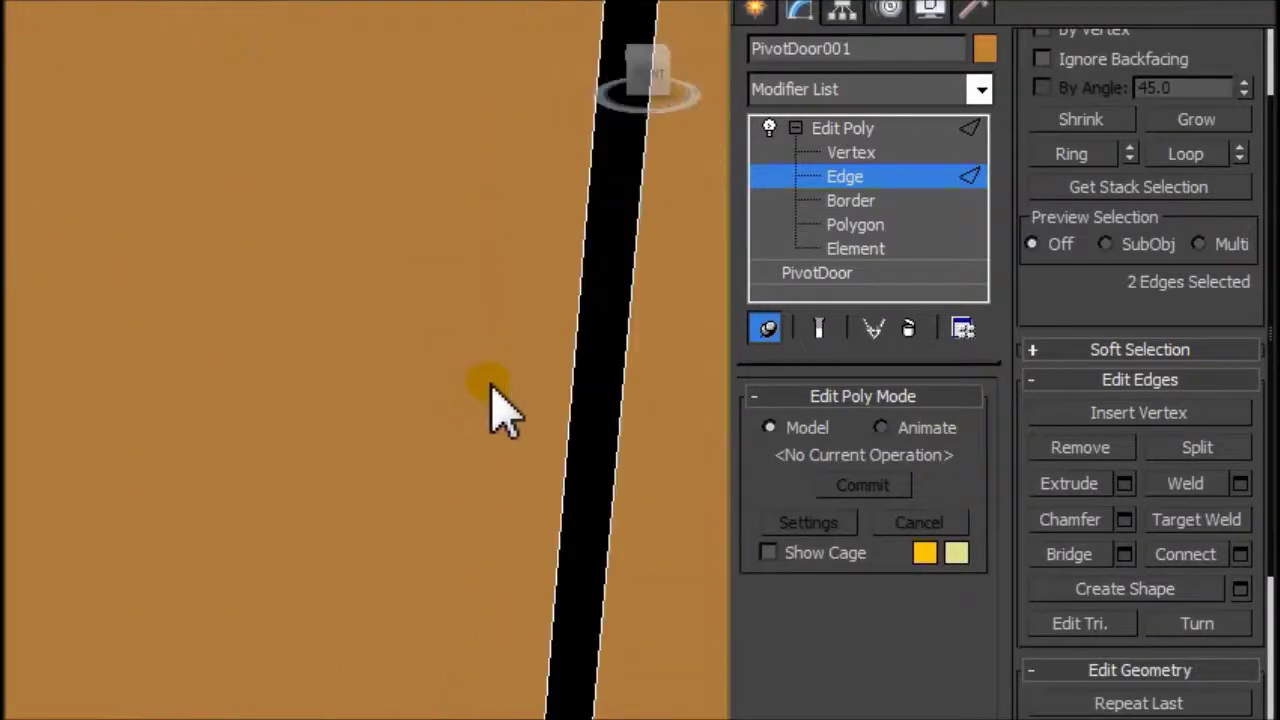
pyautogui.keyDown('ctrl'); pyautogui.click(575, 351); pyautogui.keyUp('ctrl')
pyautogui.moveTo(414, 371); pyautogui.dragTo(457, 400, button='middle')
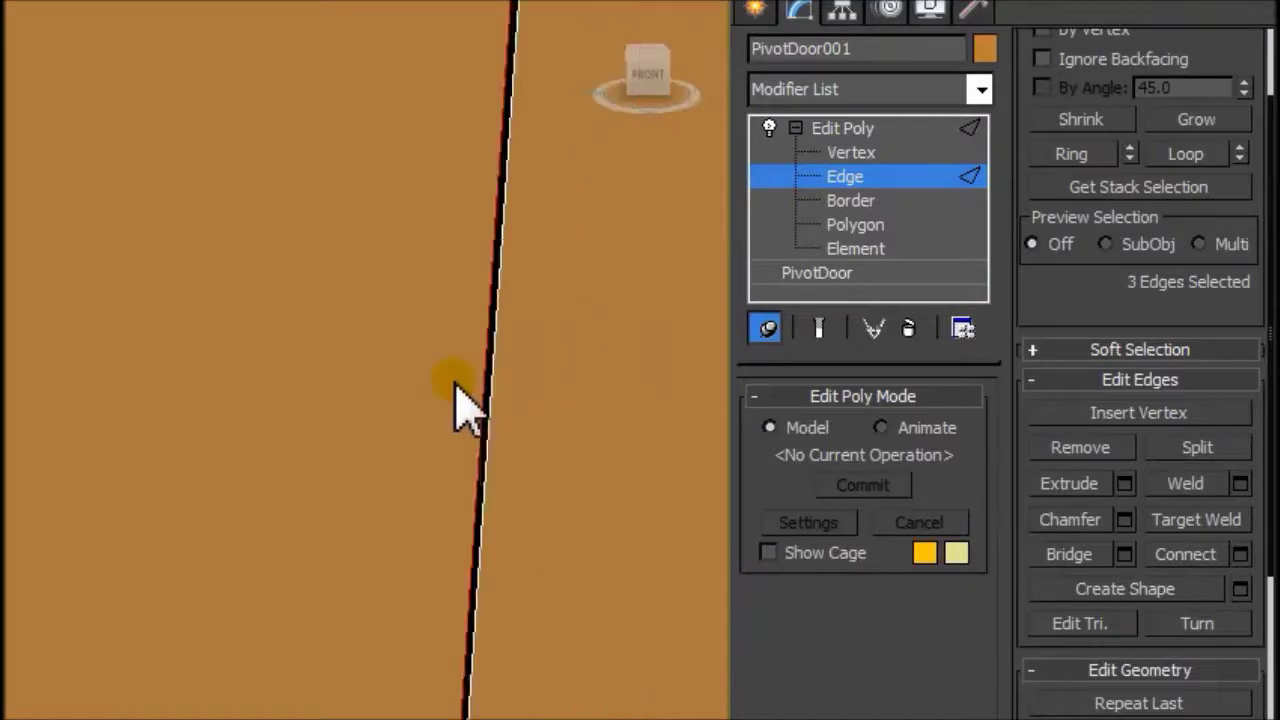
pyautogui.scroll(-3, 457, 405)
pyautogui.scroll(-1, 343, 486)
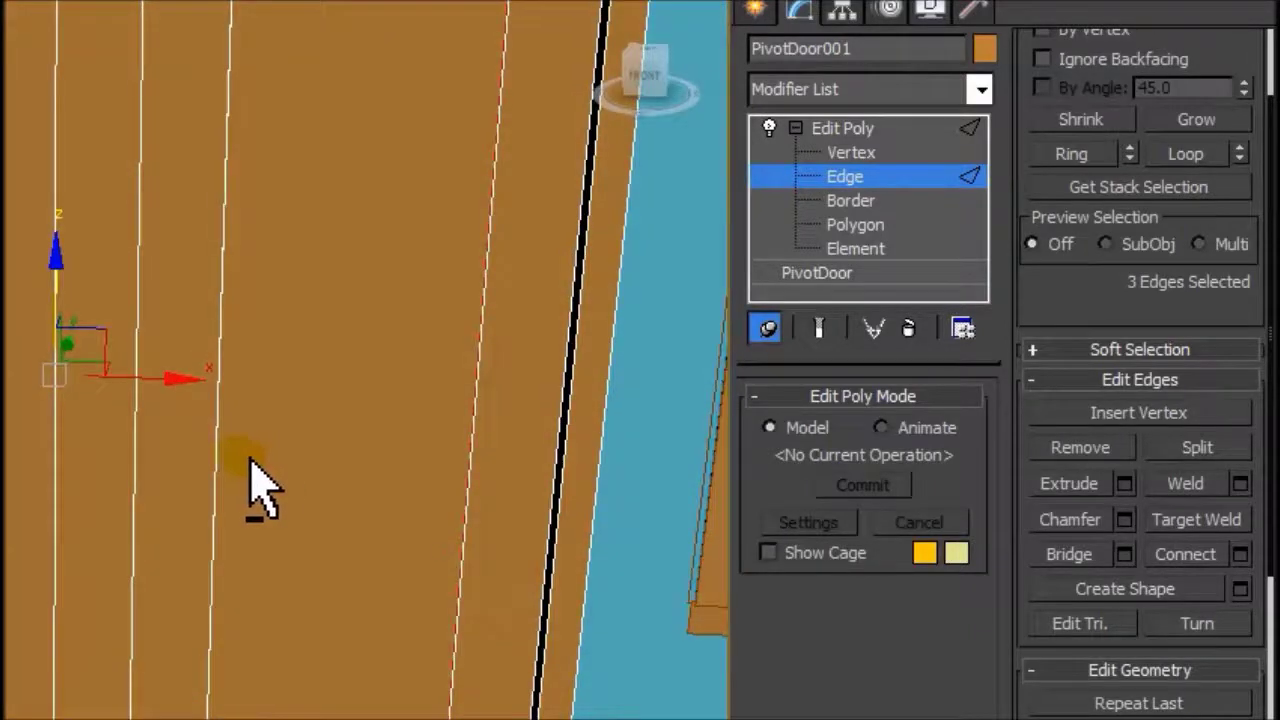
pyautogui.scroll(-1, 257, 486)
pyautogui.moveTo(229, 491); pyautogui.dragTo(185, 365, button='middle')
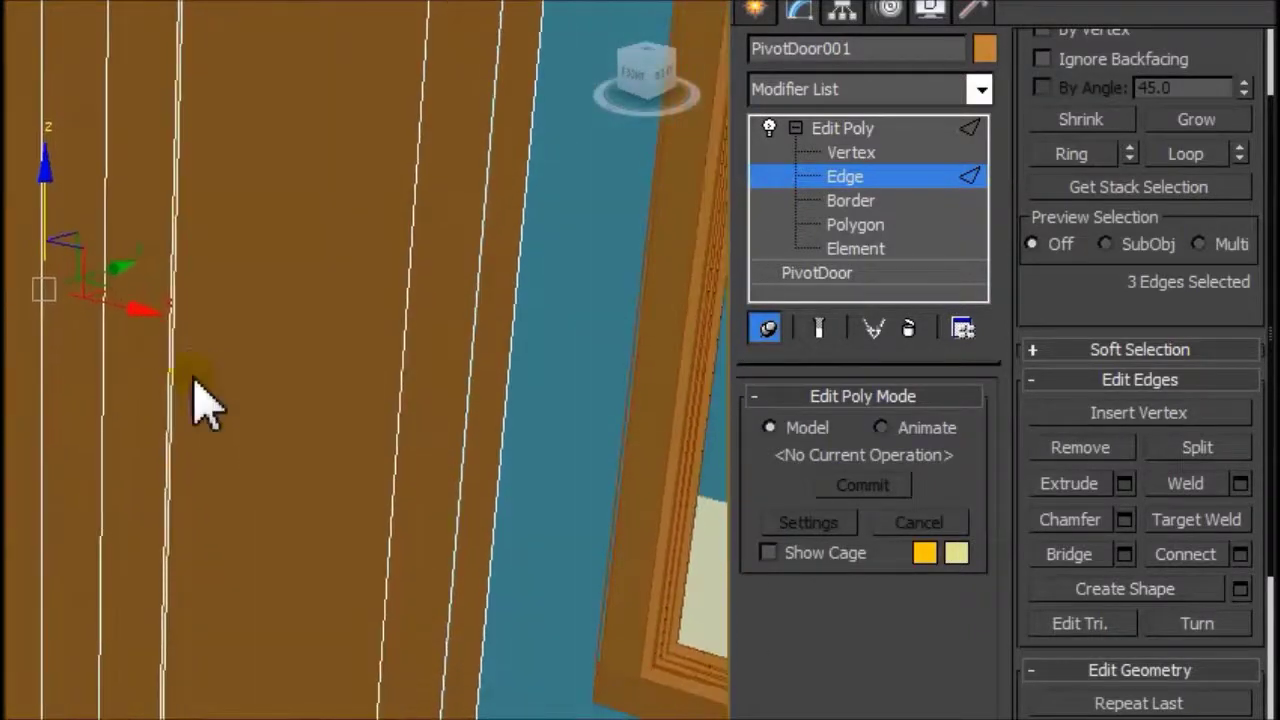
pyautogui.scroll(2, 180, 345)
pyautogui.keyDown('ctrl'); pyautogui.click(168, 311); pyautogui.keyUp('ctrl')
pyautogui.moveTo(300, 391); pyautogui.dragTo(371, 420, button='middle')
pyautogui.scroll(-2, 360, 428)
pyautogui.scroll(-2, 350, 430)
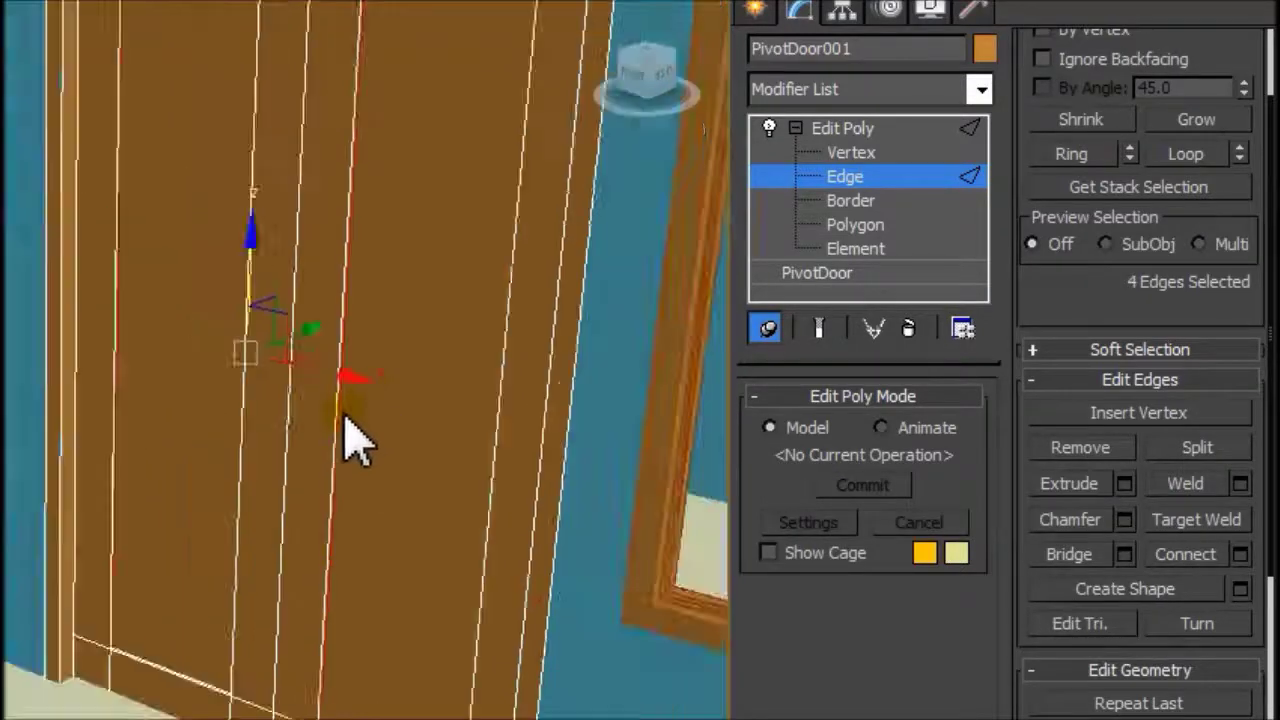
pyautogui.scroll(-2, 357, 400)
pyautogui.scroll(2, 357, 334)
pyautogui.moveTo(357, 334)
pyautogui.mouseDown(button='middle')
pyautogui.moveTo(423, 286)
pyautogui.moveTo(364, 362)
pyautogui.mouseUp(button='middle')
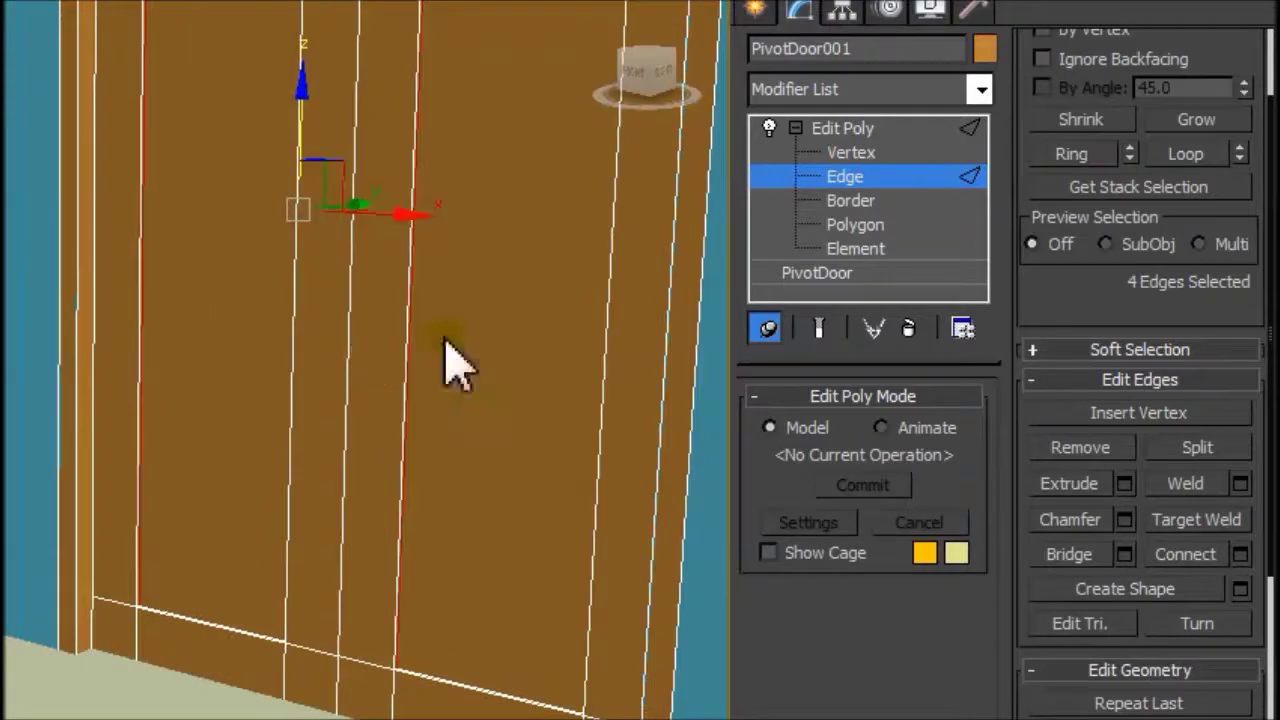
pyautogui.click(1240, 555)
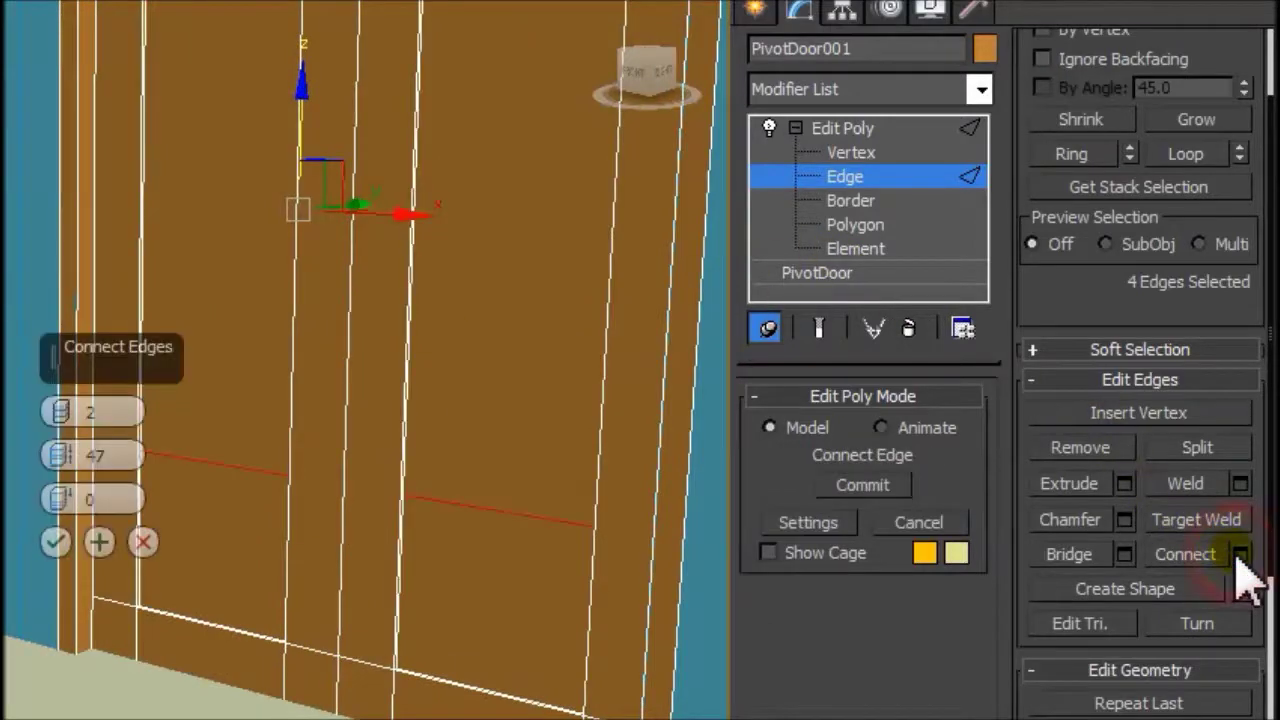
# Commit Connect Edges at 2 segments and pinch 47, adding two horizontal edges across both leaves
pyautogui.scroll(-1, 414, 429)
pyautogui.scroll(-1, 414, 380)
pyautogui.moveTo(414, 380); pyautogui.dragTo(413, 433, button='middle')
pyautogui.scroll(1, 443, 500)
pyautogui.scroll(1, 466, 508)
pyautogui.scroll(1, 474, 505)
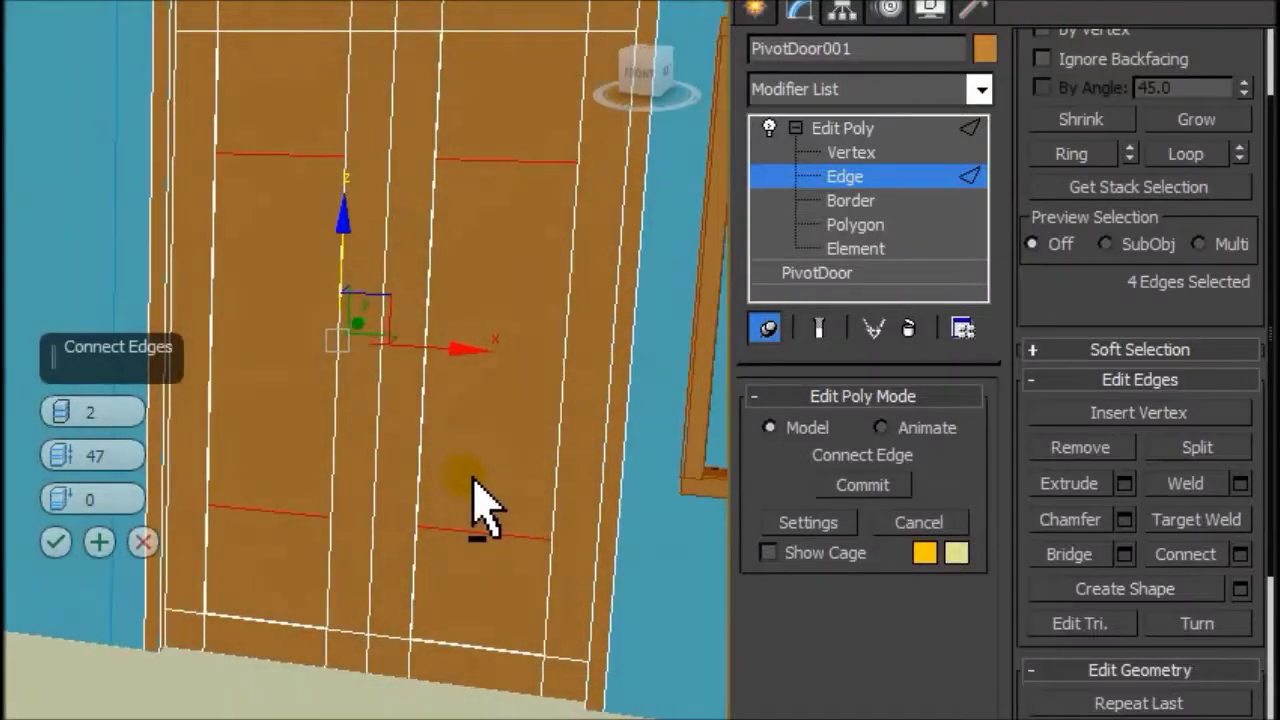
pyautogui.click(55, 542)
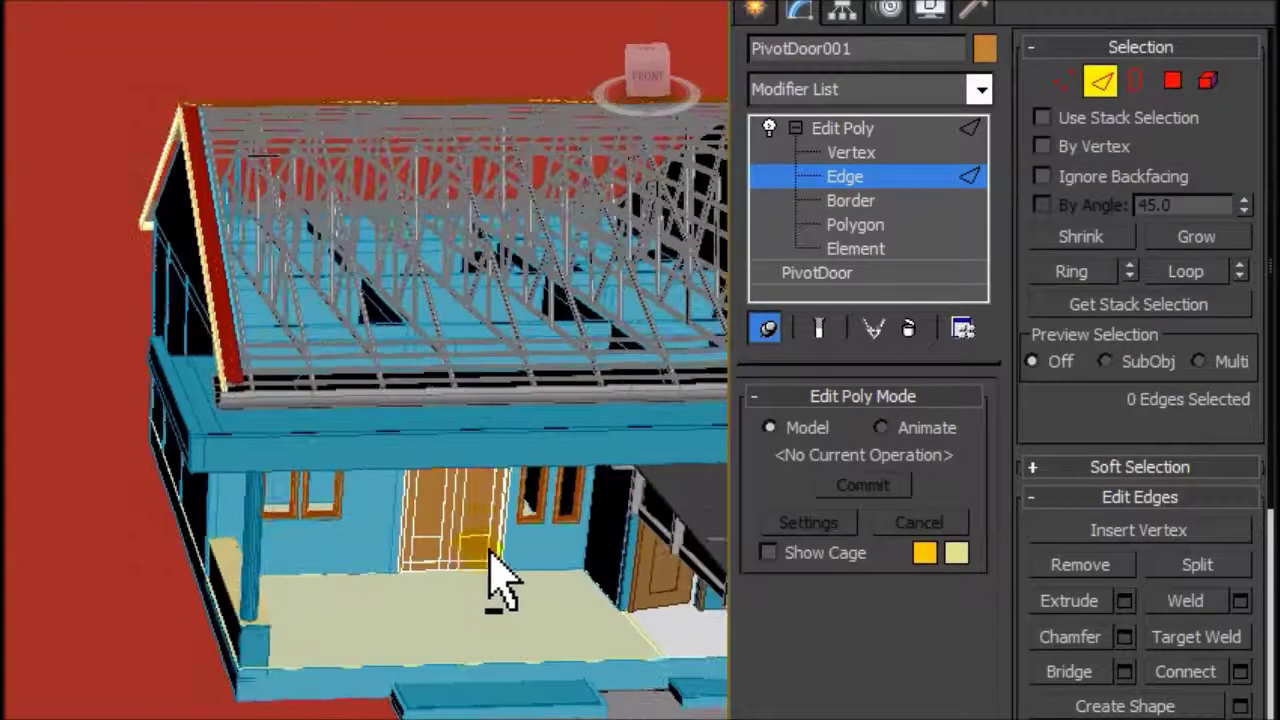
# Switch to Polygon level and select both upper door panels
pyautogui.scroll(3, 490, 510)
pyautogui.scroll(3, 483, 495)
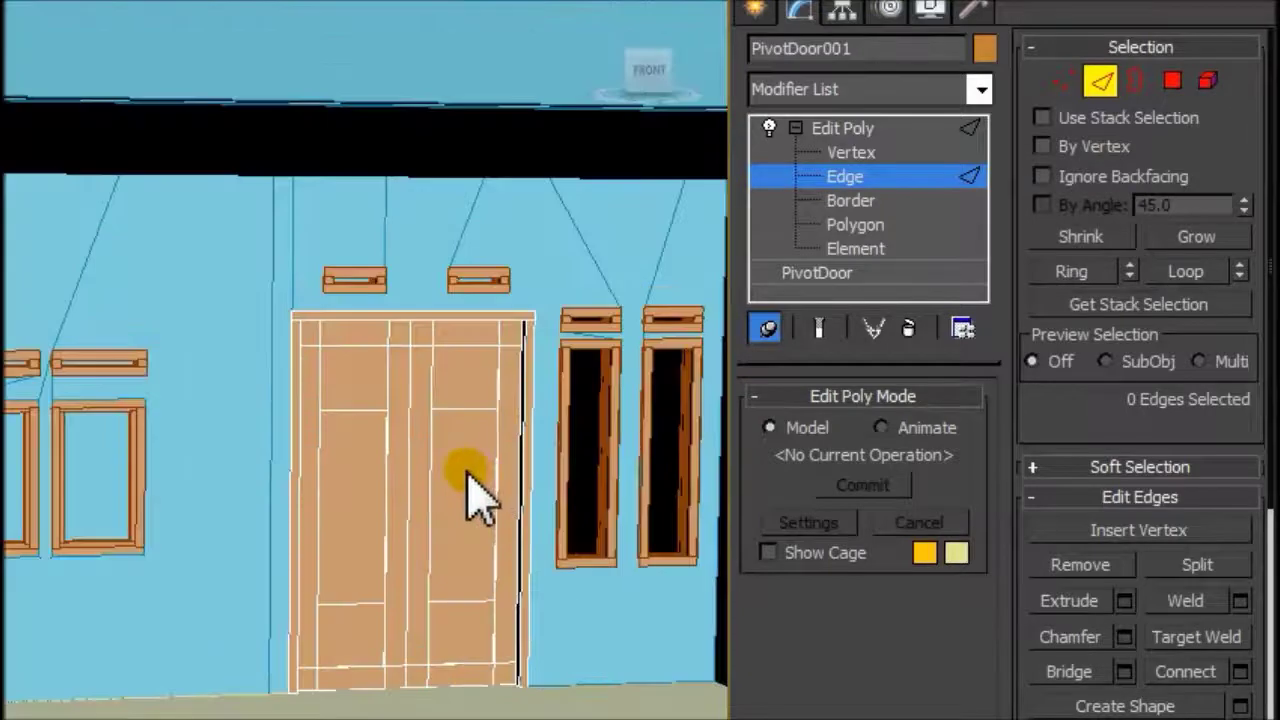
pyautogui.scroll(2, 478, 490)
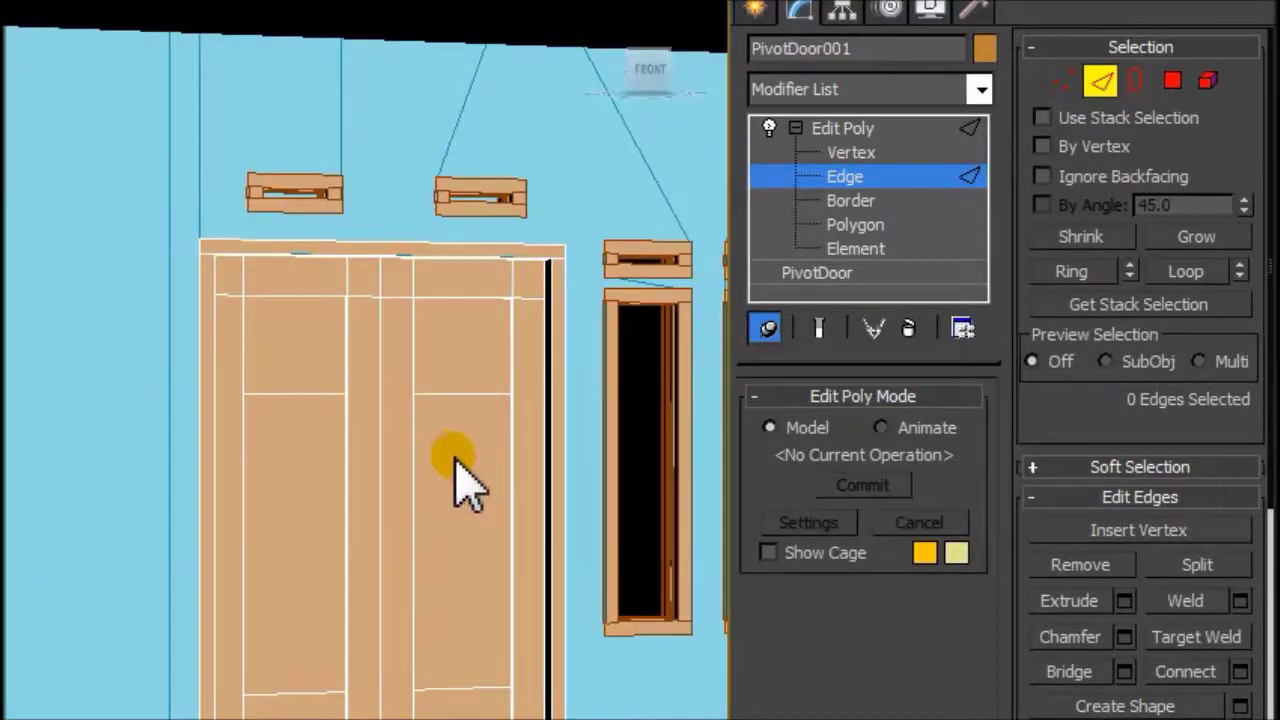
pyautogui.click(860, 226)
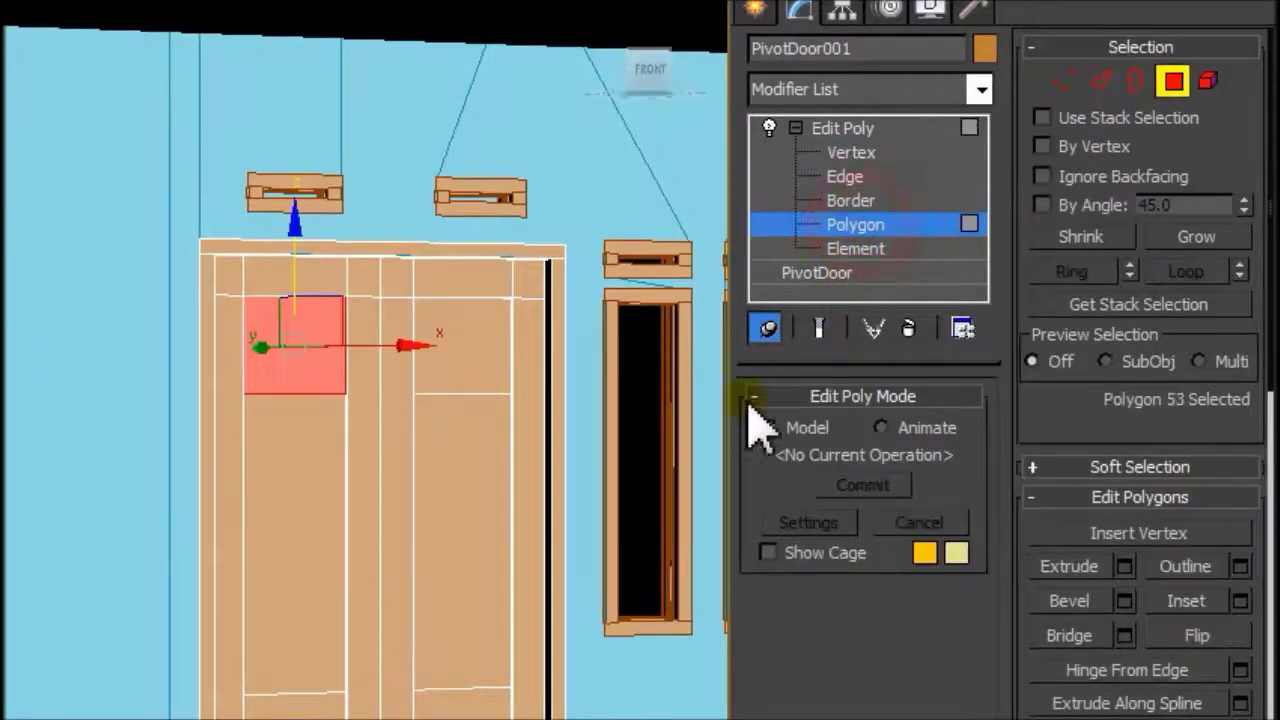
pyautogui.click(488, 367)
pyautogui.keyDown('ctrl'); pyautogui.click(286, 337); pyautogui.keyUp('ctrl')
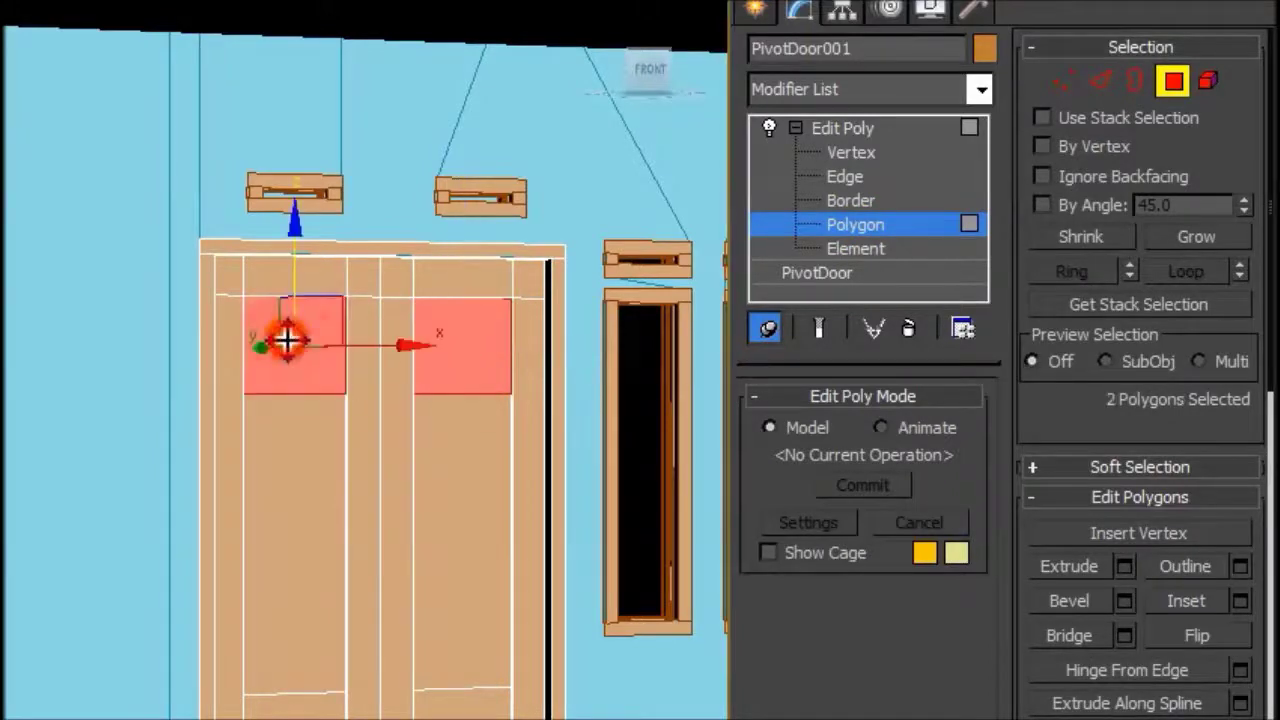
# Add the middle and lower panels for six faces and open Bevel settings
pyautogui.moveTo(424, 508); pyautogui.dragTo(429, 371, button='middle')
pyautogui.keyDown('ctrl'); pyautogui.click(276, 383); pyautogui.keyUp('ctrl')
pyautogui.keyDown('ctrl'); pyautogui.click(463, 398); pyautogui.keyUp('ctrl')
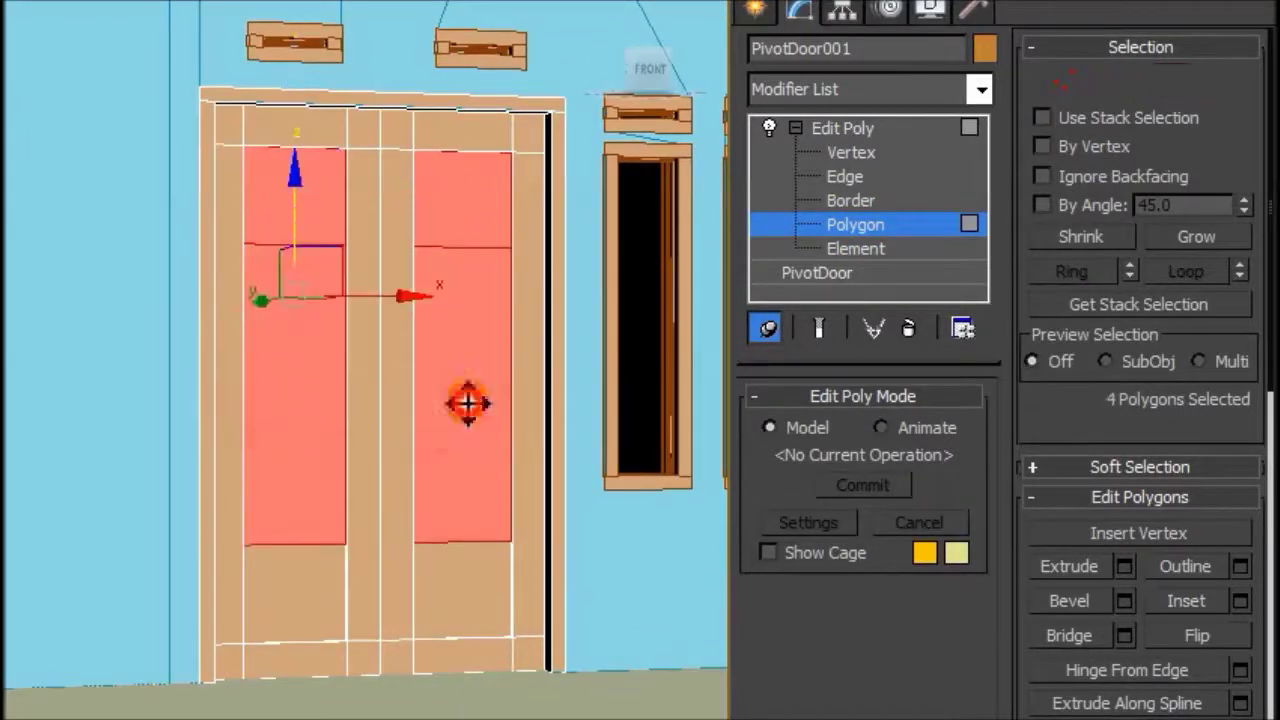
pyautogui.keyDown('ctrl'); pyautogui.click(480, 590); pyautogui.keyUp('ctrl')
pyautogui.keyDown('ctrl'); pyautogui.click(286, 591); pyautogui.keyUp('ctrl')
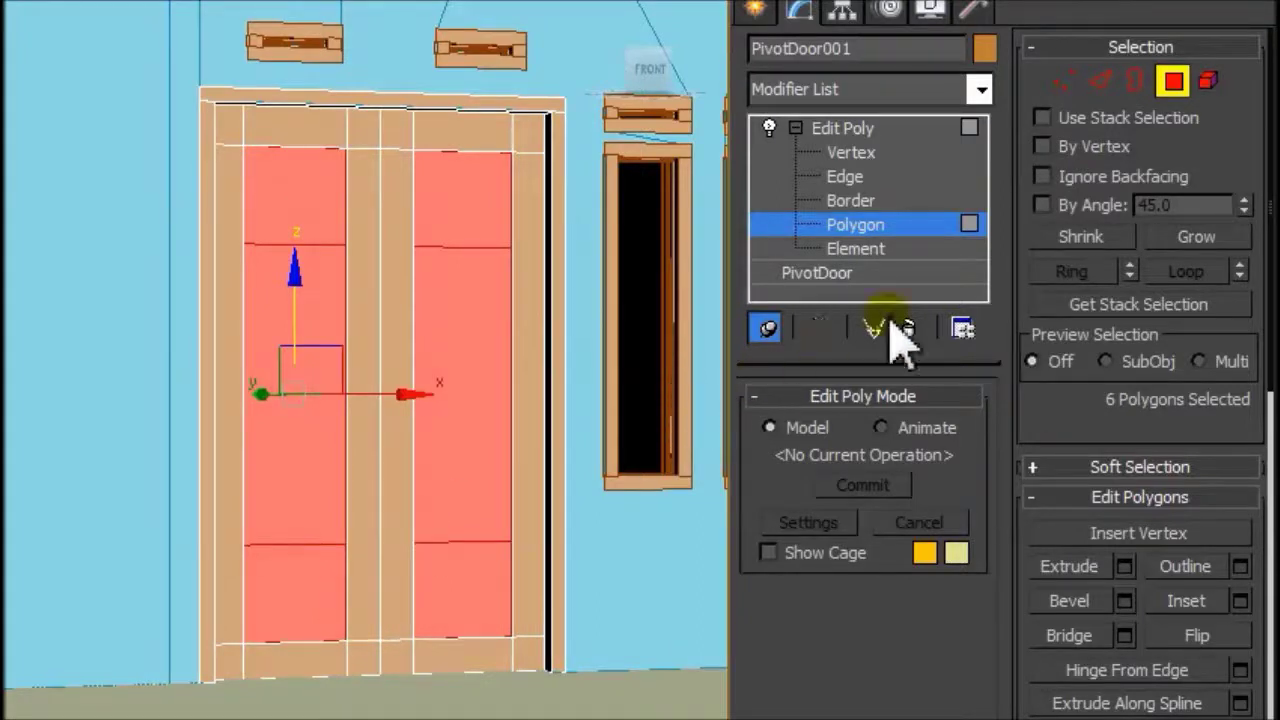
pyautogui.moveTo(1072, 430); pyautogui.dragTo(1094, 180)
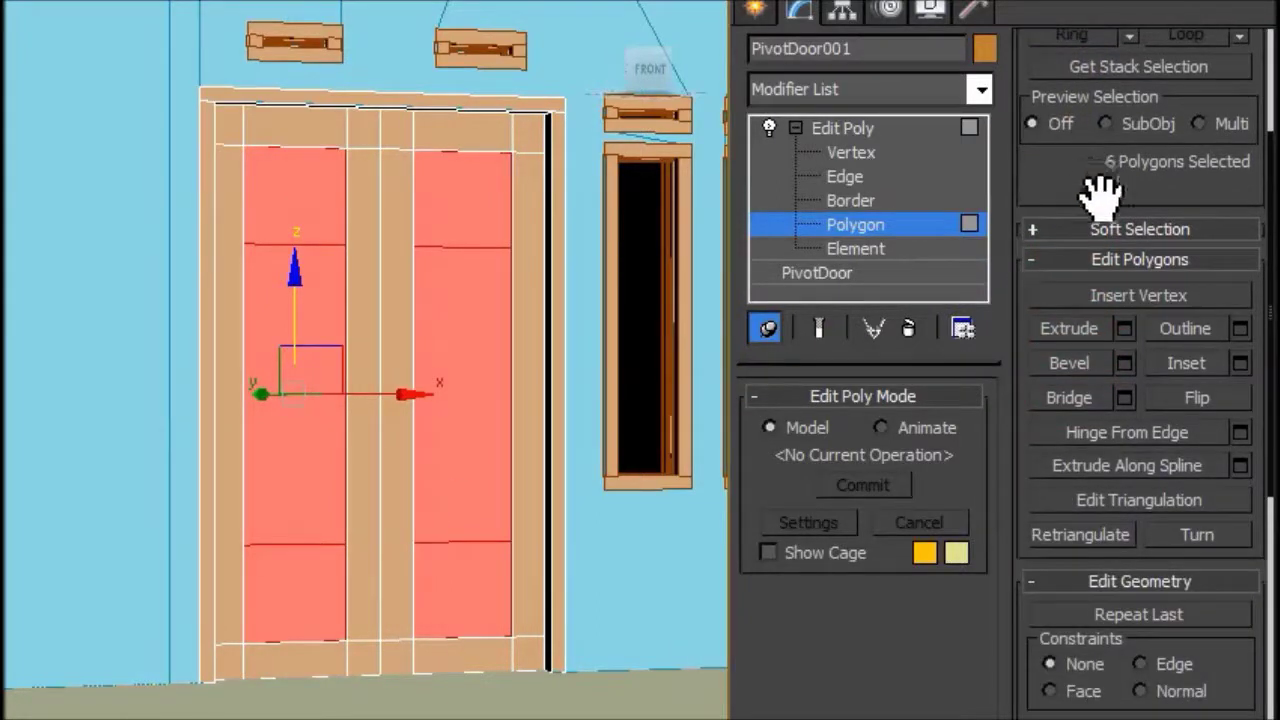
pyautogui.click(1124, 362)
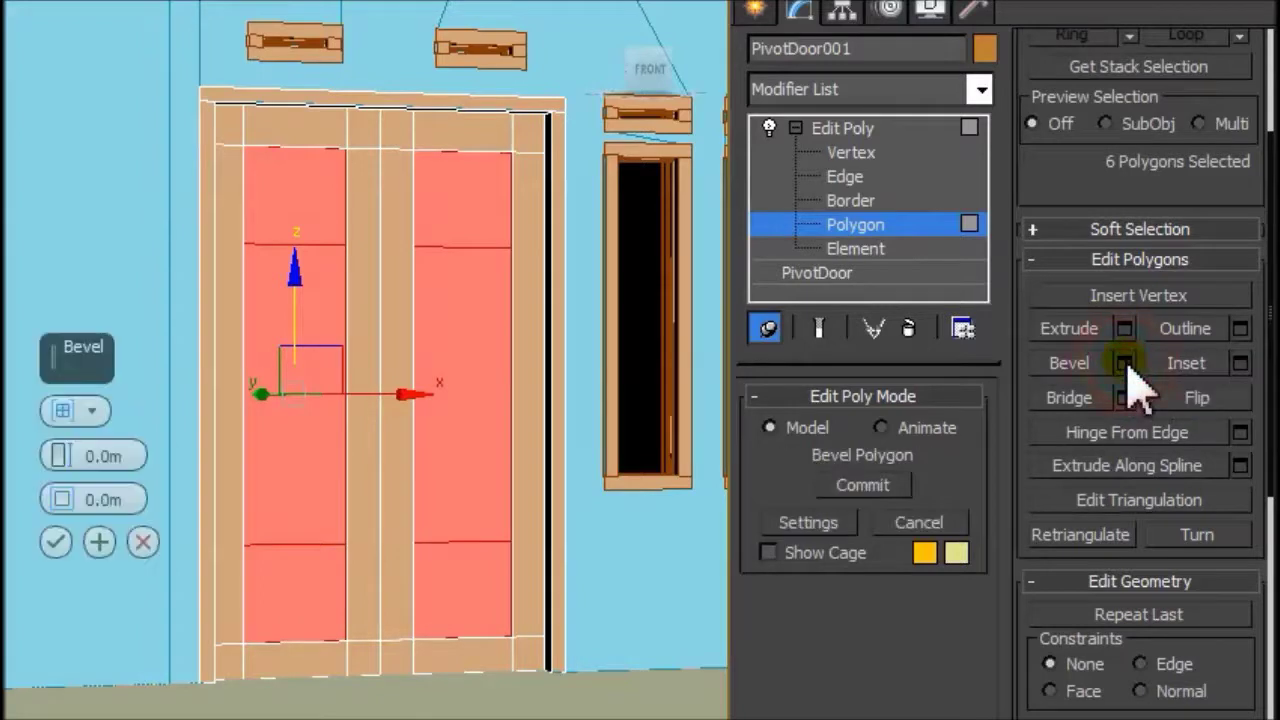
# Try a Local Normal bevel, raising the panels to about 0.18m with a negative outline
pyautogui.moveTo(59, 455); pyautogui.dragTo(59, 432)
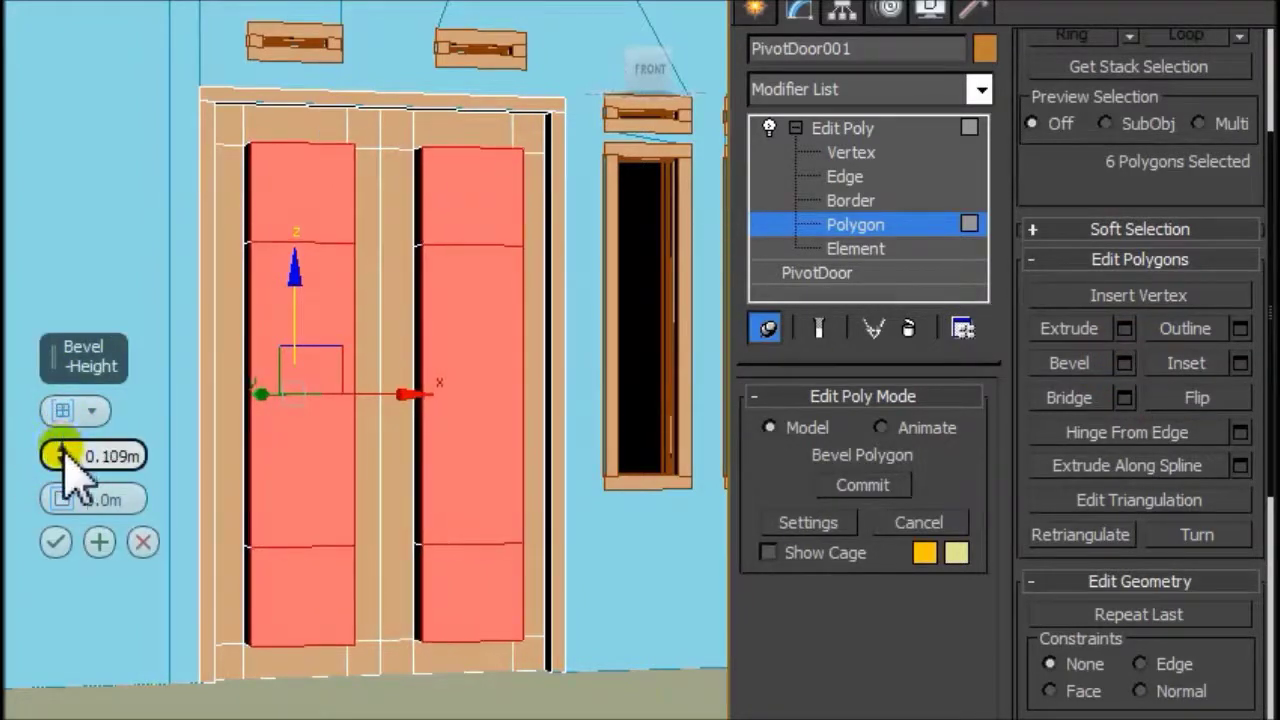
pyautogui.moveTo(60, 499)
pyautogui.mouseDown()
pyautogui.moveTo(60, 488)
pyautogui.moveTo(62, 500)
pyautogui.mouseUp()
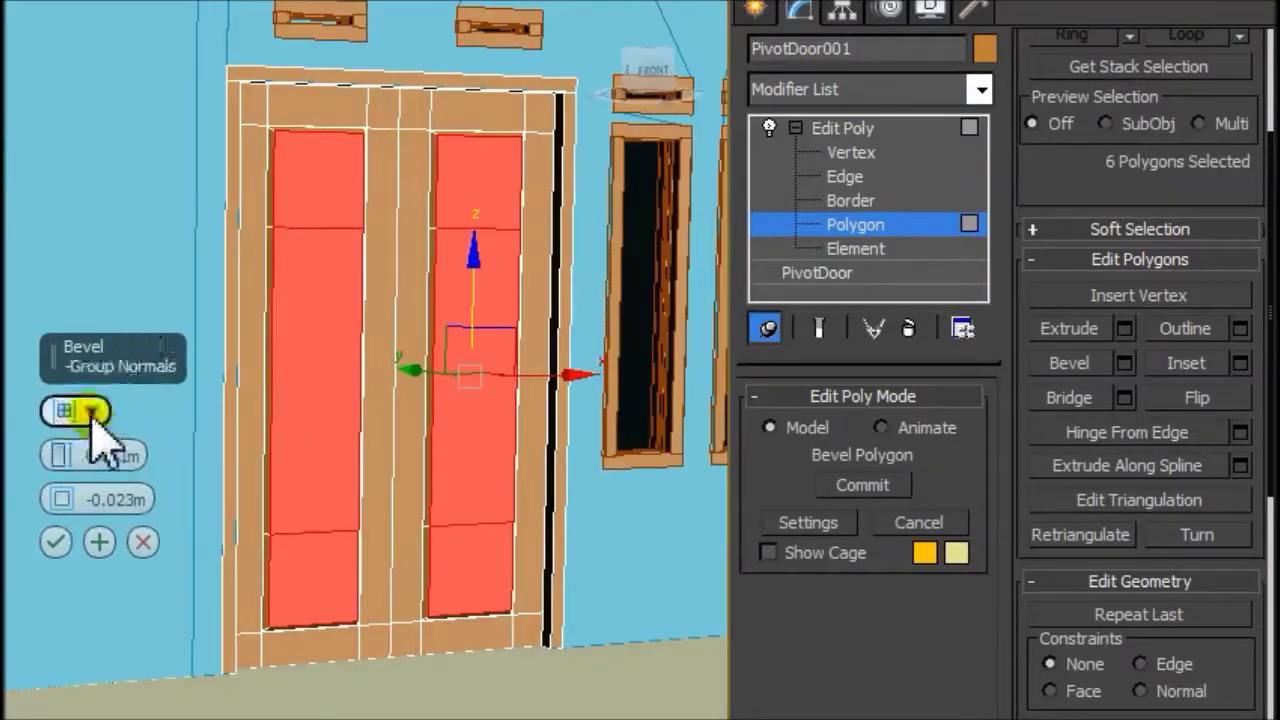
pyautogui.click(93, 412)
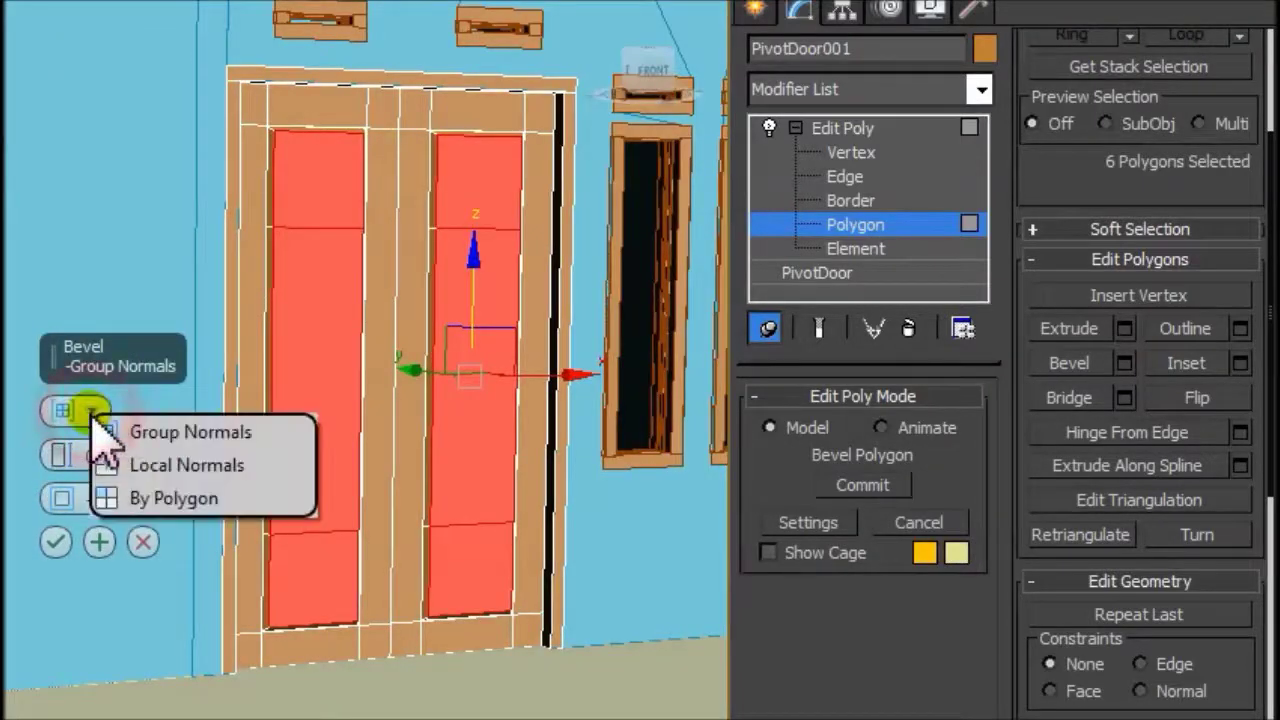
pyautogui.click(166, 463)
pyautogui.moveTo(95, 456)
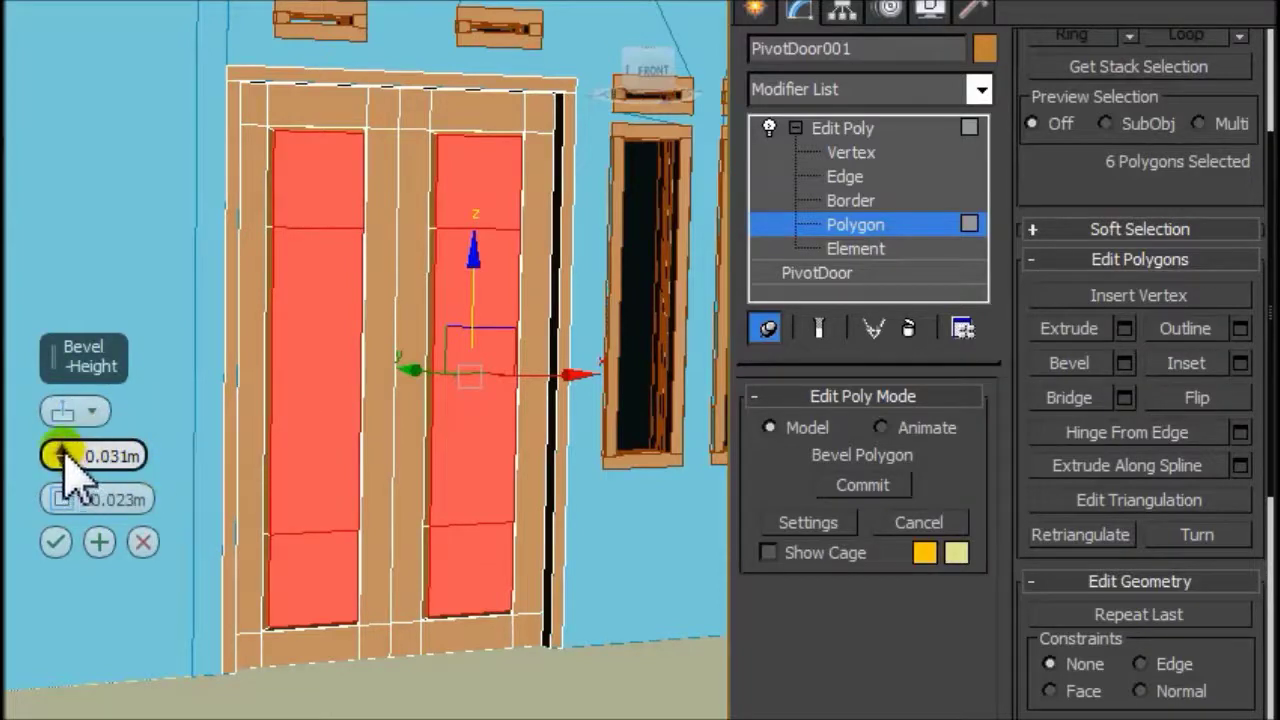
pyautogui.moveTo(62, 452); pyautogui.dragTo(62, 436)
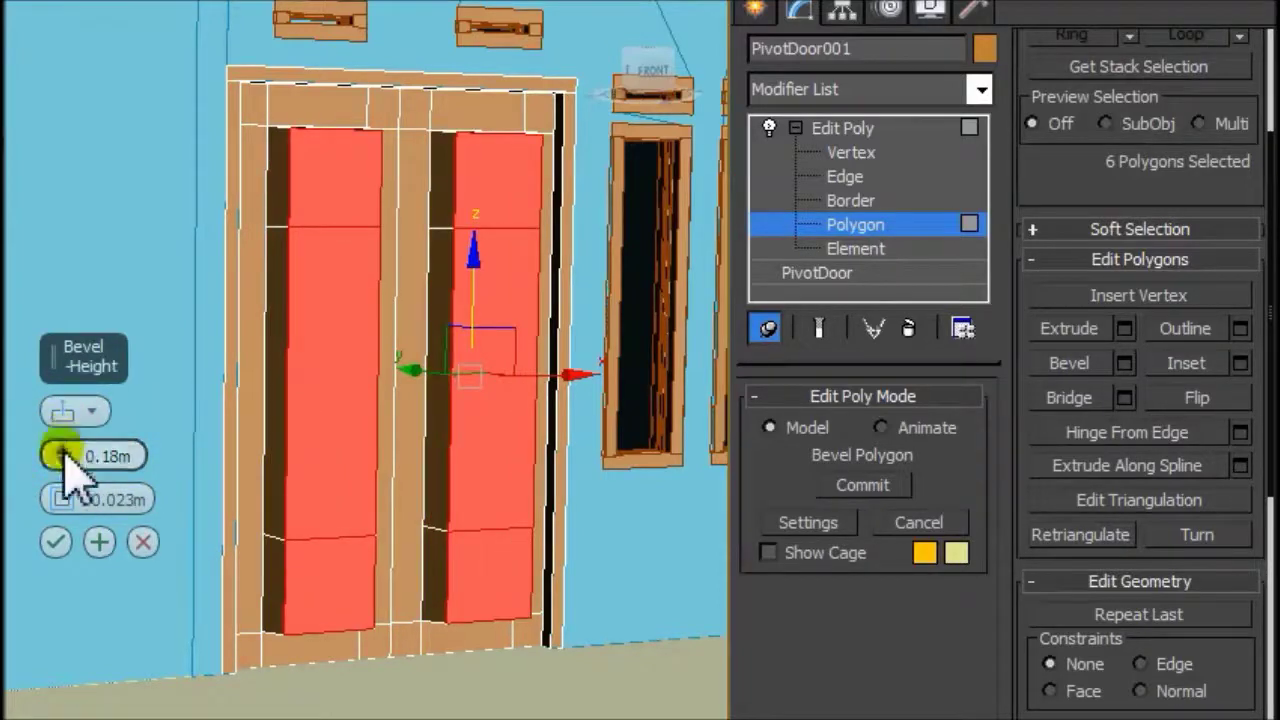
pyautogui.moveTo(60, 500)
pyautogui.mouseDown()
pyautogui.moveTo(52, 509)
pyautogui.moveTo(70, 528)
pyautogui.moveTo(52, 494)
pyautogui.mouseUp()
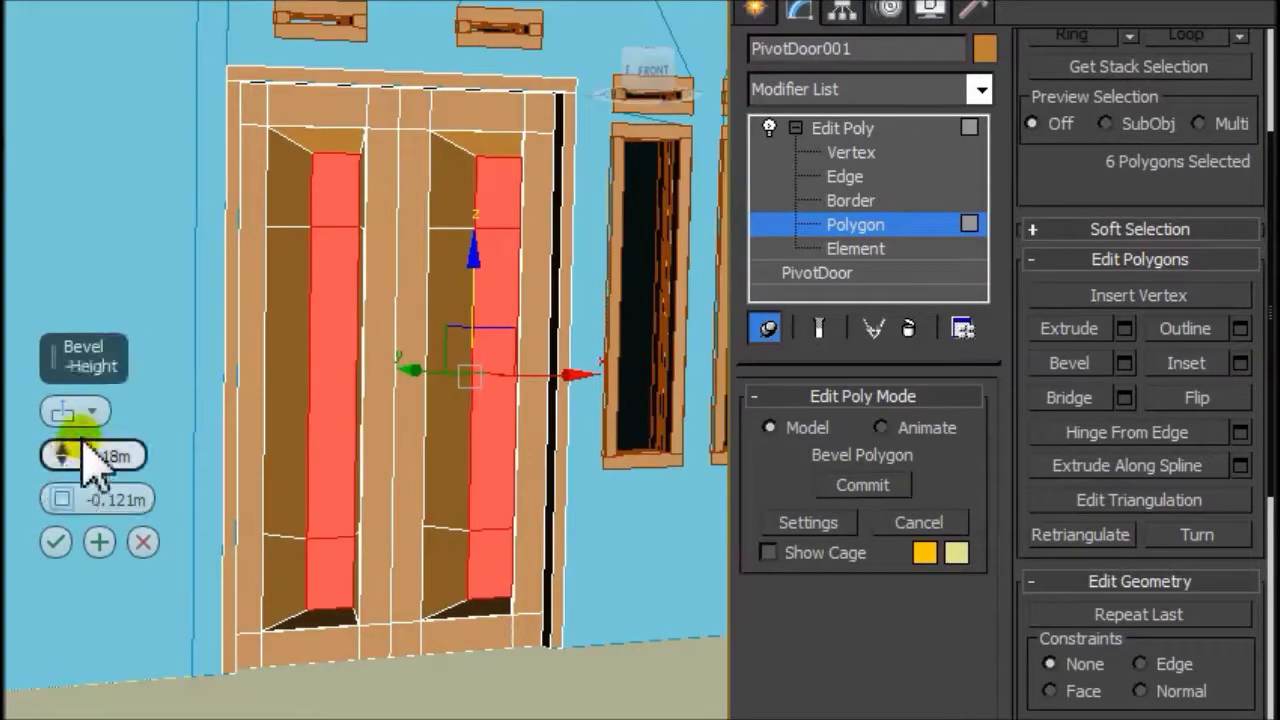
# Switch the bevel to By Polygon and tune Height to 0.029m, Outline to -0.043m
pyautogui.click(92, 410)
pyautogui.click(172, 498)
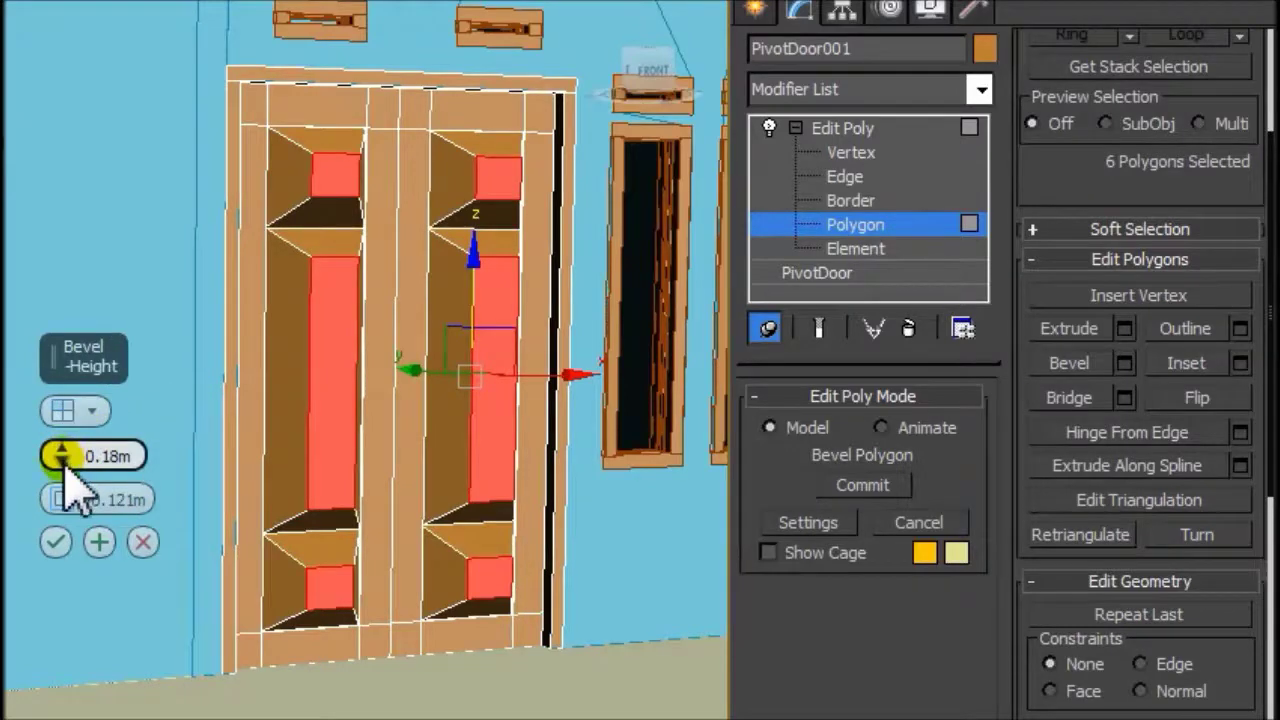
pyautogui.moveTo(62, 456); pyautogui.dragTo(62, 462)
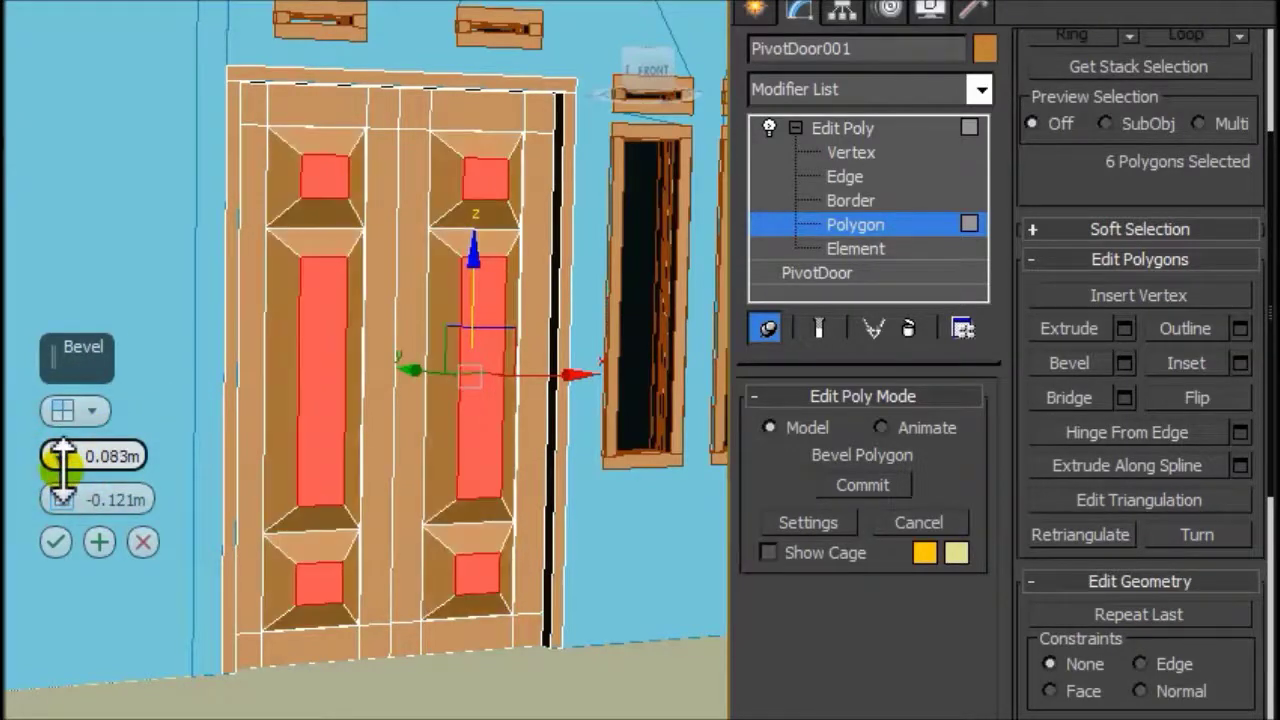
pyautogui.moveTo(62, 462); pyautogui.dragTo(62, 462)
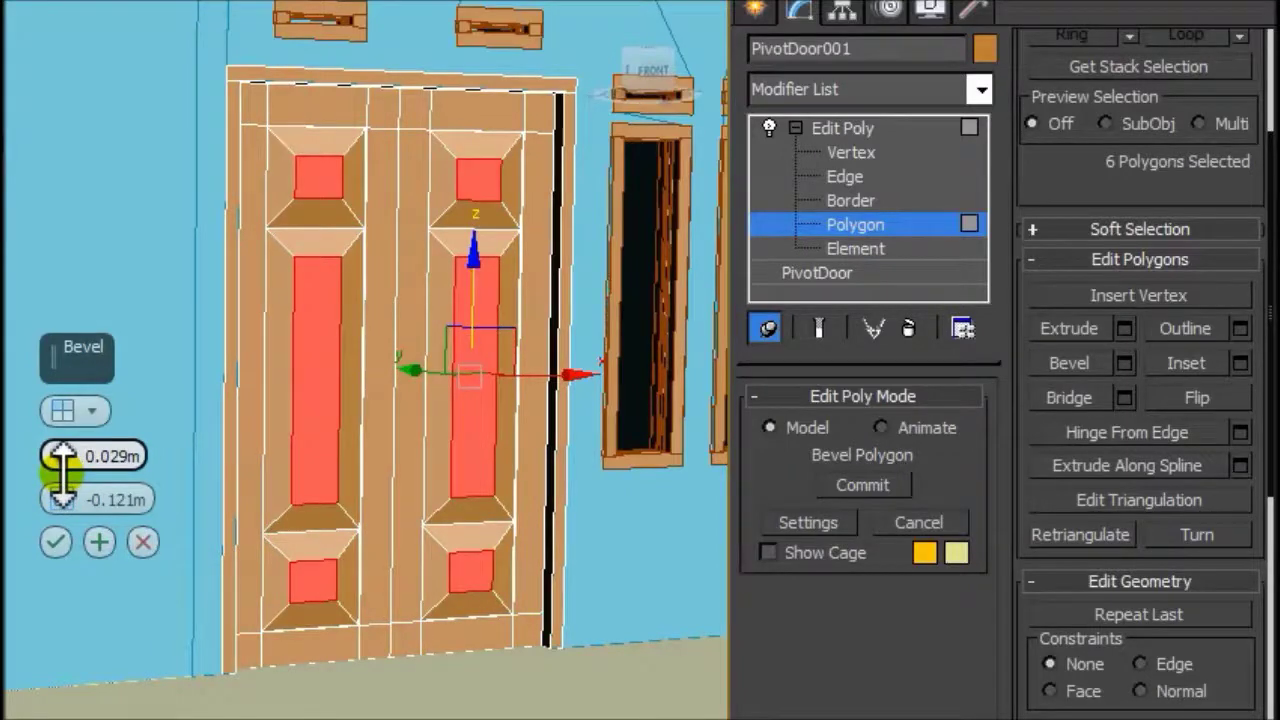
pyautogui.moveTo(62, 494); pyautogui.dragTo(62, 490)
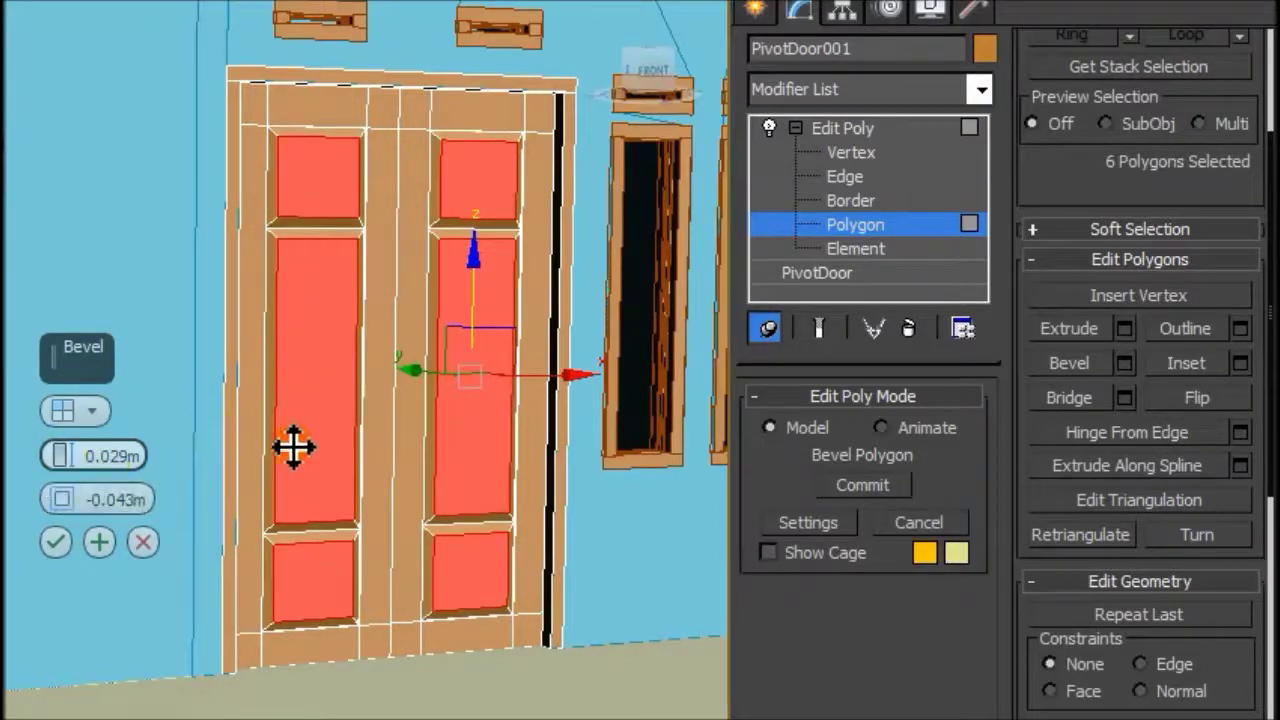
# Zoom and orbit around the lower panels while easing the bevel outline inward
pyautogui.scroll(2, 292, 447)
pyautogui.moveTo(311, 449); pyautogui.dragTo(281, 480, button='middle')
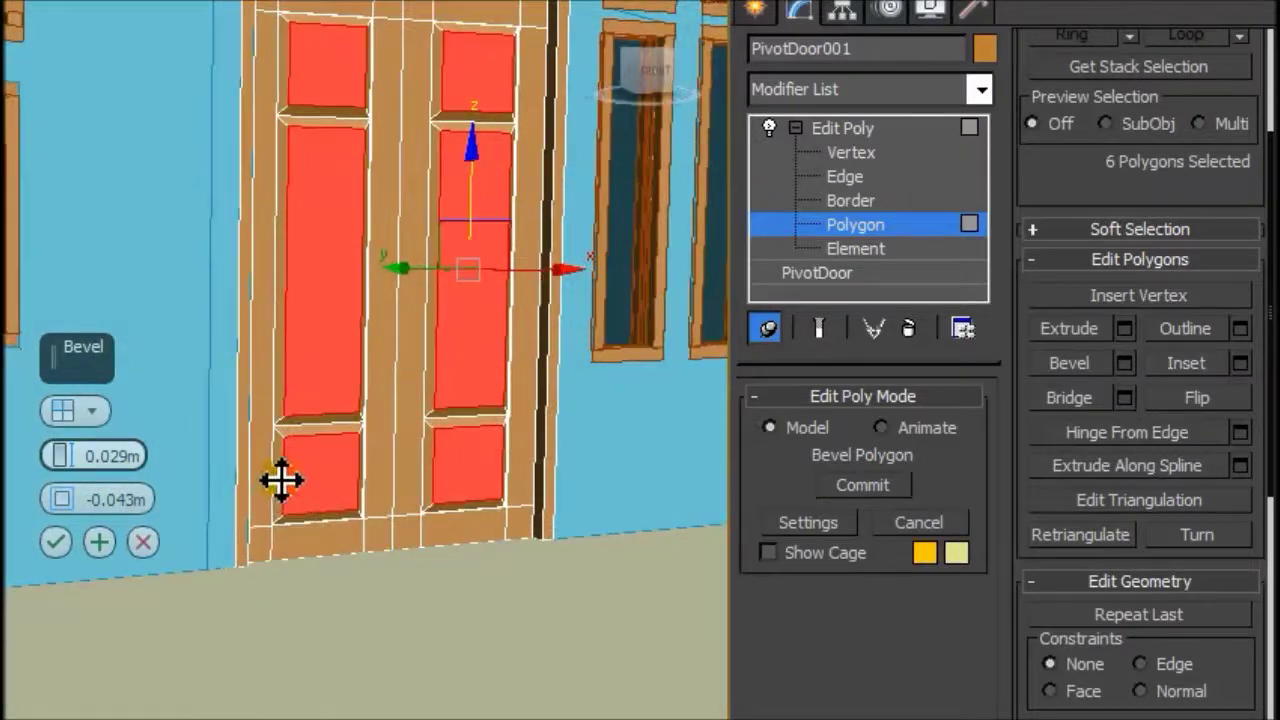
pyautogui.scroll(1, 281, 480)
pyautogui.scroll(1, 280, 486)
pyautogui.scroll(2, 290, 480)
pyautogui.scroll(1, 306, 457)
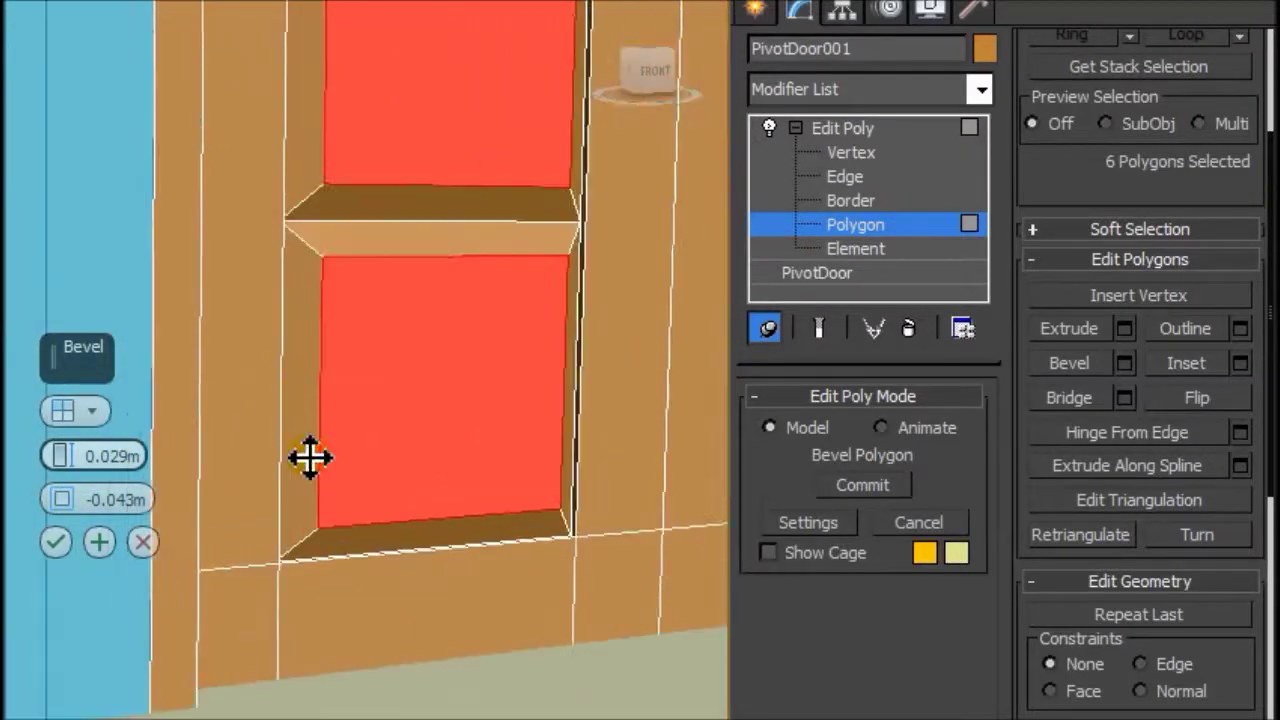
pyautogui.scroll(1, 314, 354)
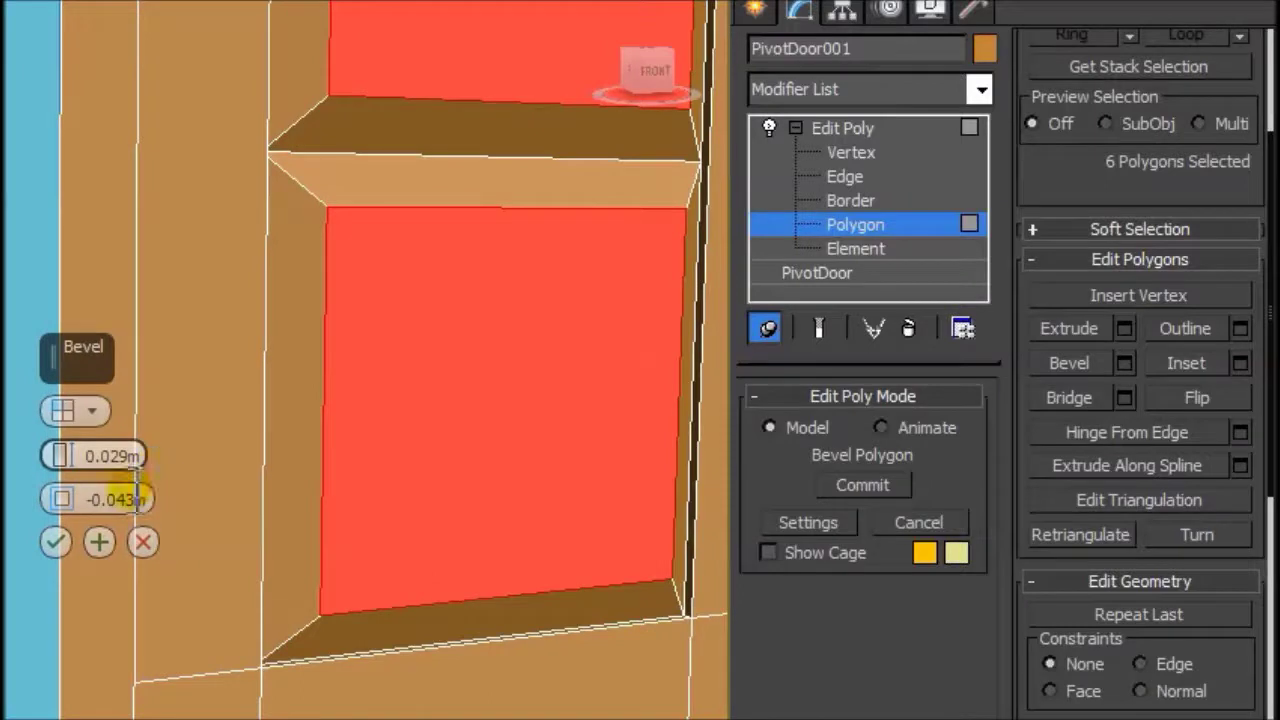
pyautogui.moveTo(60, 500); pyautogui.dragTo(63, 510)
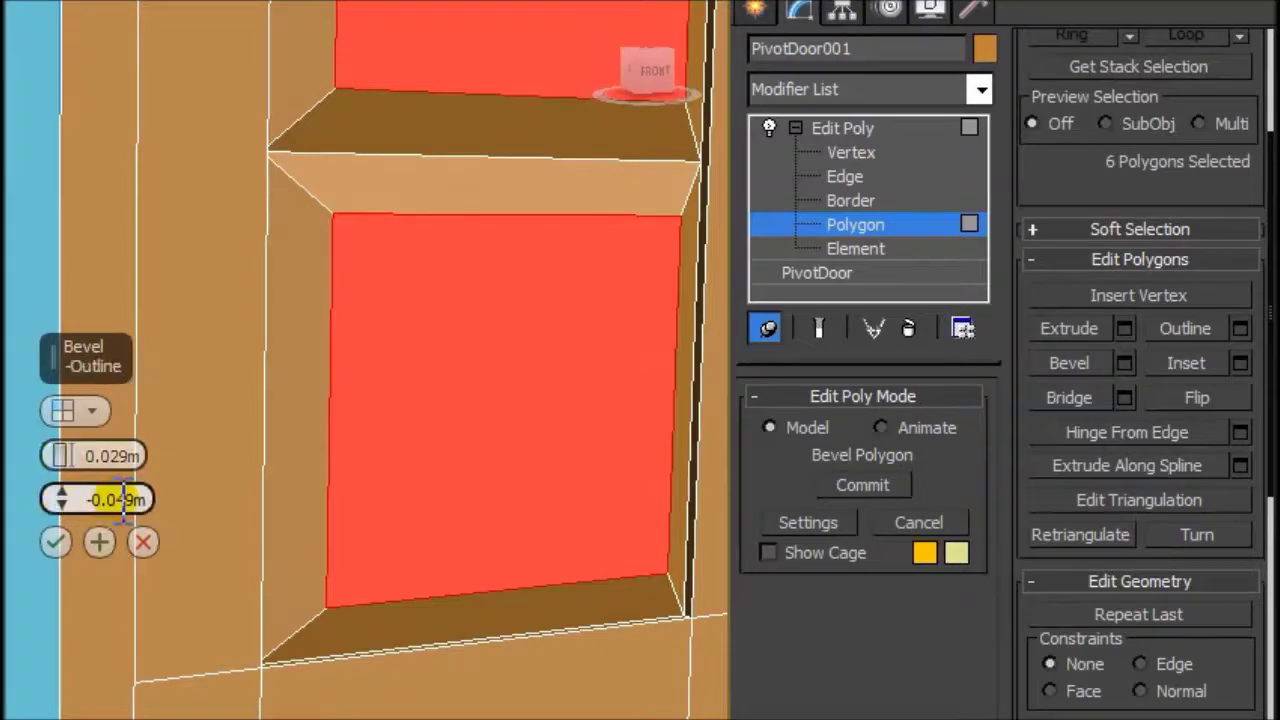
pyautogui.scroll(-2, 403, 423)
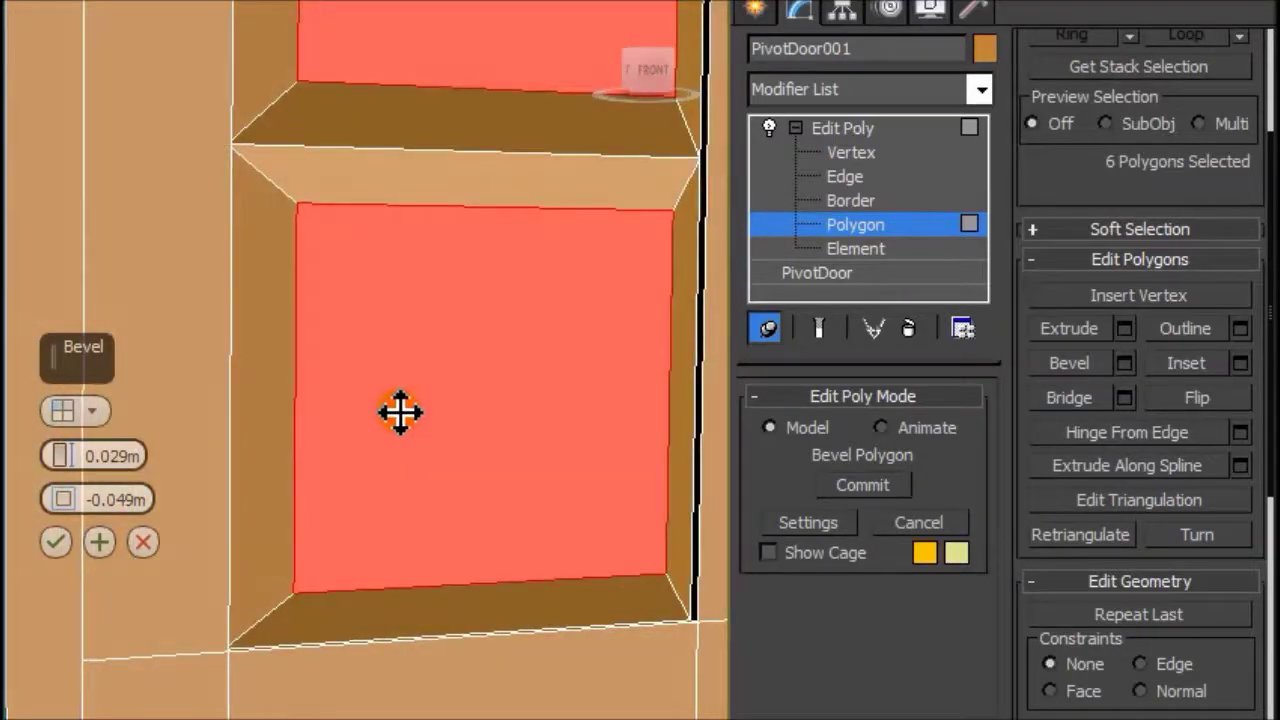
pyautogui.scroll(-2, 400, 411)
pyautogui.scroll(-2, 409, 420)
pyautogui.keyDown('alt'); pyautogui.moveTo(422, 445); pyautogui.dragTo(468, 487, button='middle'); pyautogui.keyUp('alt')
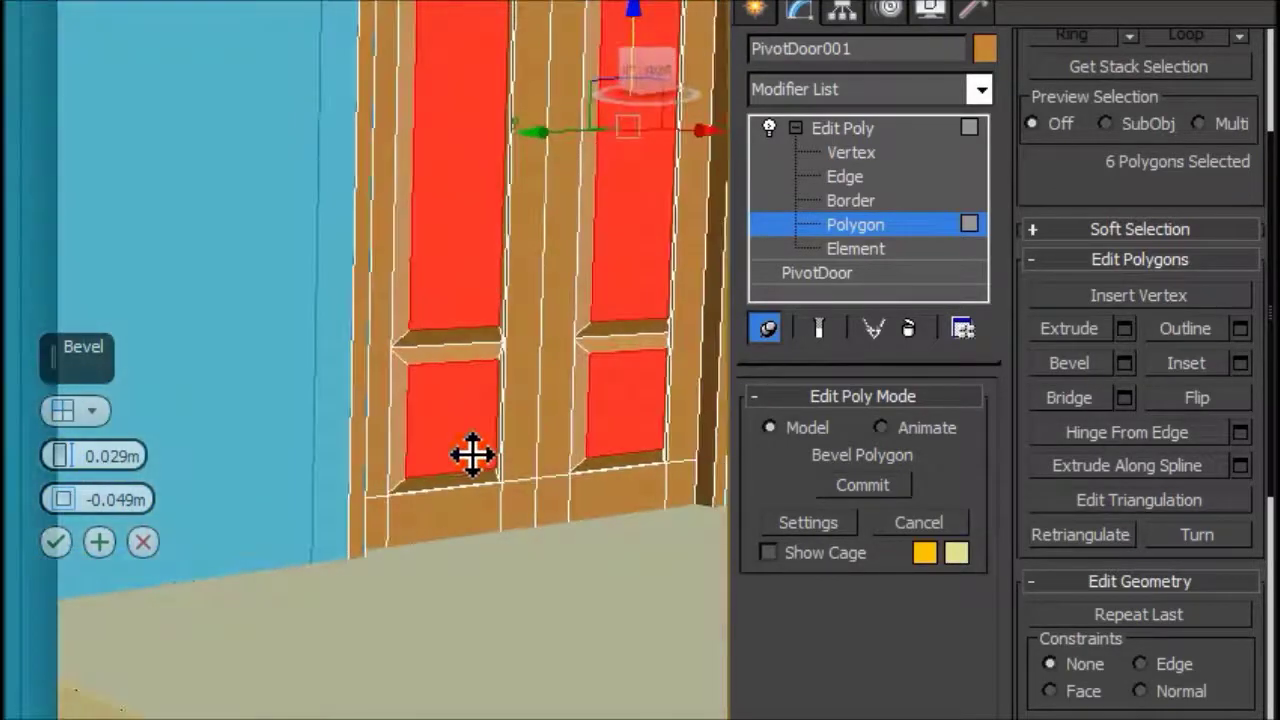
pyautogui.scroll(2, 468, 487)
pyautogui.scroll(2, 400, 380)
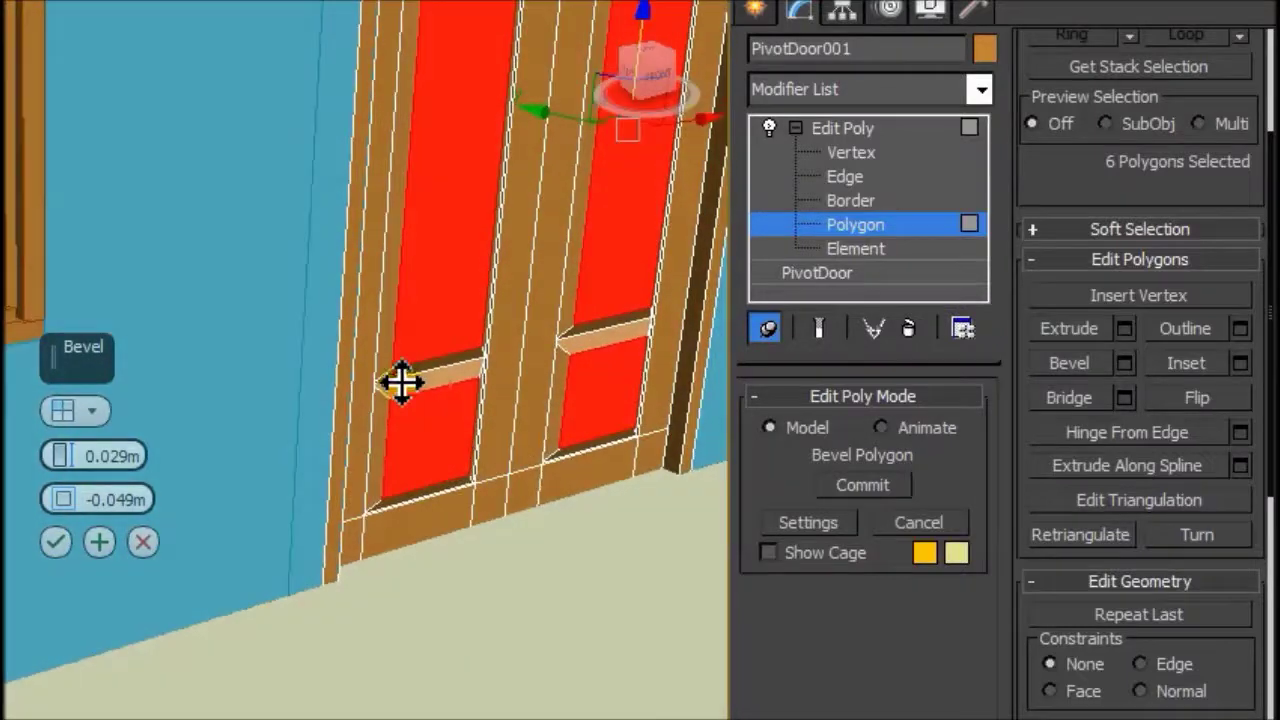
pyautogui.scroll(2, 400, 373)
pyautogui.moveTo(373, 368)
pyautogui.keyDown('alt'); pyautogui.mouseDown(button='middle')
pyautogui.moveTo(349, 380)
pyautogui.moveTo(343, 360)
pyautogui.mouseUp(button='middle'); pyautogui.keyUp('alt')
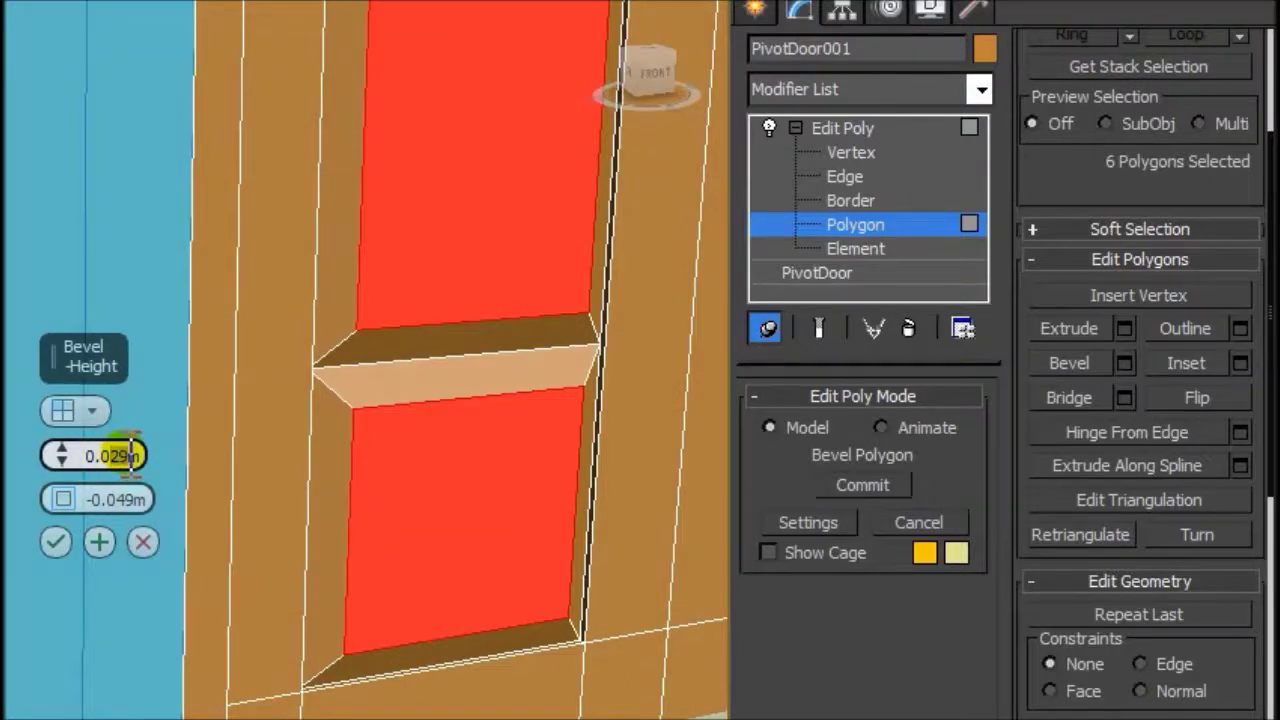
pyautogui.write('01')
# Set the bevel Height to 0.01m and Outline to -0.138m
pyautogui.press('Return')
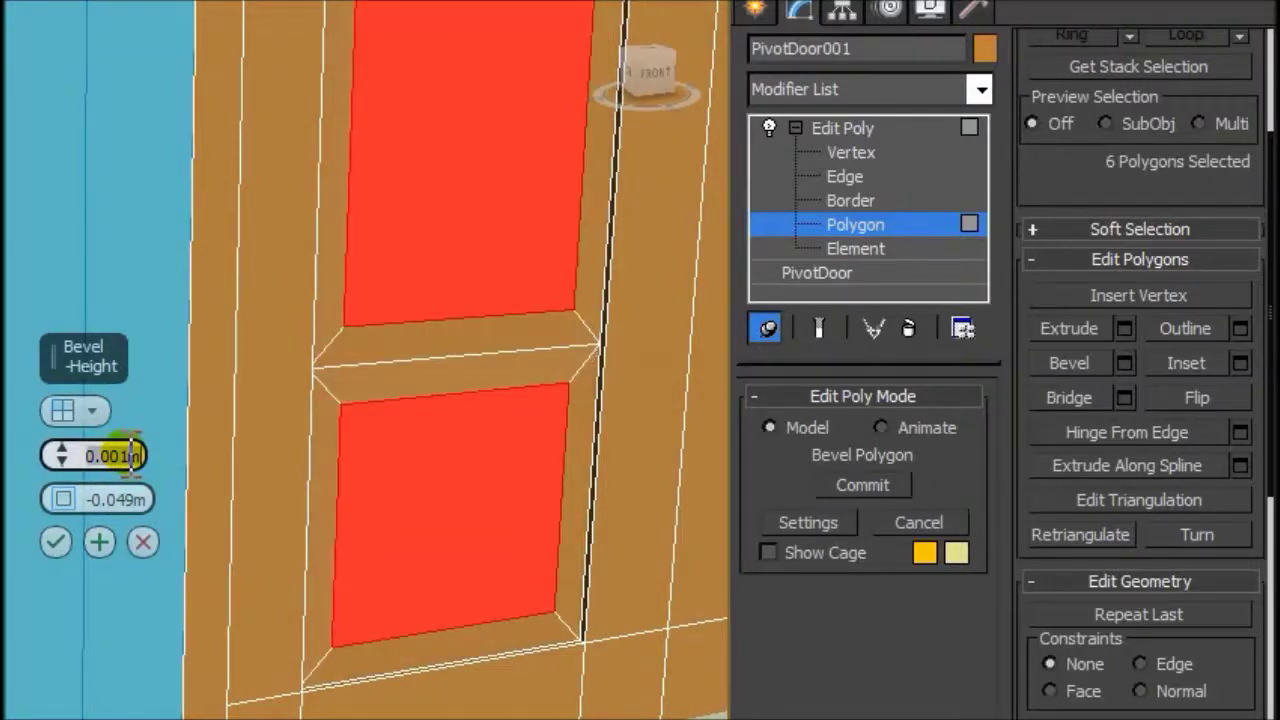
pyautogui.moveTo(56, 497)
pyautogui.mouseDown()
pyautogui.moveTo(62, 525)
pyautogui.moveTo(62, 486)
pyautogui.mouseUp()
pyautogui.keyDown('alt'); pyautogui.moveTo(443, 491); pyautogui.dragTo(580, 535, button='middle'); pyautogui.keyUp('alt')
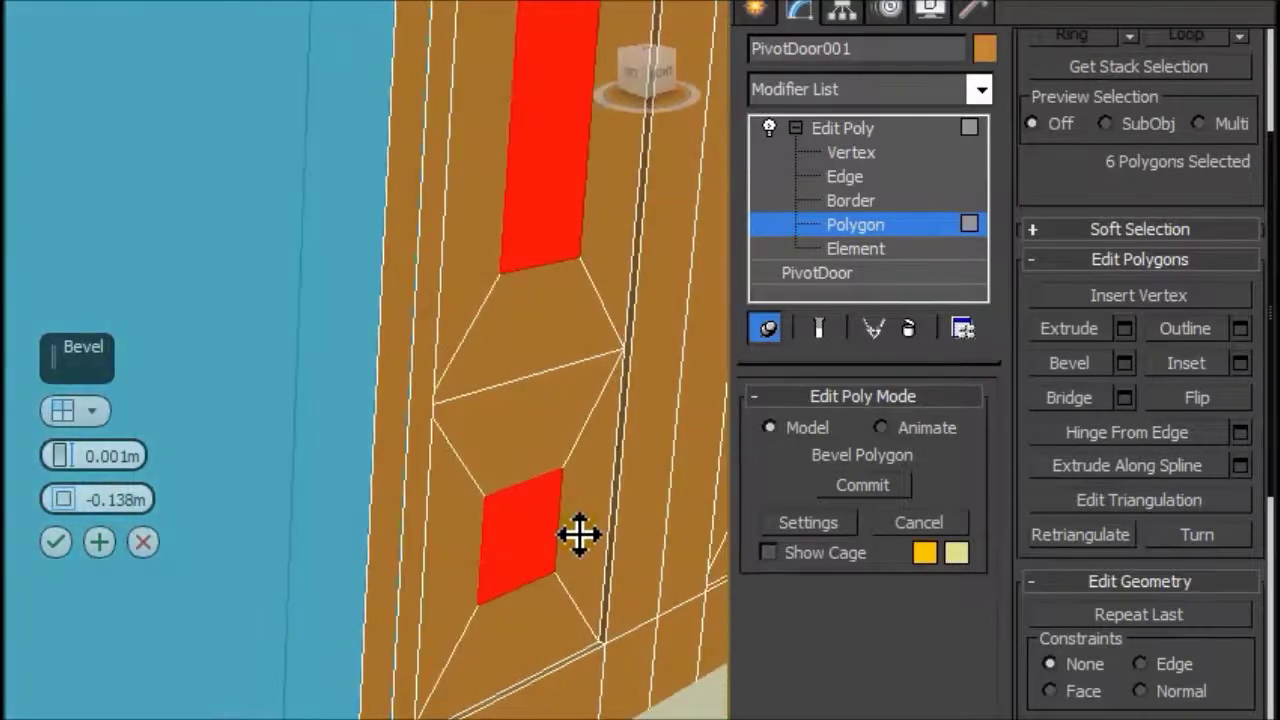
pyautogui.click(130, 452)
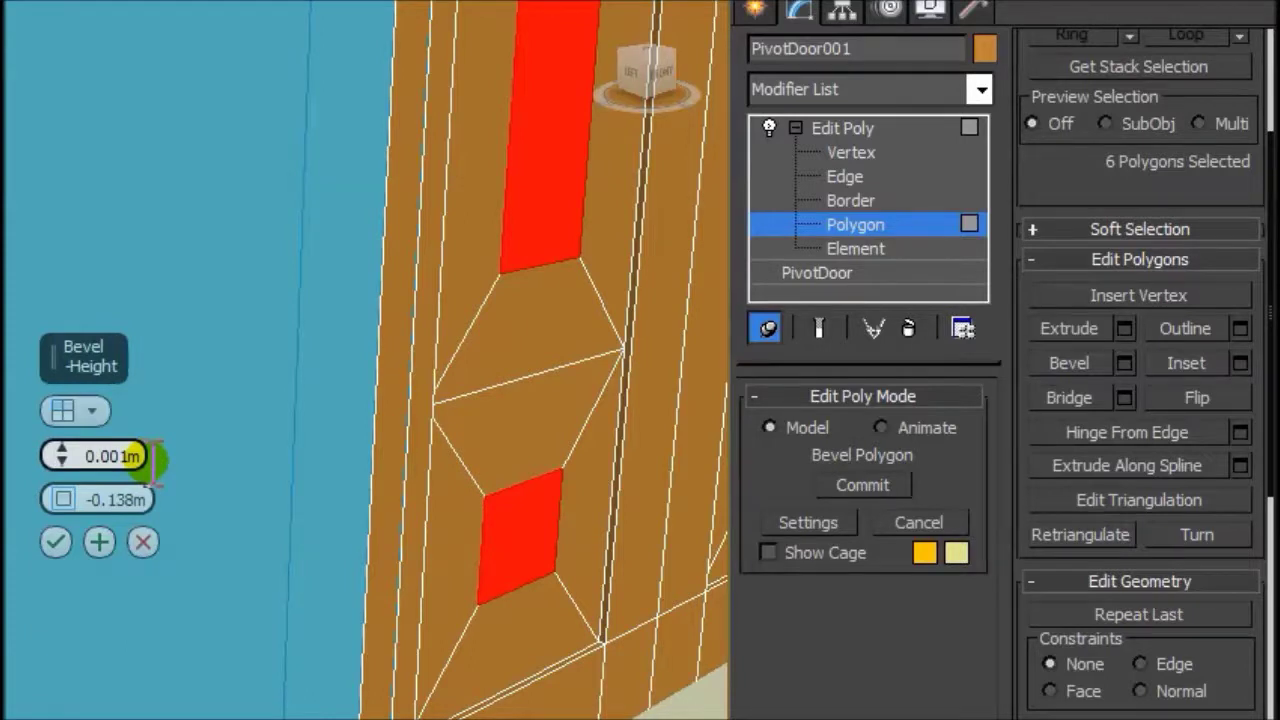
pyautogui.moveTo(65, 455); pyautogui.dragTo(68, 462)
pyautogui.click(66, 458)
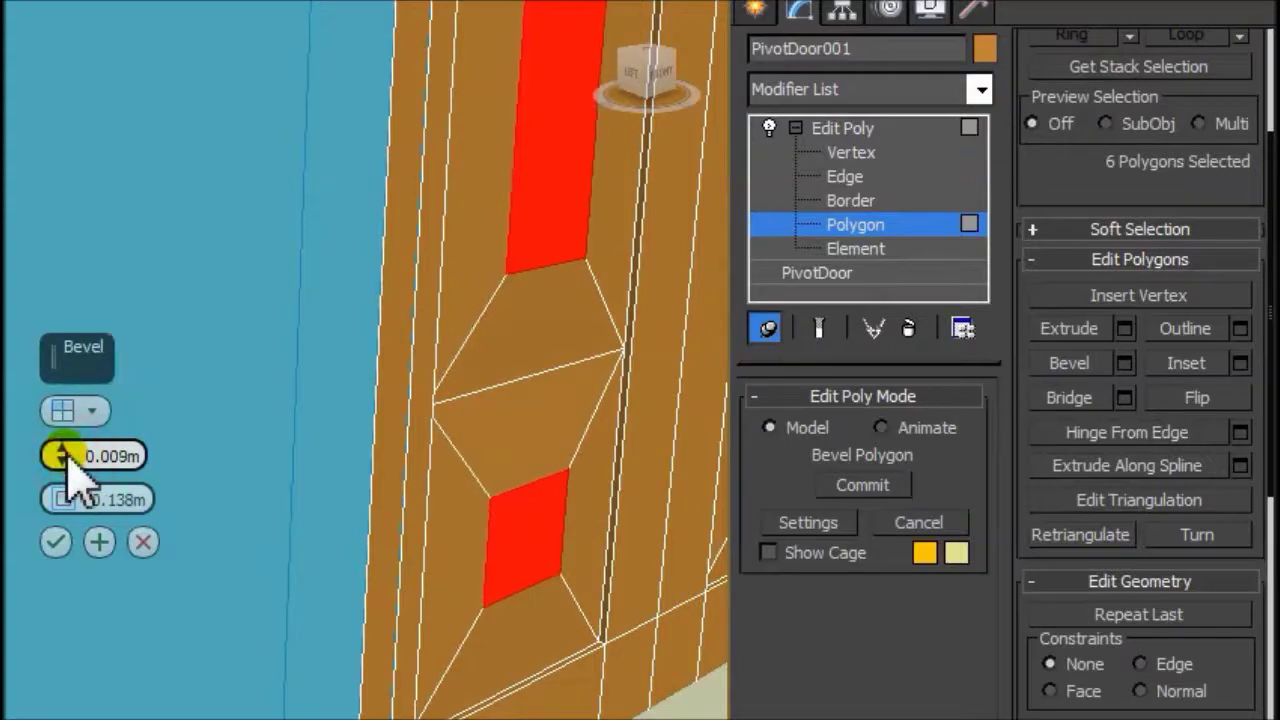
pyautogui.moveTo(483, 460); pyautogui.dragTo(451, 428, button='middle')
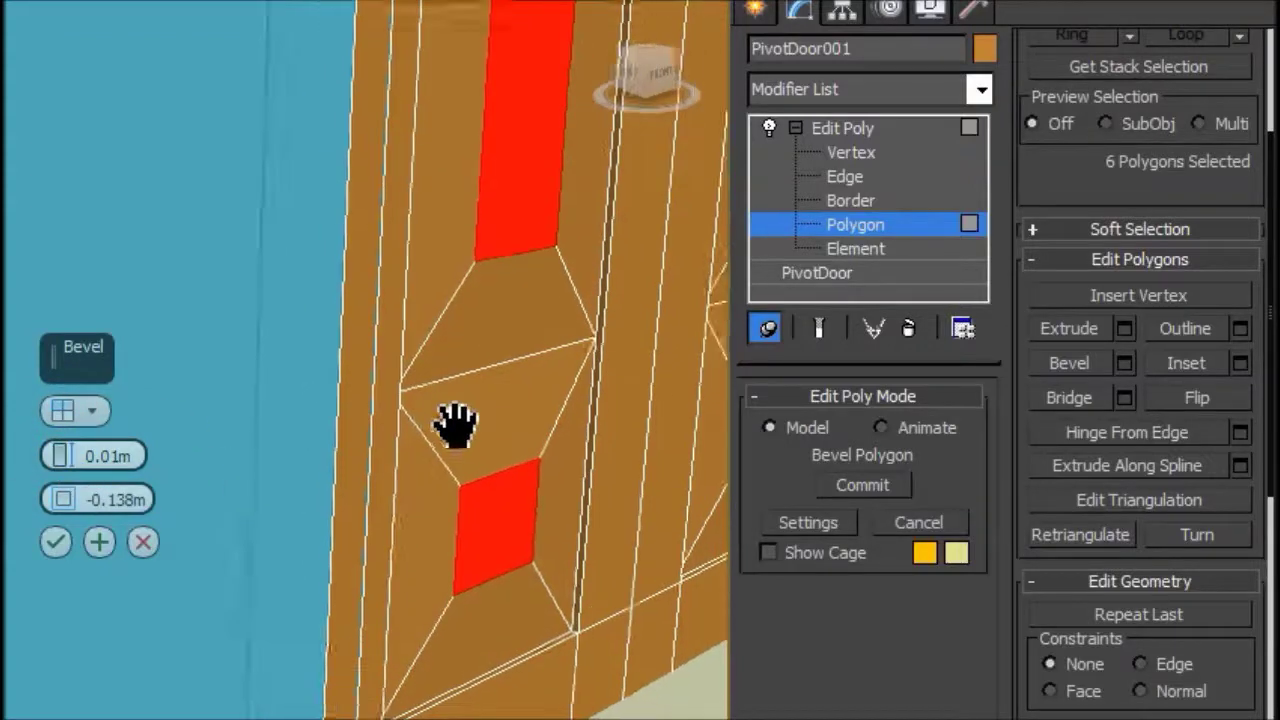
pyautogui.scroll(-2, 463, 423)
pyautogui.scroll(-2, 503, 357)
pyautogui.scroll(-2, 490, 380)
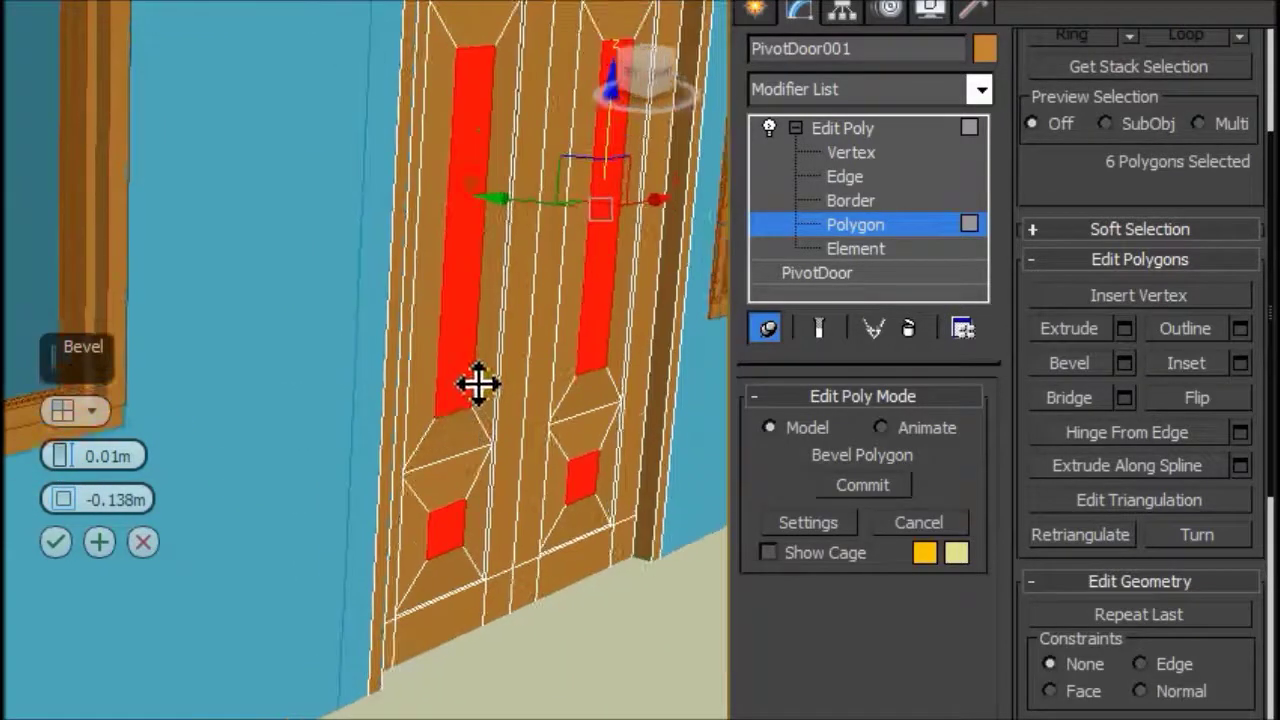
# Ease the bevel Outline to -0.041m at 0.01m height, commit it, and switch to Vertex level
pyautogui.scroll(-2, 477, 376)
pyautogui.moveTo(477, 374)
pyautogui.mouseDown(button='middle')
pyautogui.moveTo(408, 408)
pyautogui.moveTo(434, 403)
pyautogui.mouseUp(button='middle')
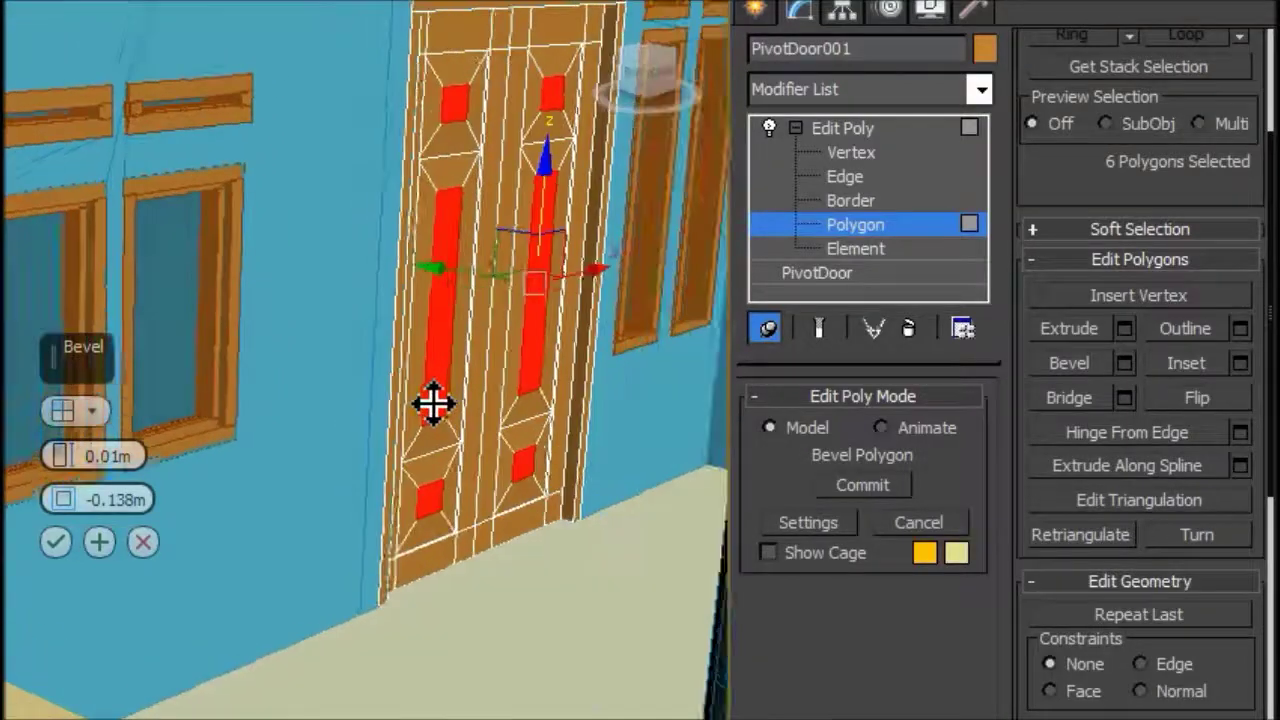
pyautogui.moveTo(600, 363)
pyautogui.mouseDown(button='middle')
pyautogui.moveTo(400, 457)
pyautogui.moveTo(380, 380)
pyautogui.moveTo(383, 434)
pyautogui.moveTo(343, 445)
pyautogui.mouseUp(button='middle')
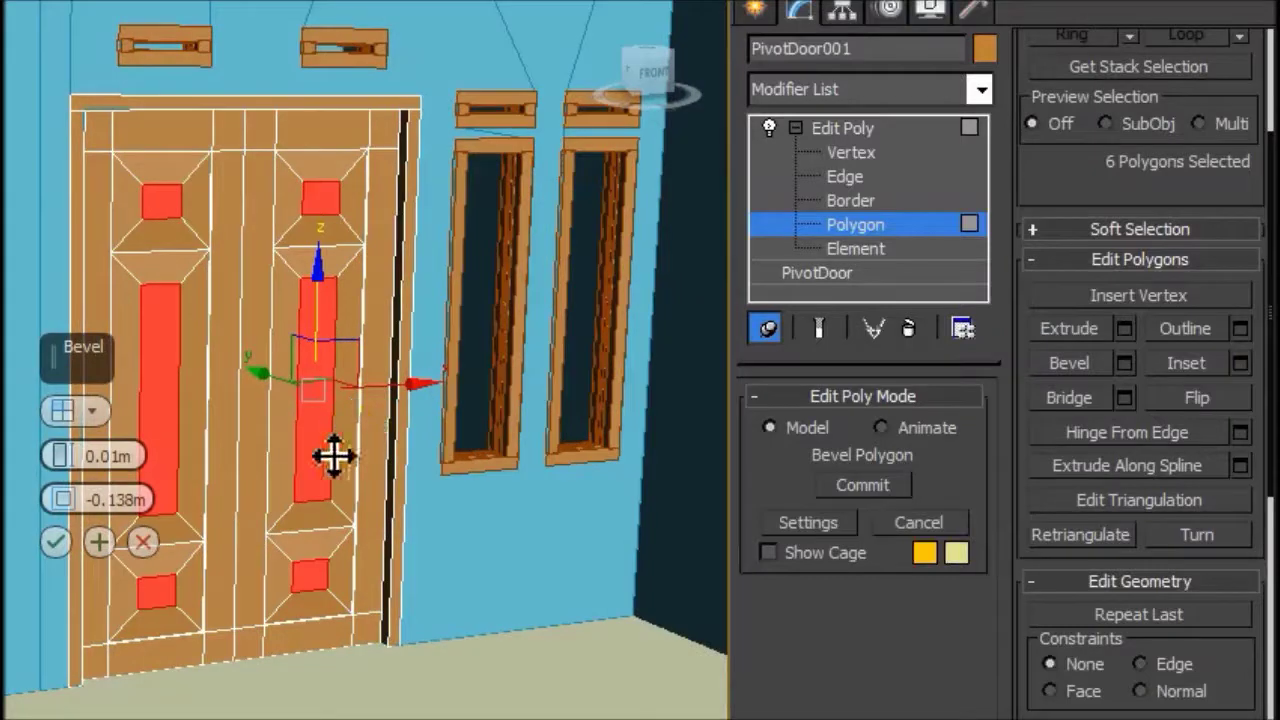
pyautogui.moveTo(288, 482); pyautogui.dragTo(437, 480, button='middle')
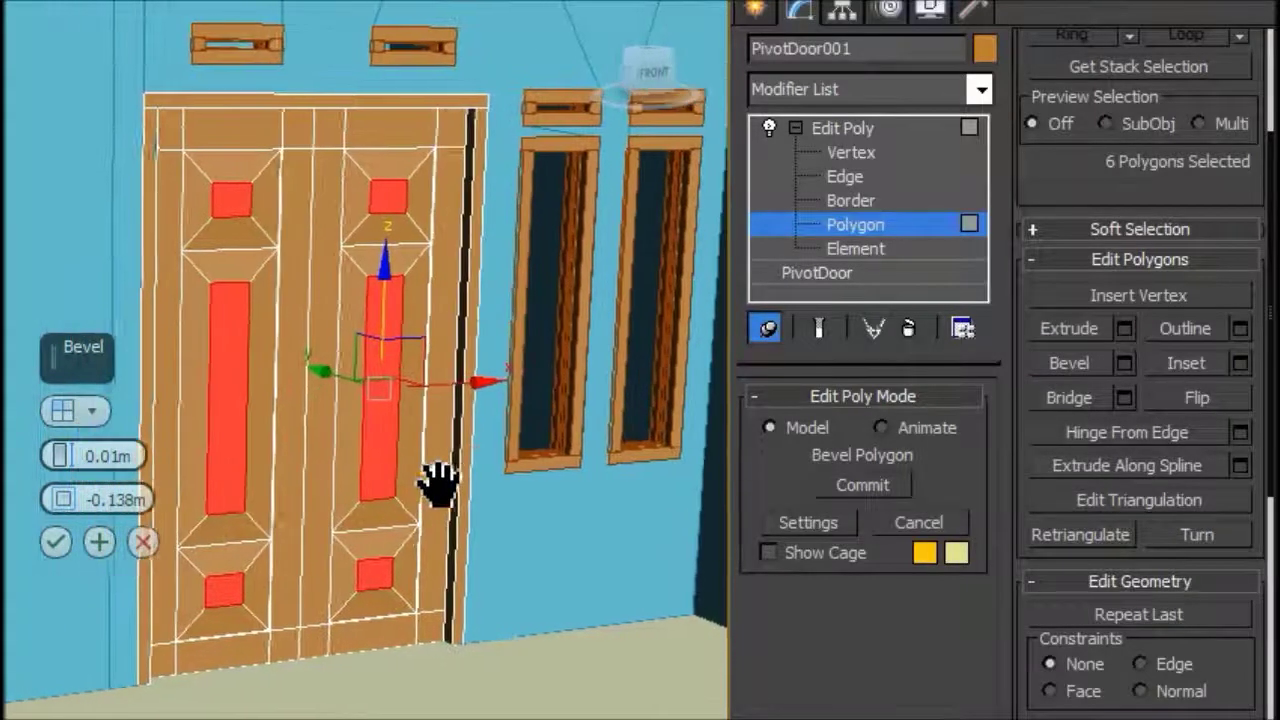
pyautogui.click(64, 497)
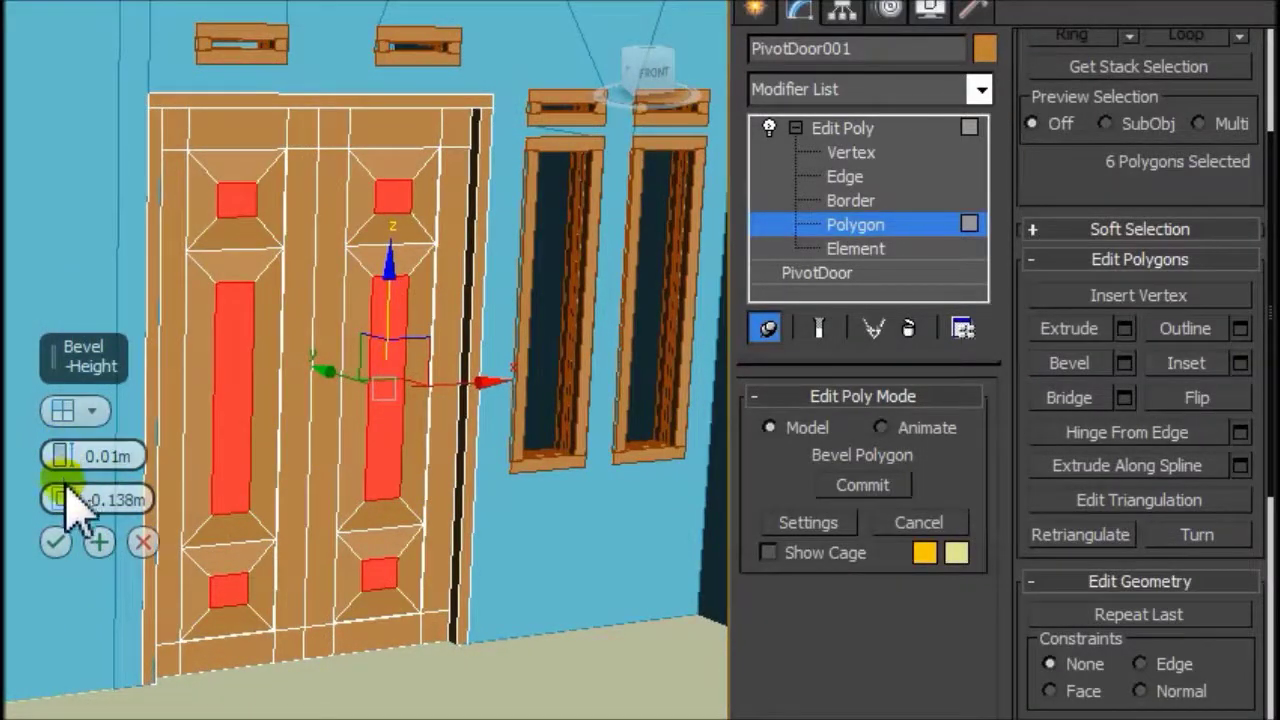
pyautogui.moveTo(62, 490); pyautogui.dragTo(63, 480)
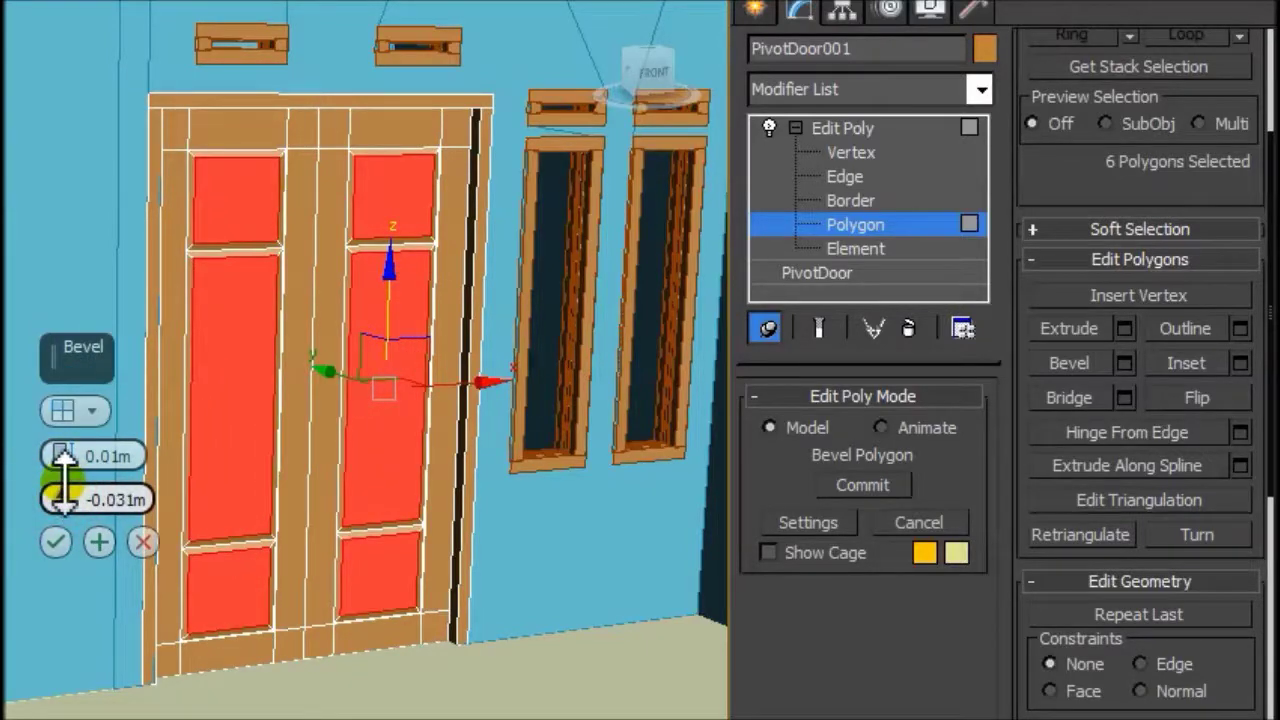
pyautogui.moveTo(63, 495); pyautogui.dragTo(64, 492)
pyautogui.click(60, 545)
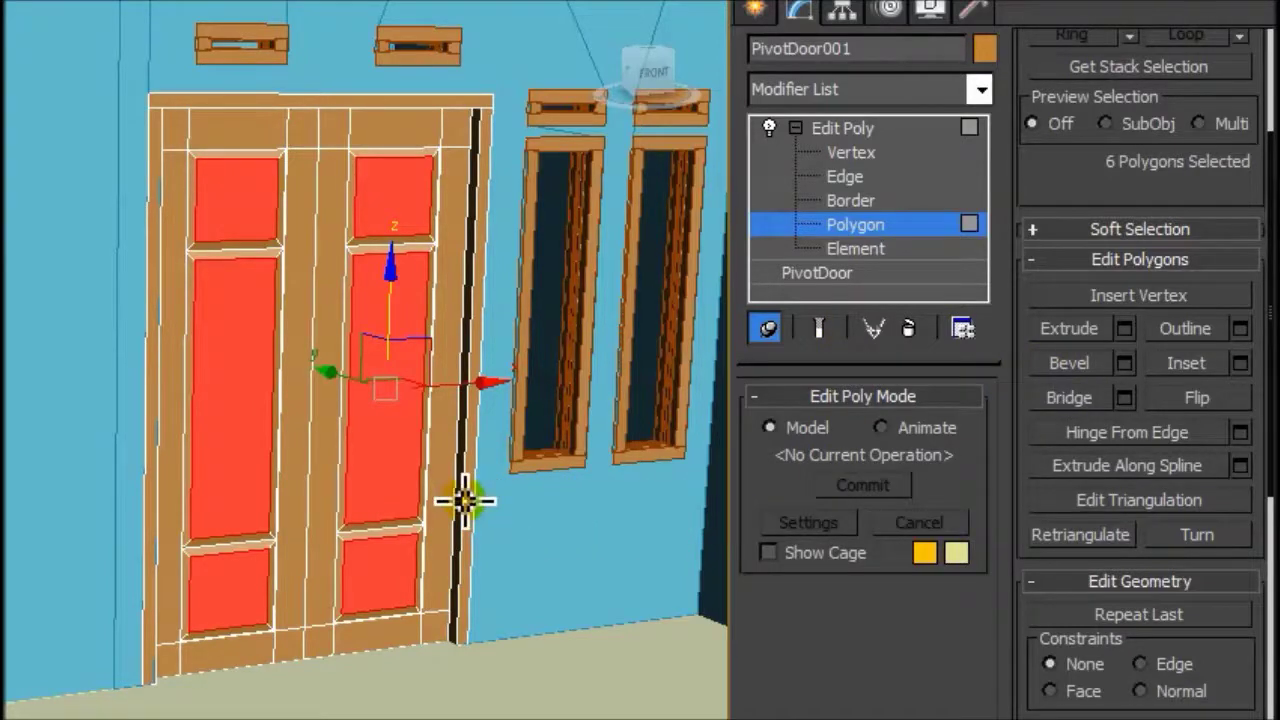
pyautogui.click(818, 153)
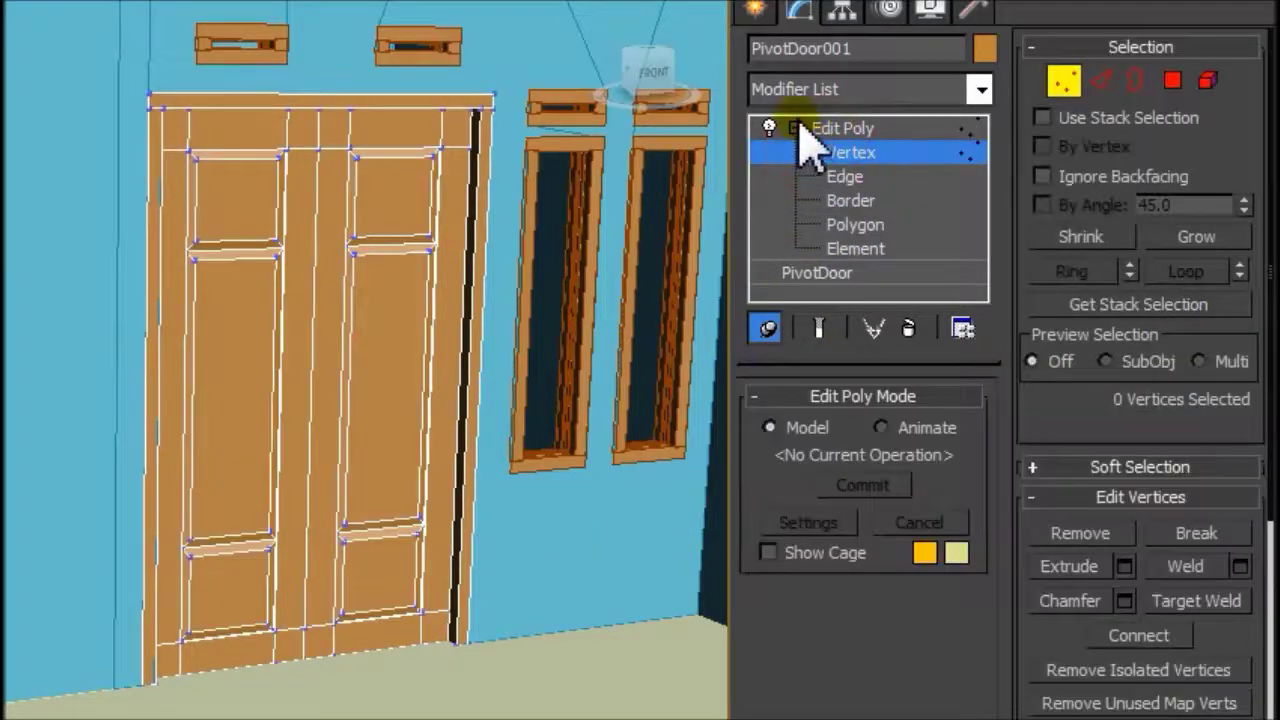
# Leave Vertex level so Edit Poly works on the whole door object again
pyautogui.click(843, 128)
pyautogui.click(380, 300)
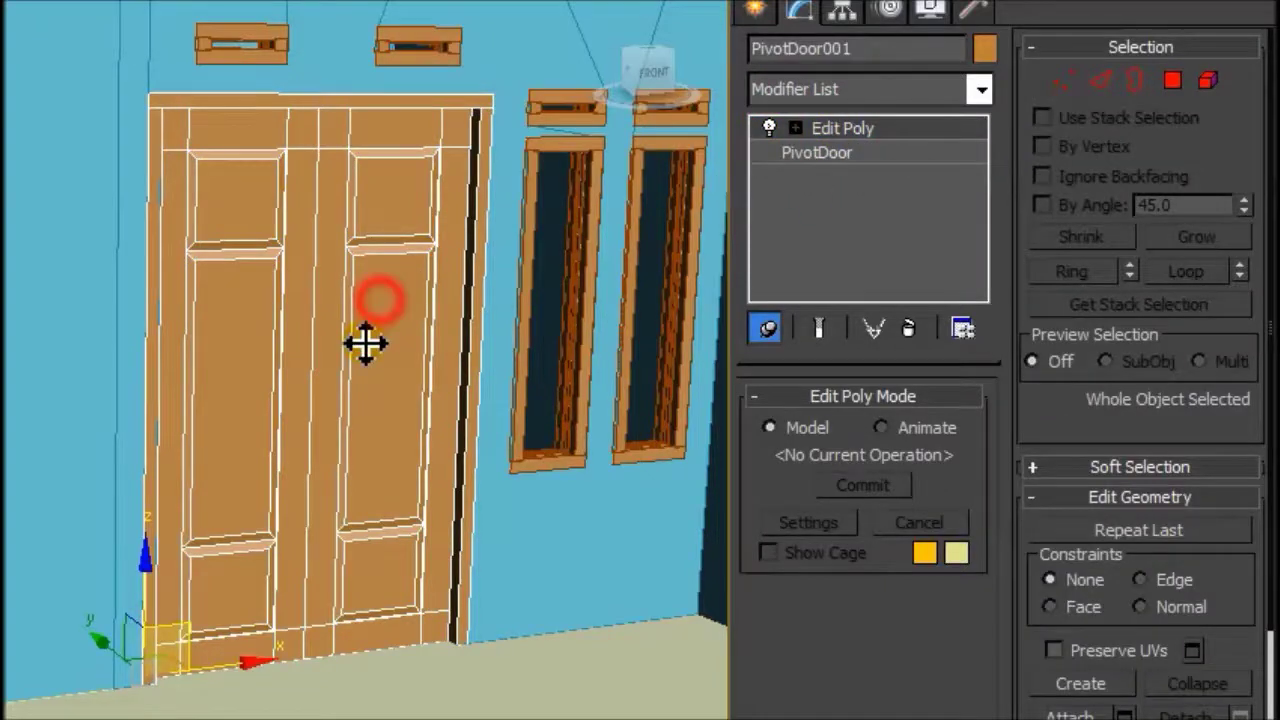
pyautogui.moveTo(354, 420)
pyautogui.keyDown('alt'); pyautogui.mouseDown(button='middle')
pyautogui.moveTo(317, 423)
pyautogui.moveTo(323, 391)
pyautogui.moveTo(351, 392)
pyautogui.moveTo(314, 363)
pyautogui.mouseUp(button='middle'); pyautogui.keyUp('alt')
pyautogui.scroll(2, 314, 277)
pyautogui.scroll(3, 263, 280)
pyautogui.scroll(3, 263, 281)
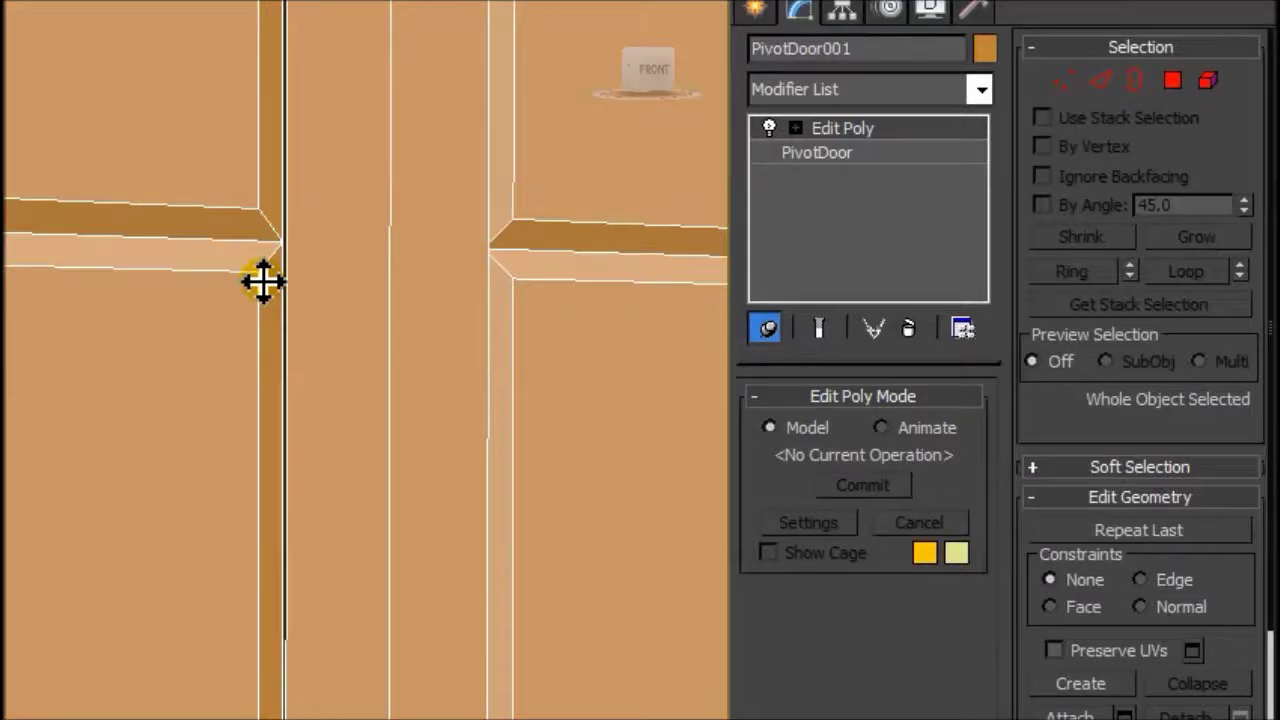
pyautogui.scroll(2, 263, 281)
pyautogui.scroll(-3, 308, 342)
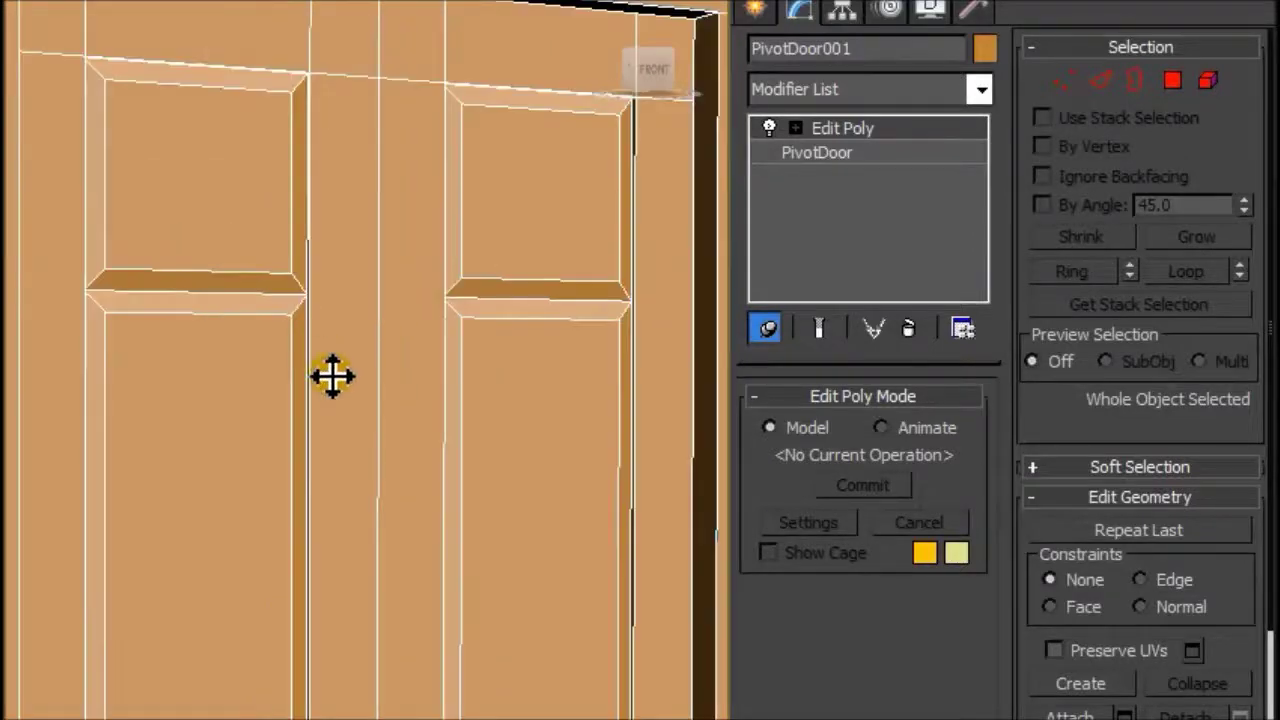
pyautogui.scroll(-2, 334, 374)
# Orbit and zoom to a frontal view to inspect the six raised panels
pyautogui.moveTo(334, 390)
pyautogui.keyDown('alt'); pyautogui.mouseDown(button='middle')
pyautogui.moveTo(360, 403)
pyautogui.moveTo(151, 380)
pyautogui.moveTo(103, 380)
pyautogui.moveTo(90, 402)
pyautogui.moveTo(257, 274)
pyautogui.mouseUp(button='middle'); pyautogui.keyUp('alt')
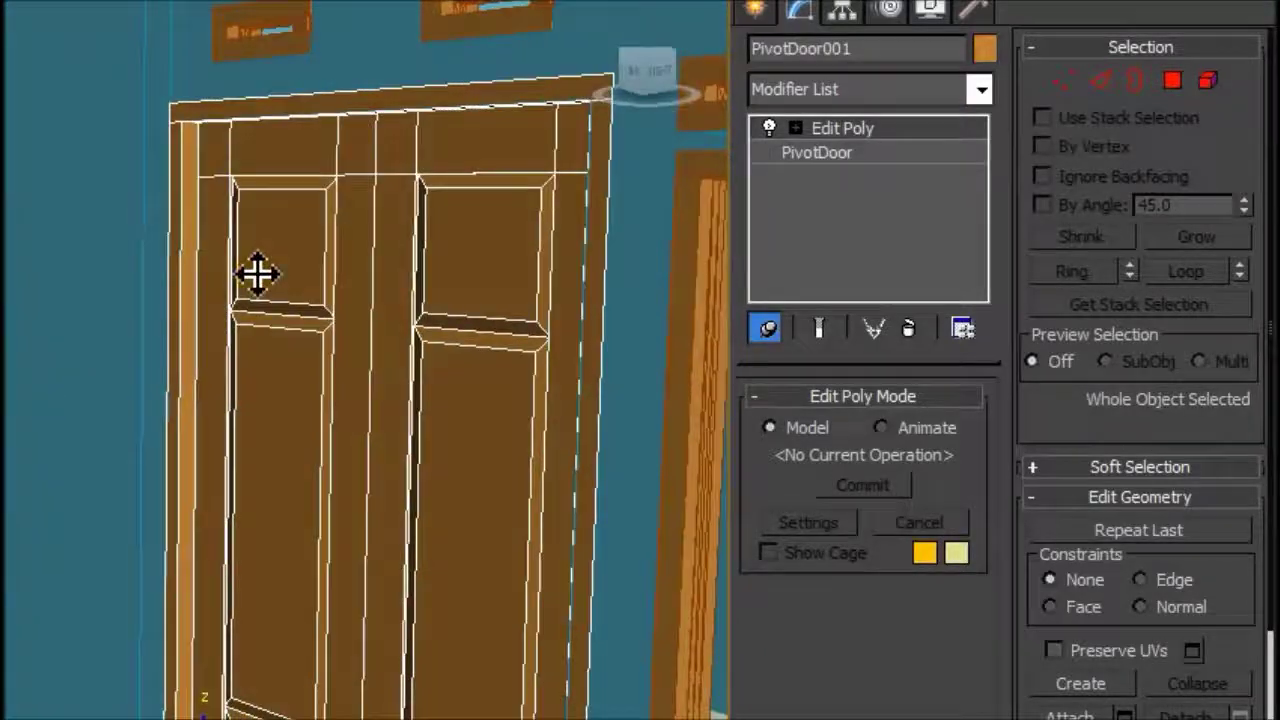
pyautogui.scroll(2, 257, 274)
pyautogui.scroll(3, 237, 266)
pyautogui.scroll(3, 237, 234)
pyautogui.scroll(3, 237, 226)
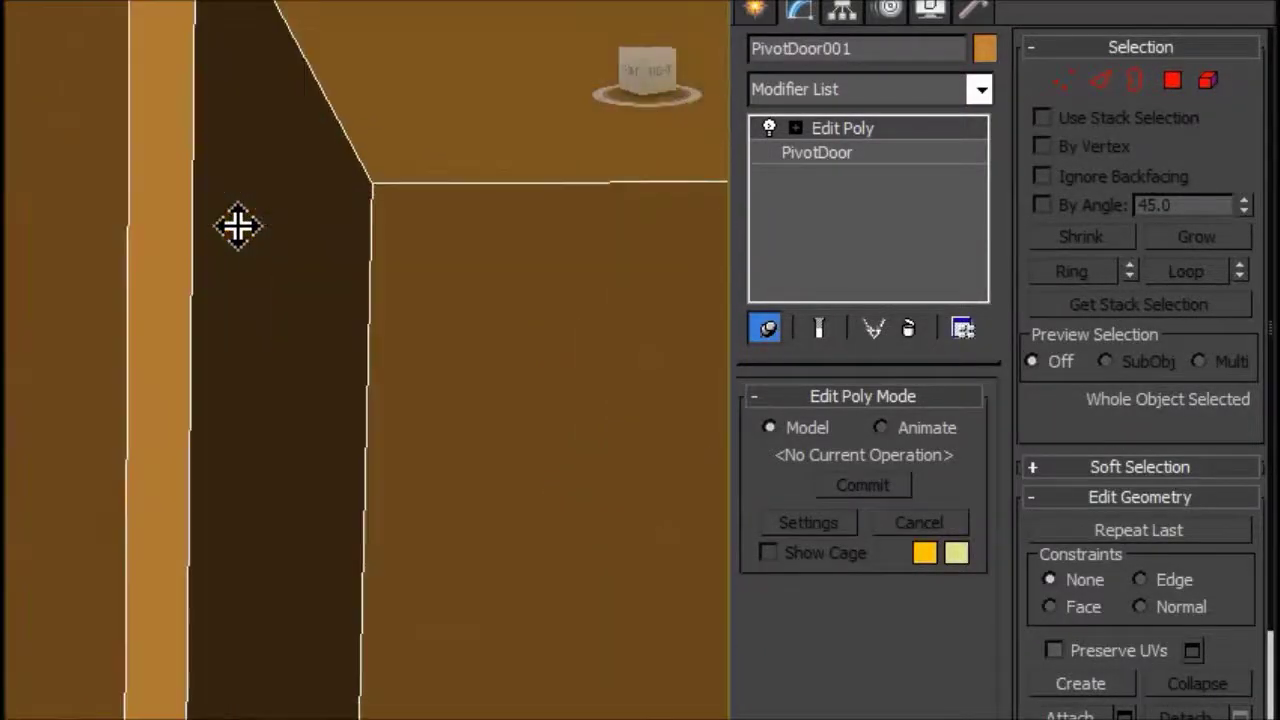
pyautogui.scroll(3, 286, 266)
pyautogui.scroll(3, 286, 271)
pyautogui.scroll(3, 251, 280)
pyautogui.scroll(2, 258, 300)
pyautogui.scroll(-5, 258, 300)
pyautogui.moveTo(314, 375)
pyautogui.keyDown('alt'); pyautogui.mouseDown(button='middle')
pyautogui.moveTo(429, 391)
pyautogui.moveTo(314, 386)
pyautogui.mouseUp(button='middle'); pyautogui.keyUp('alt')
pyautogui.scroll(1, 314, 386)
pyautogui.scroll(2, 361, 377)
pyautogui.scroll(-4, 381, 430)
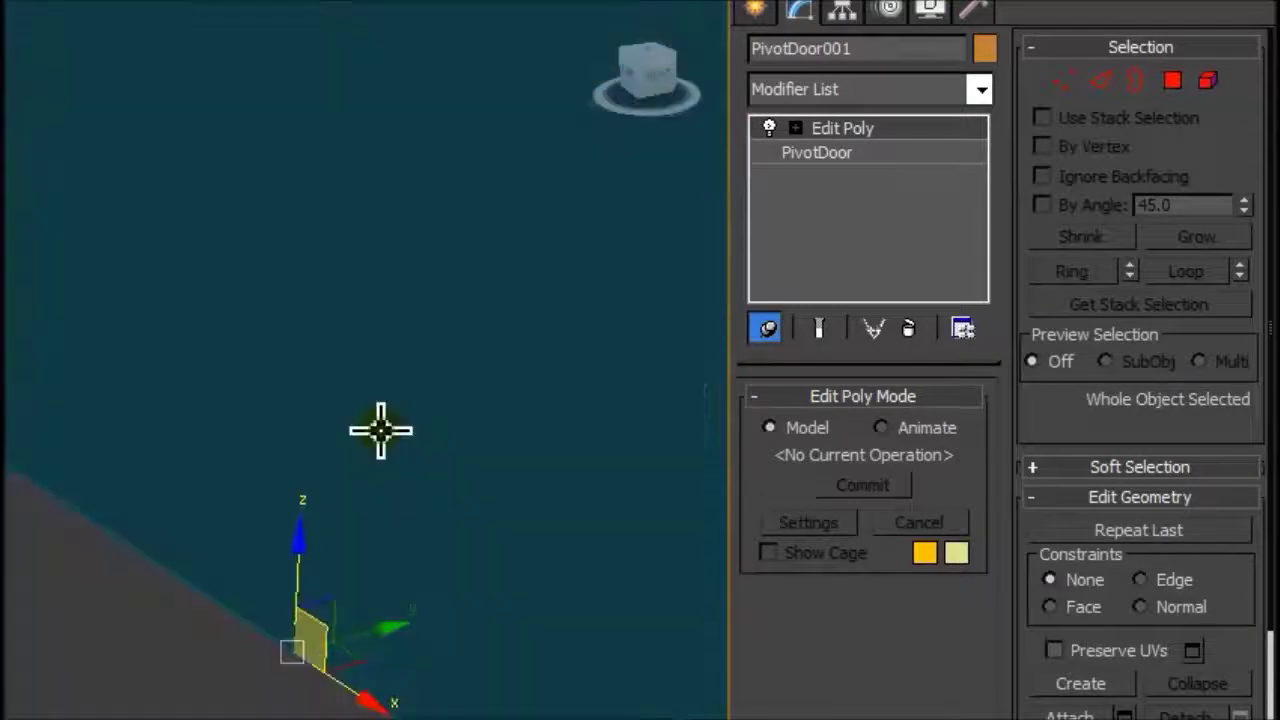
pyautogui.scroll(3, 381, 430)
pyautogui.scroll(2, 381, 430)
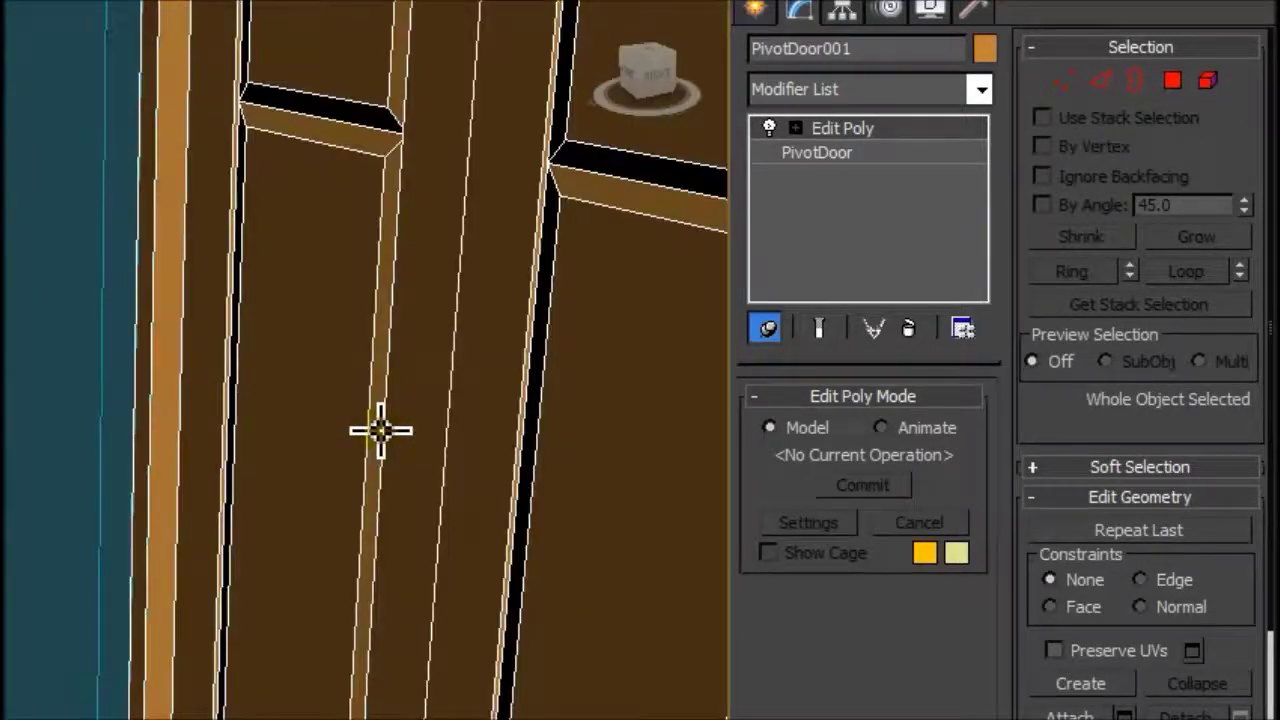
pyautogui.scroll(-1, 381, 430)
pyautogui.scroll(2, 380, 403)
pyautogui.scroll(1, 426, 400)
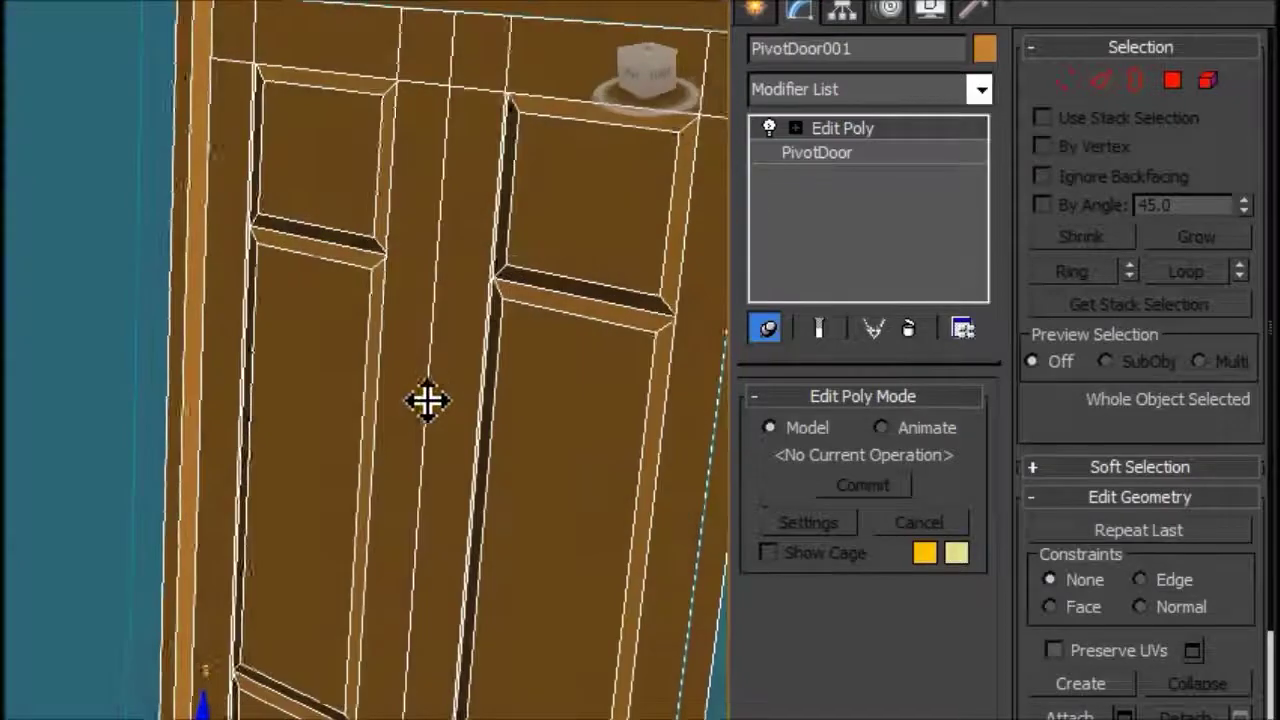
pyautogui.scroll(1, 537, 409)
pyautogui.scroll(1, 393, 422)
pyautogui.keyDown('alt'); pyautogui.moveTo(393, 422); pyautogui.dragTo(389, 416, button='middle'); pyautogui.keyUp('alt')
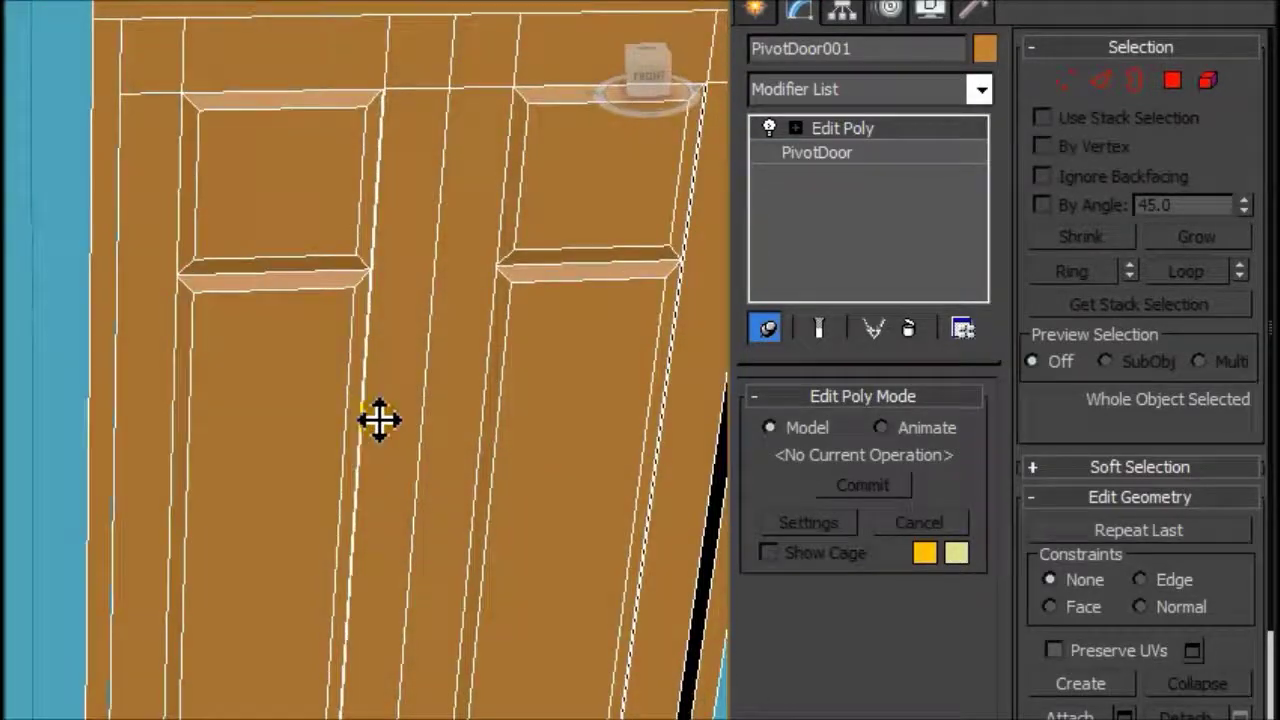
pyautogui.scroll(-2, 373, 420)
pyautogui.scroll(3, 311, 384)
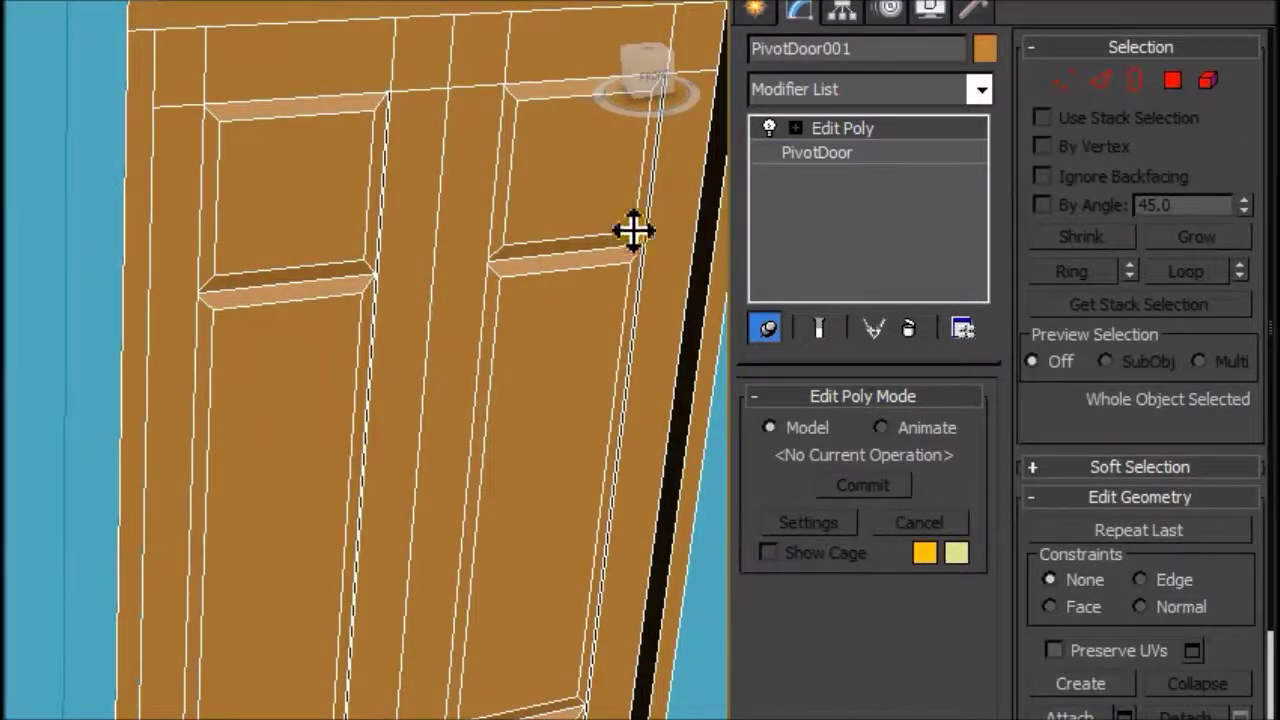
# Check the six panel faces at Polygon level, return to object level, and recentre the door
pyautogui.click(795, 128)
pyautogui.click(848, 225)
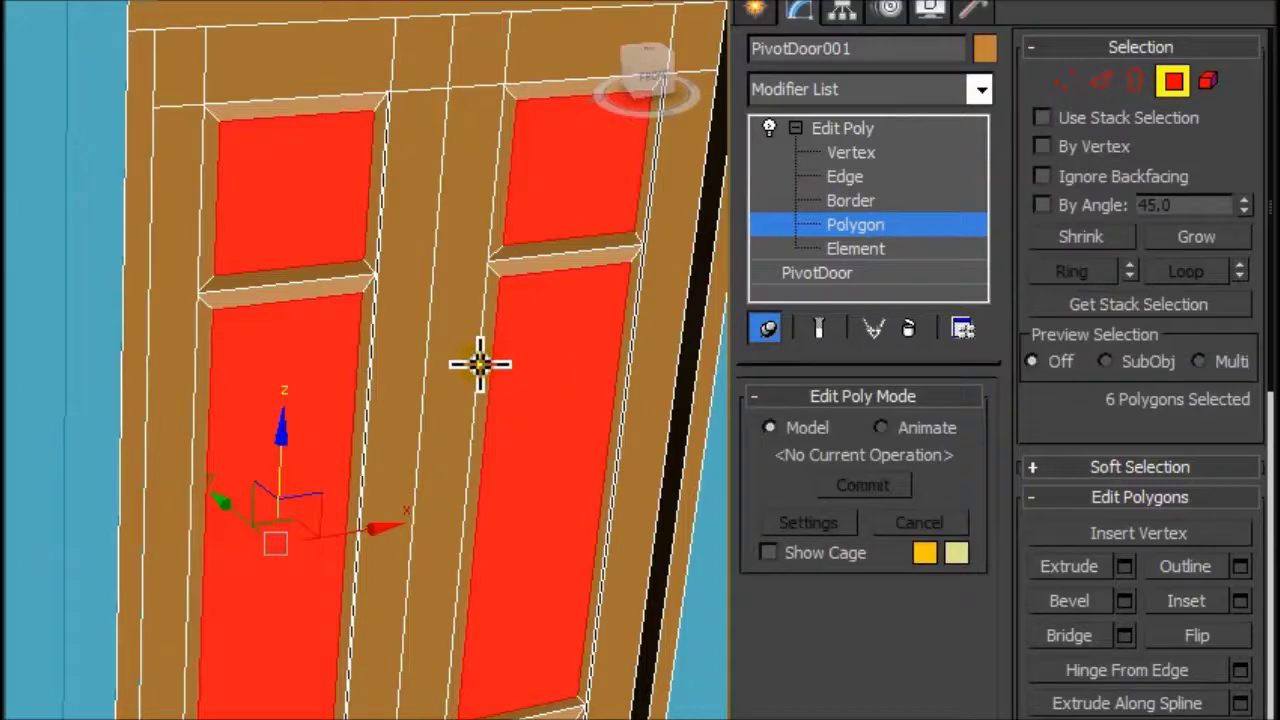
pyautogui.click(842, 128)
pyautogui.click(795, 128)
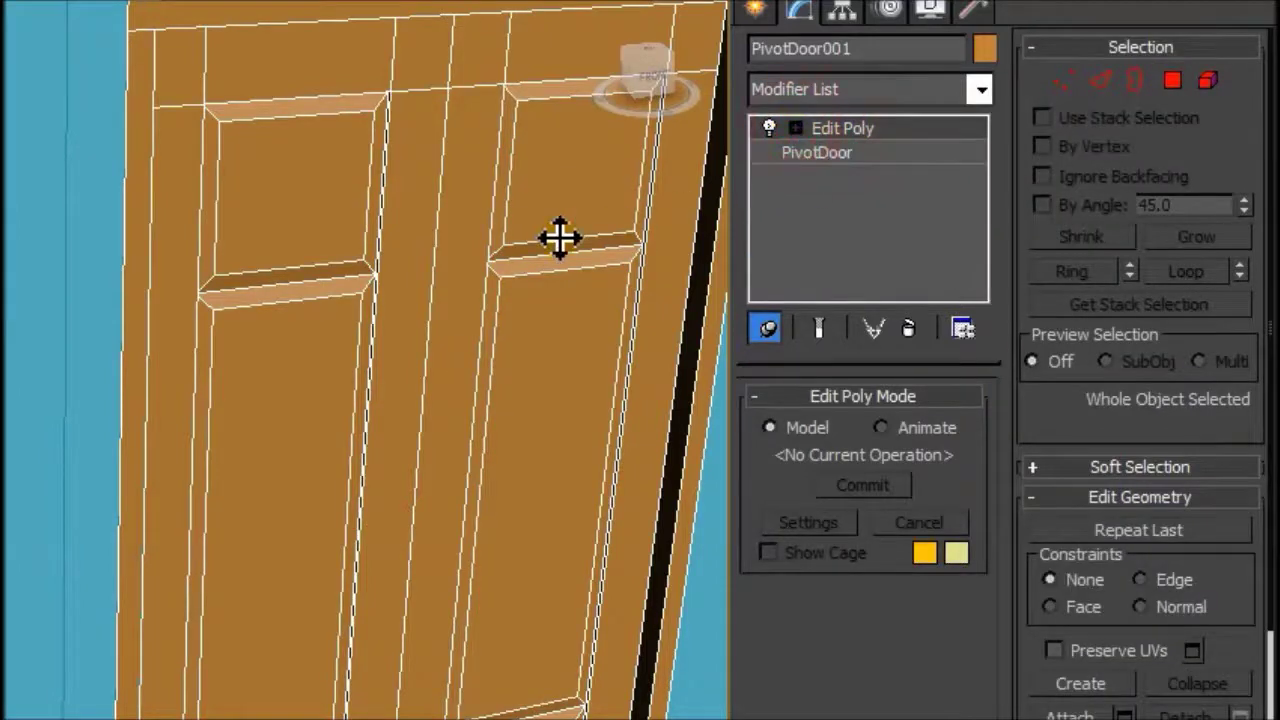
pyautogui.scroll(-5, 577, 432)
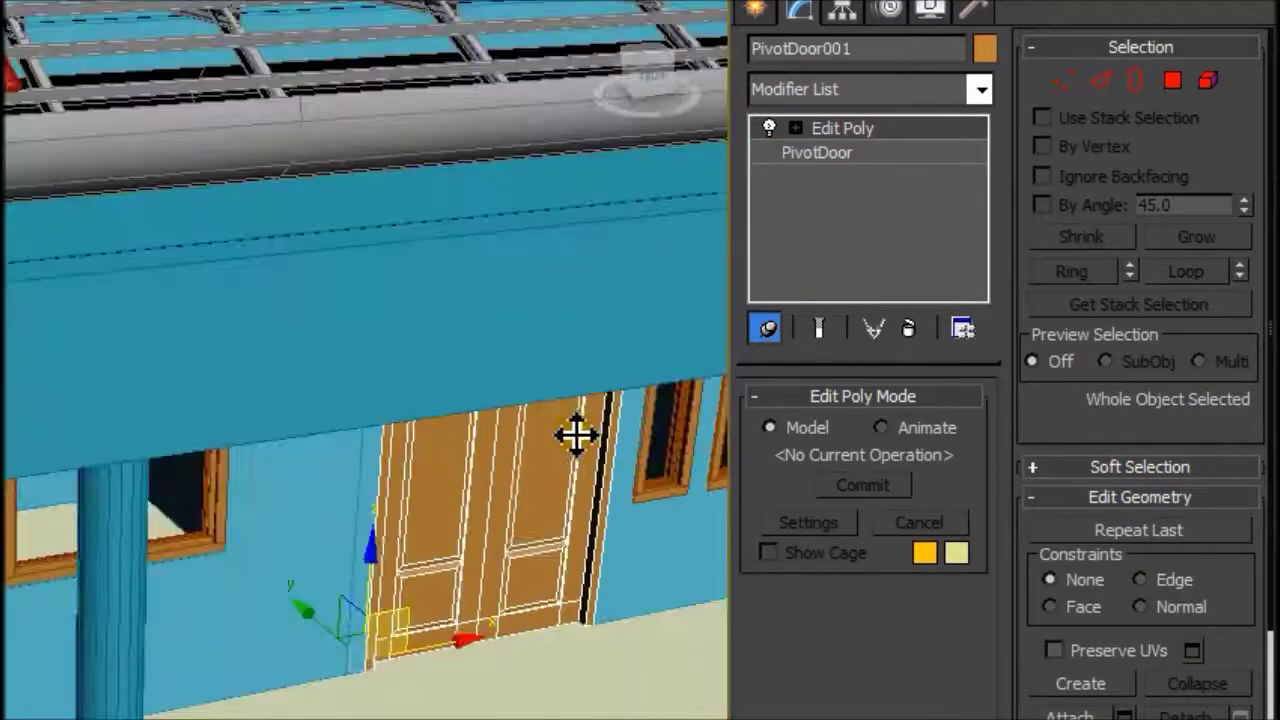
pyautogui.scroll(5, 522, 503)
pyautogui.scroll(-1, 528, 505)
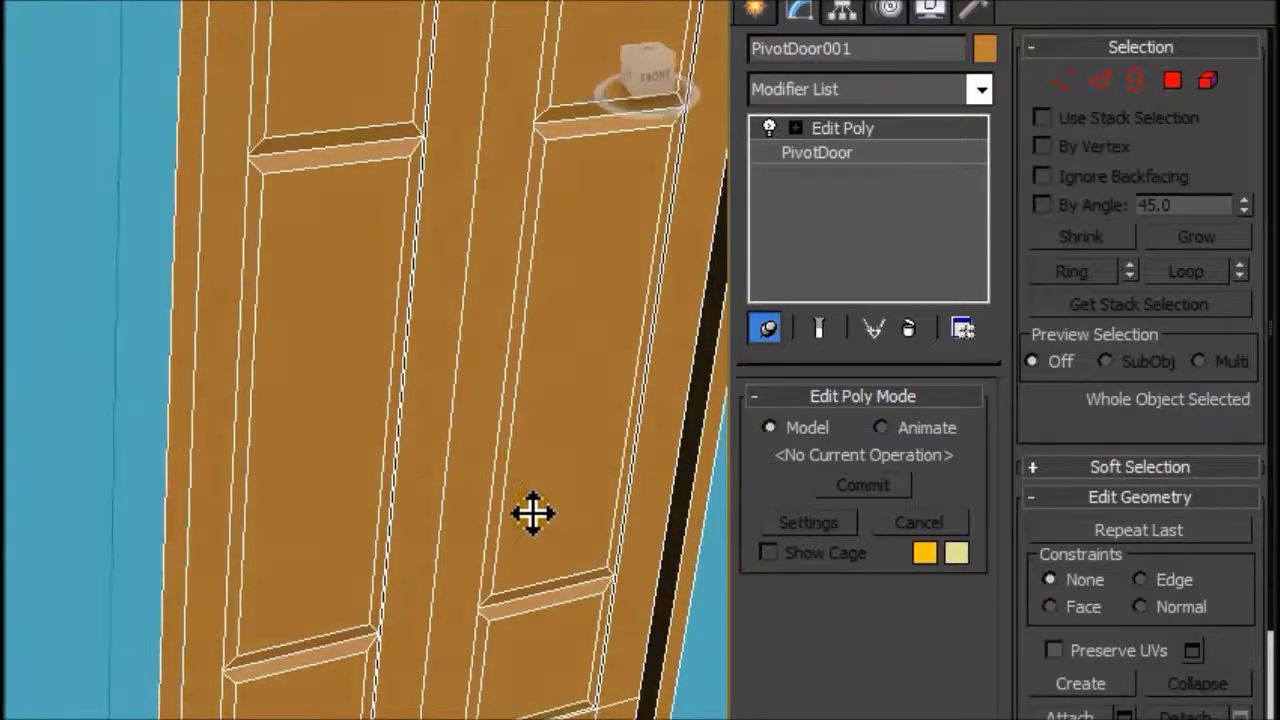
pyautogui.scroll(-1, 531, 511)
pyautogui.scroll(-1, 526, 477)
pyautogui.scroll(-1, 494, 440)
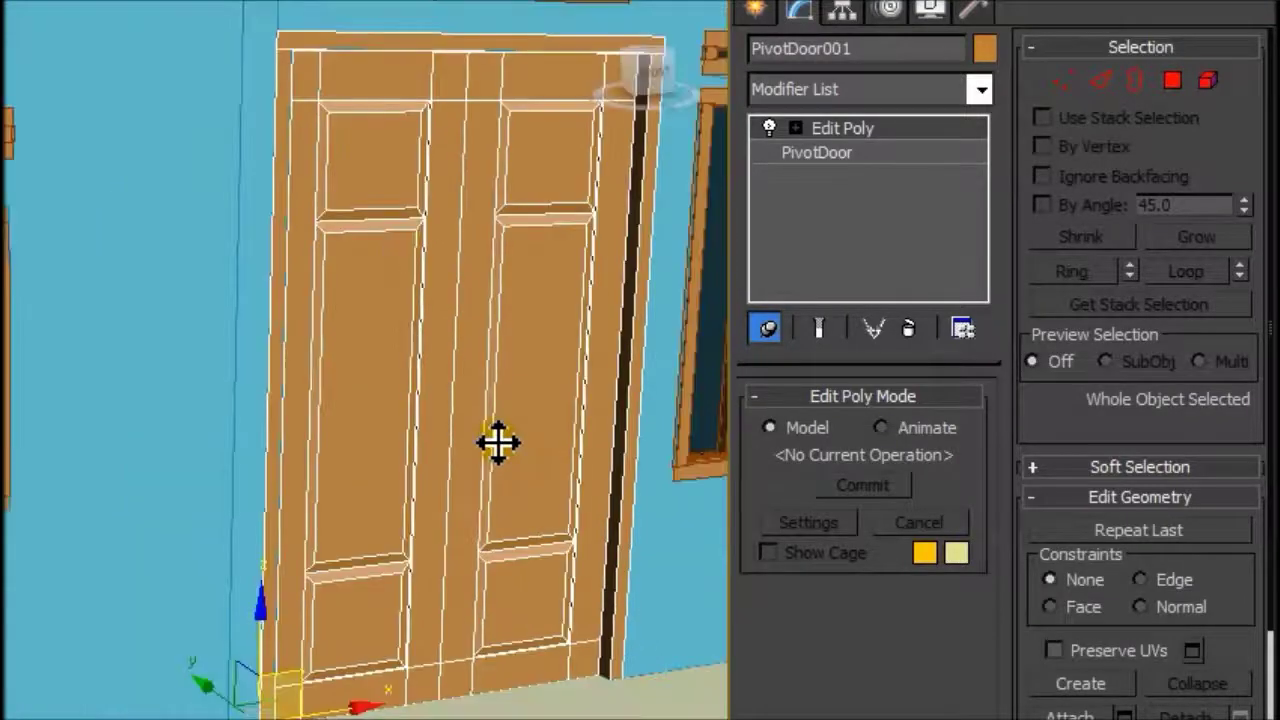
pyautogui.moveTo(528, 471); pyautogui.dragTo(477, 443, button='middle')
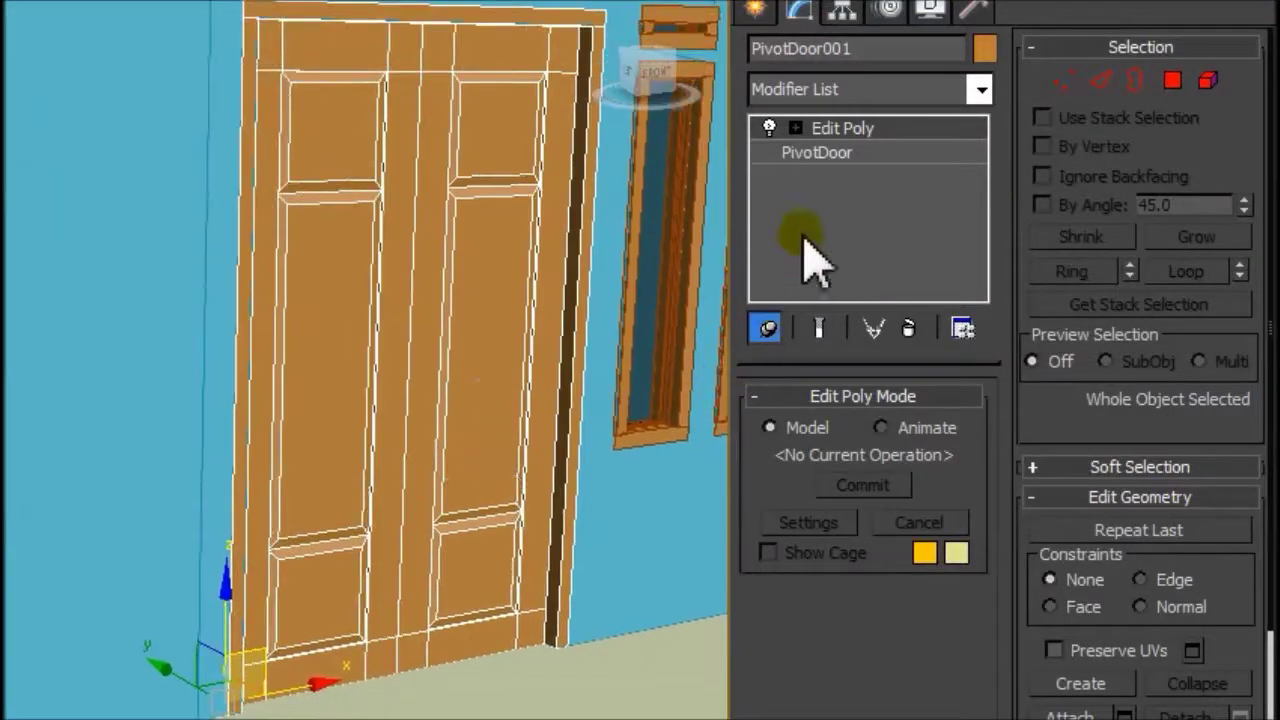
# In the PivotDoor base, accept the topology warning and set Open to about 28 degrees
pyautogui.click(805, 158)
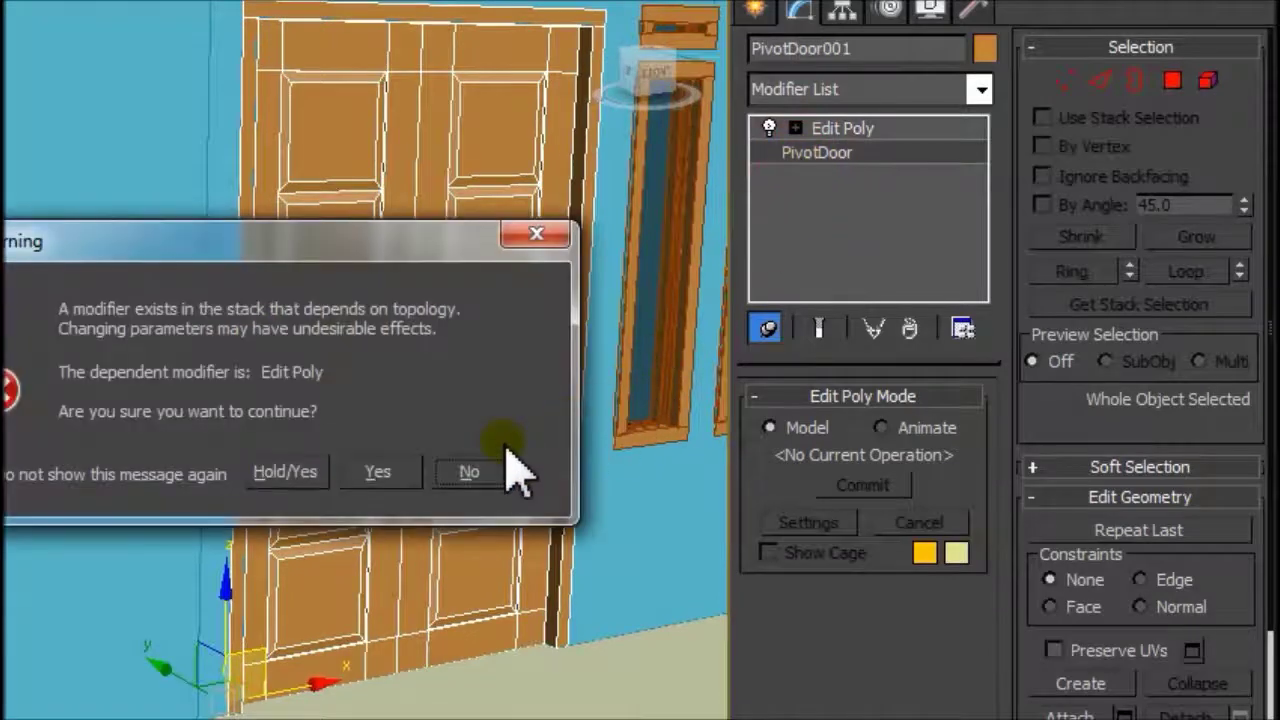
pyautogui.click(378, 470)
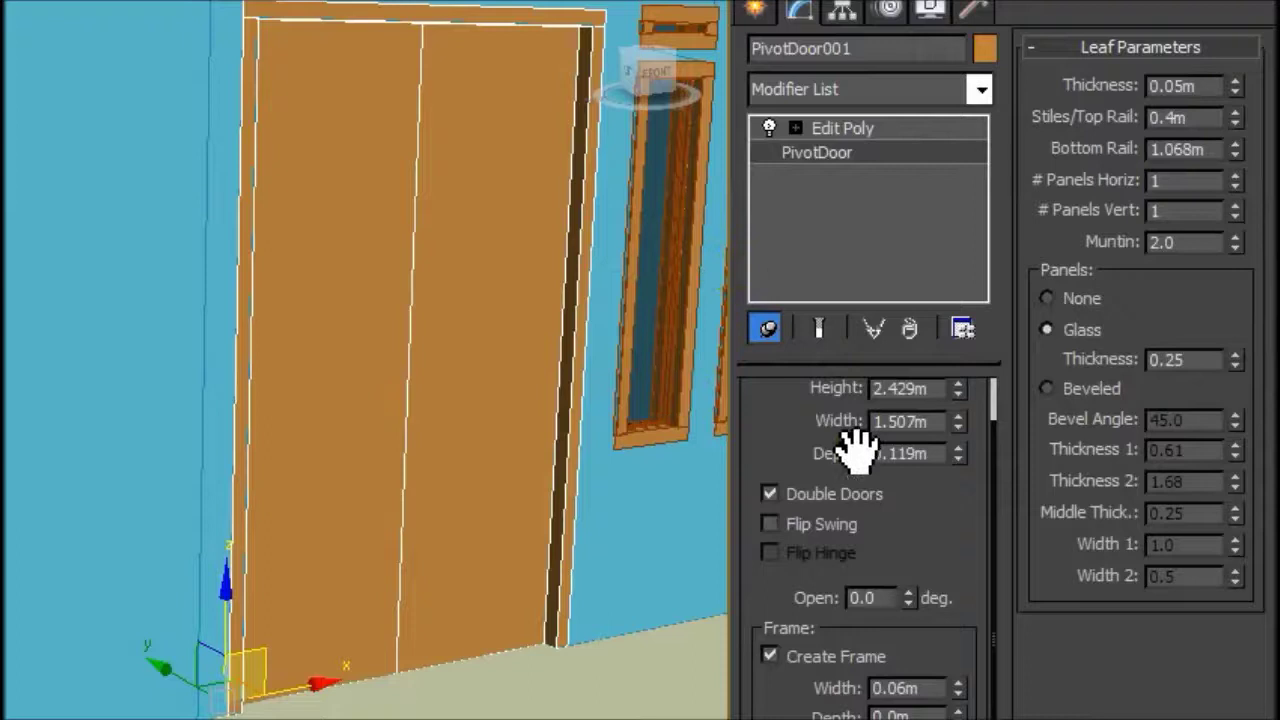
pyautogui.moveTo(908, 597); pyautogui.dragTo(914, 486)
# Return to Edit Poly, toggle it off and on to compare the panels, and reorient the view
pyautogui.click(797, 134)
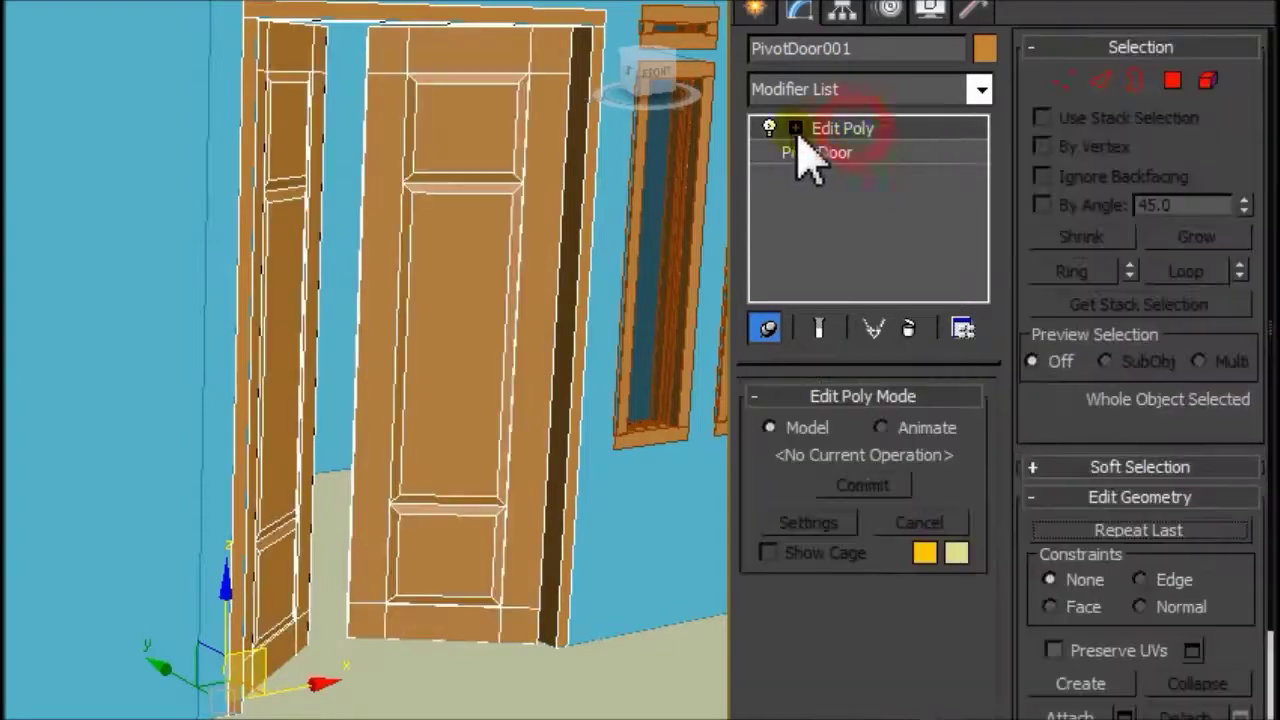
pyautogui.click(769, 128)
pyautogui.click(769, 128)
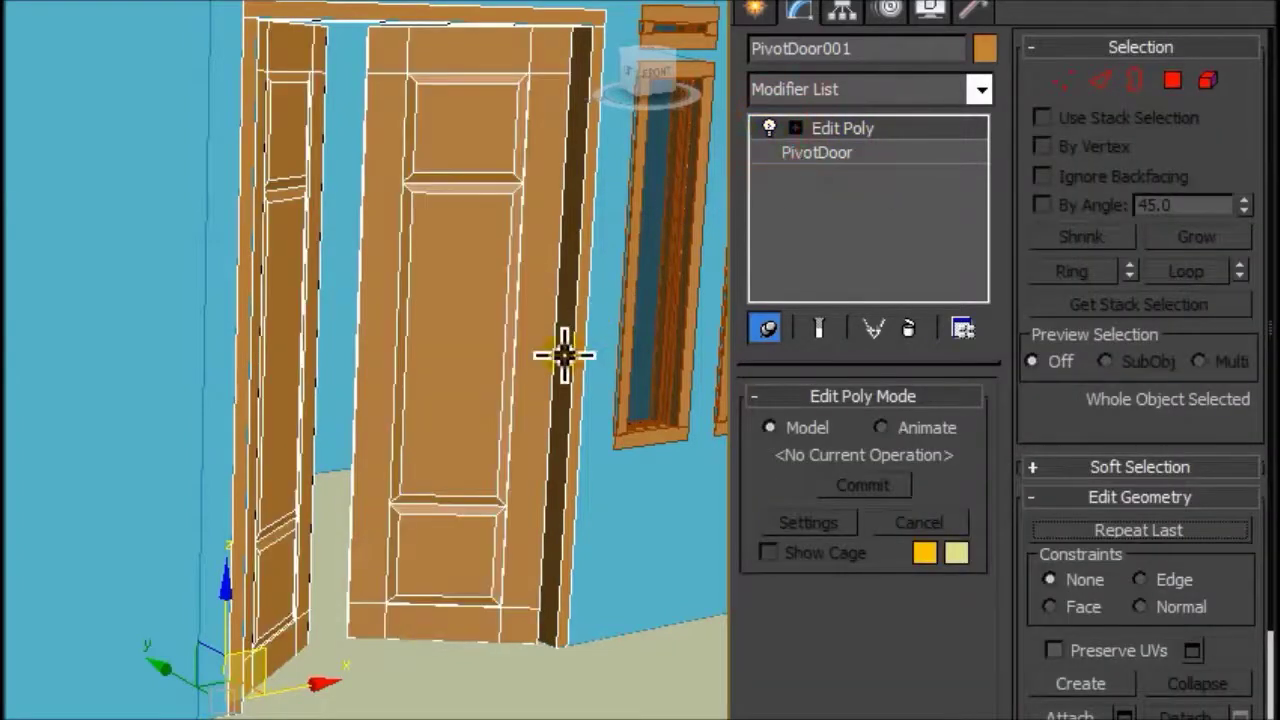
pyautogui.moveTo(487, 436)
pyautogui.keyDown('alt'); pyautogui.mouseDown(button='middle')
pyautogui.moveTo(421, 429)
pyautogui.moveTo(414, 414)
pyautogui.moveTo(323, 380)
pyautogui.moveTo(344, 382)
pyautogui.mouseUp(button='middle'); pyautogui.keyUp('alt')
pyautogui.scroll(-5, 421, 429)
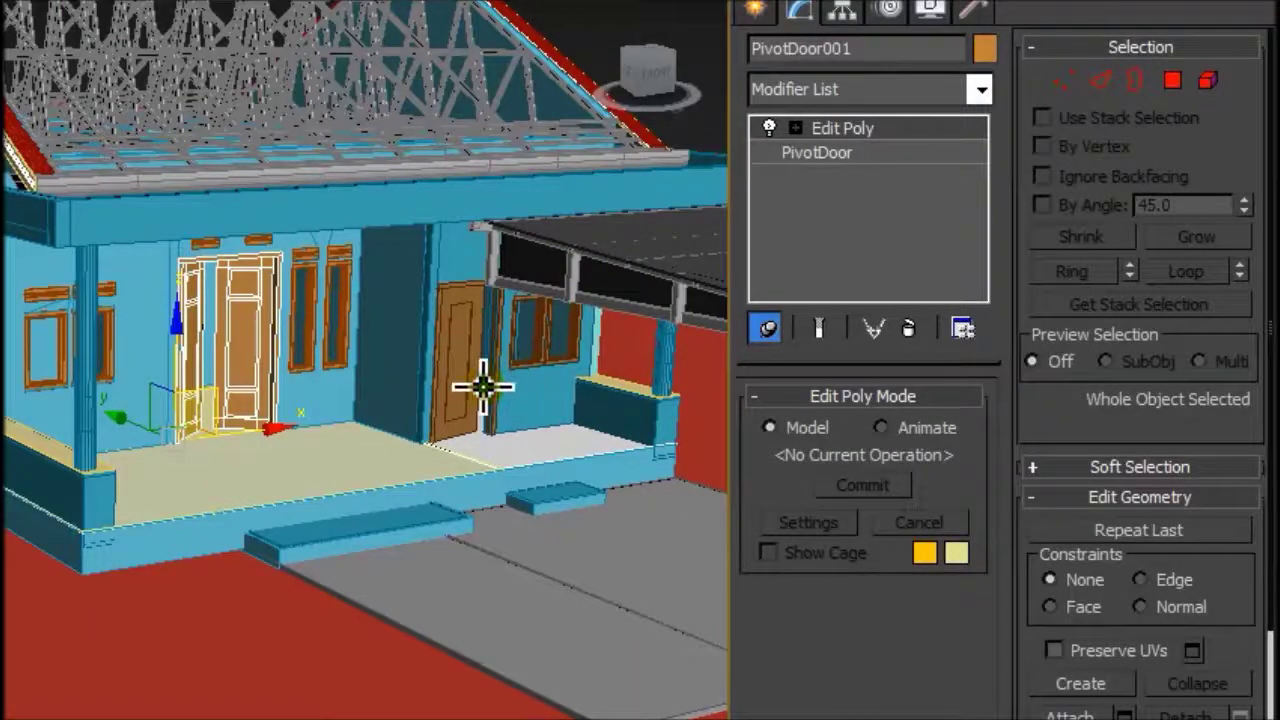
pyautogui.scroll(-4, 483, 386)
pyautogui.moveTo(471, 366); pyautogui.dragTo(449, 363, button='middle')
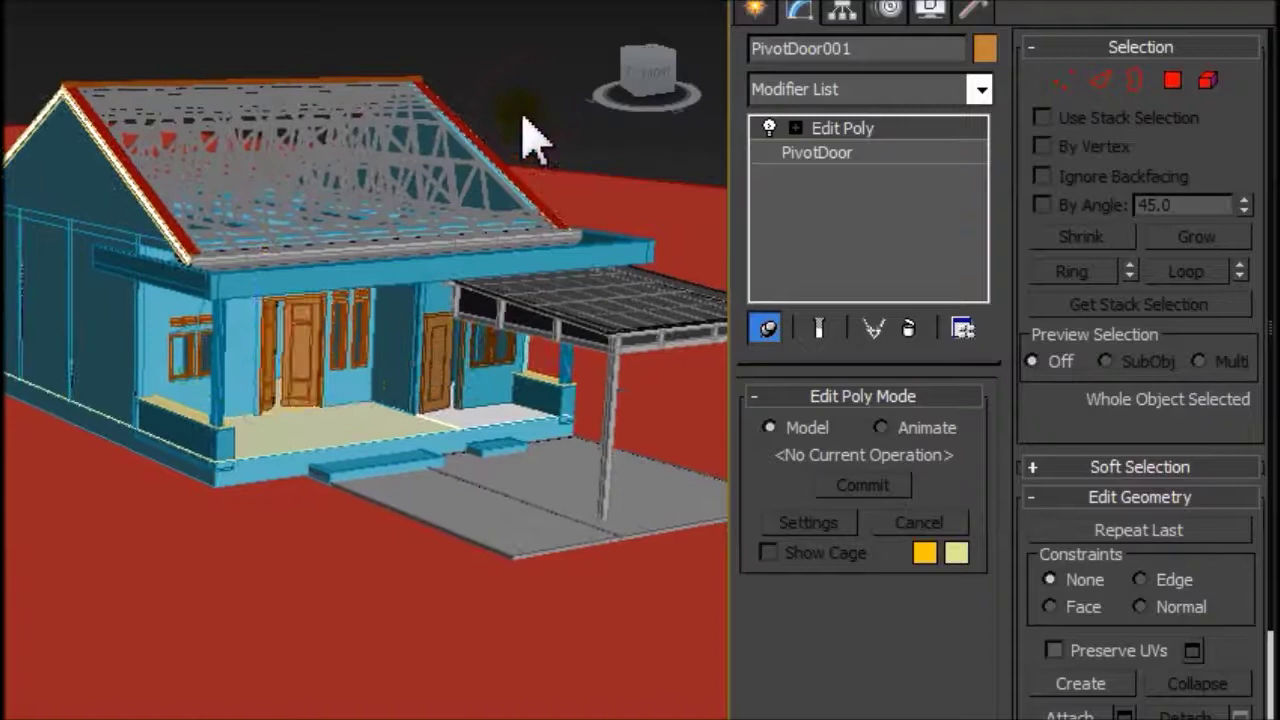
pyautogui.scroll(2, 289, 349)
pyautogui.scroll(4, 328, 350)
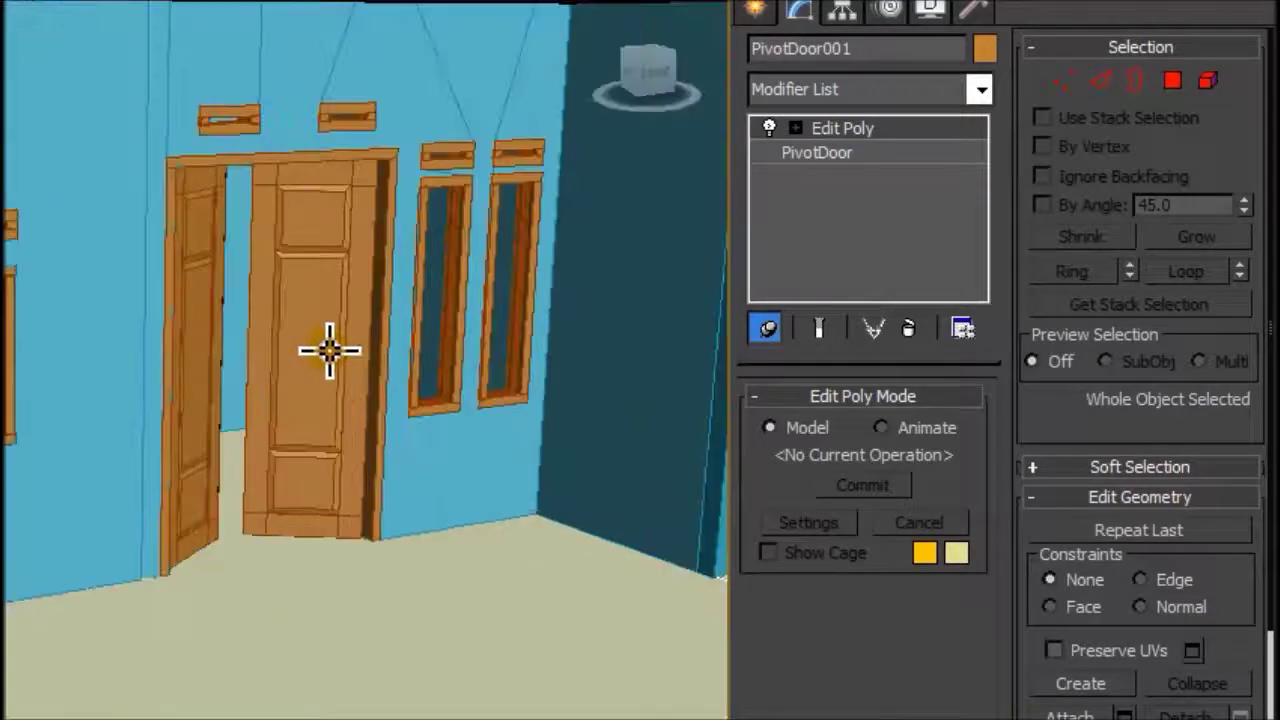
pyautogui.scroll(2, 329, 350)
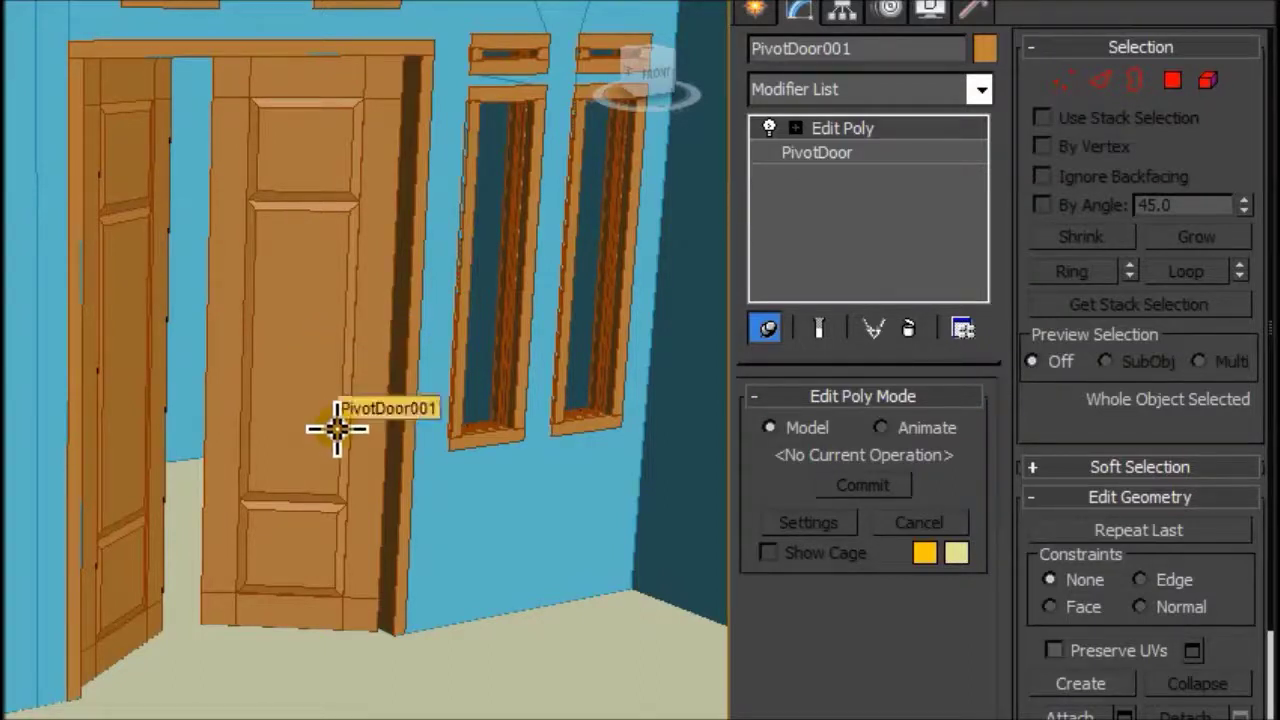
pyautogui.moveTo(328, 427)
pyautogui.keyDown('alt'); pyautogui.mouseDown(button='middle')
pyautogui.moveTo(294, 417)
pyautogui.moveTo(331, 420)
pyautogui.moveTo(314, 389)
pyautogui.moveTo(330, 408)
pyautogui.mouseUp(button='middle'); pyautogui.keyUp('alt')
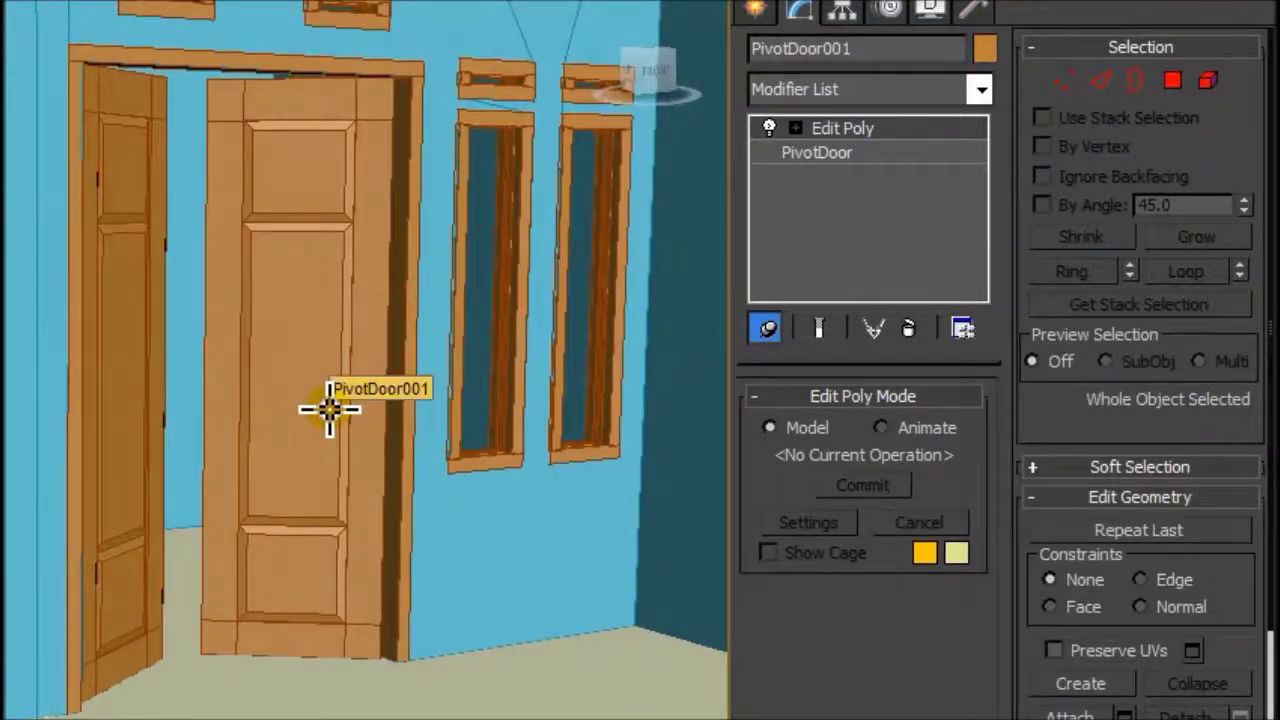